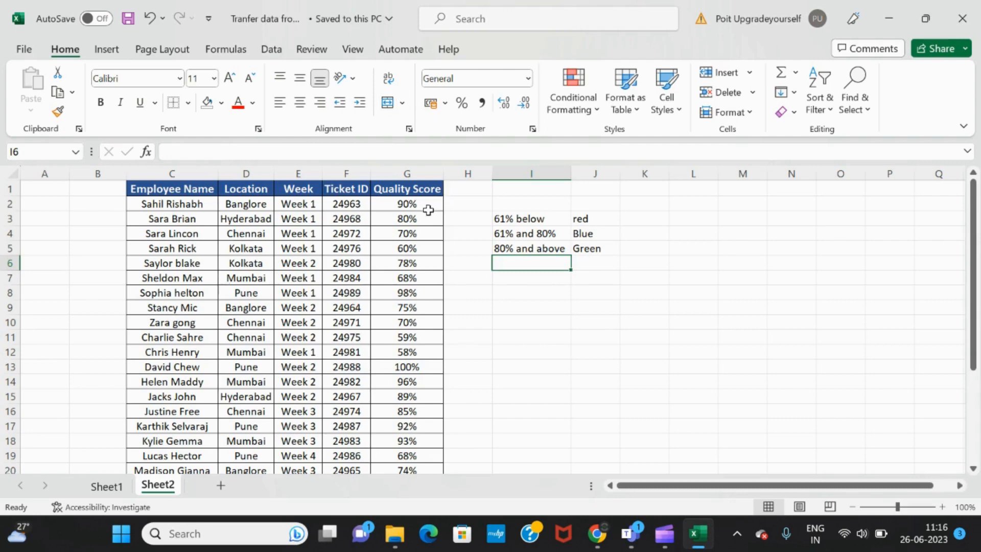
# Step: Examine the Quality Score column and the score ranges with their assigned colours listed beside the table
pyautogui.scroll(-2, 341, 354)
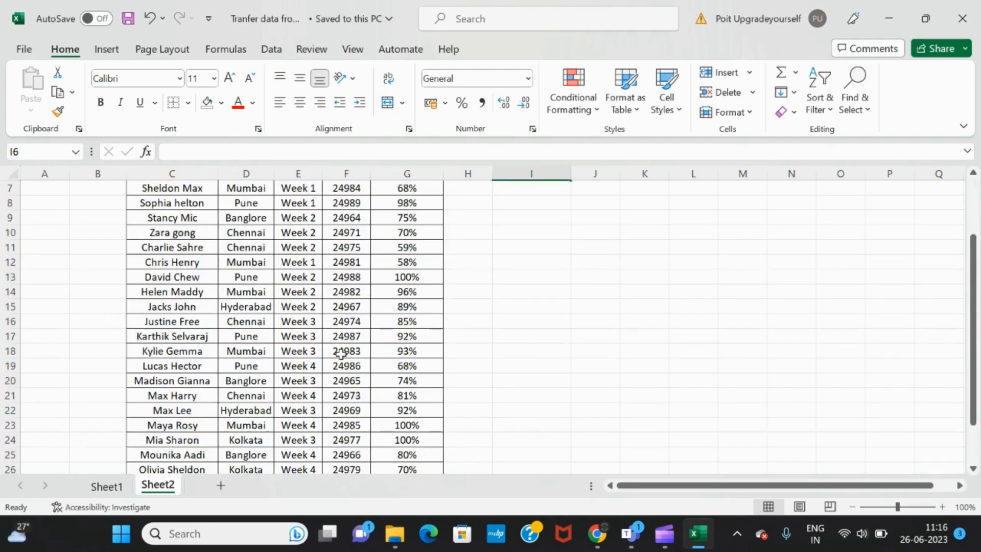
pyautogui.scroll(2, 341, 353)
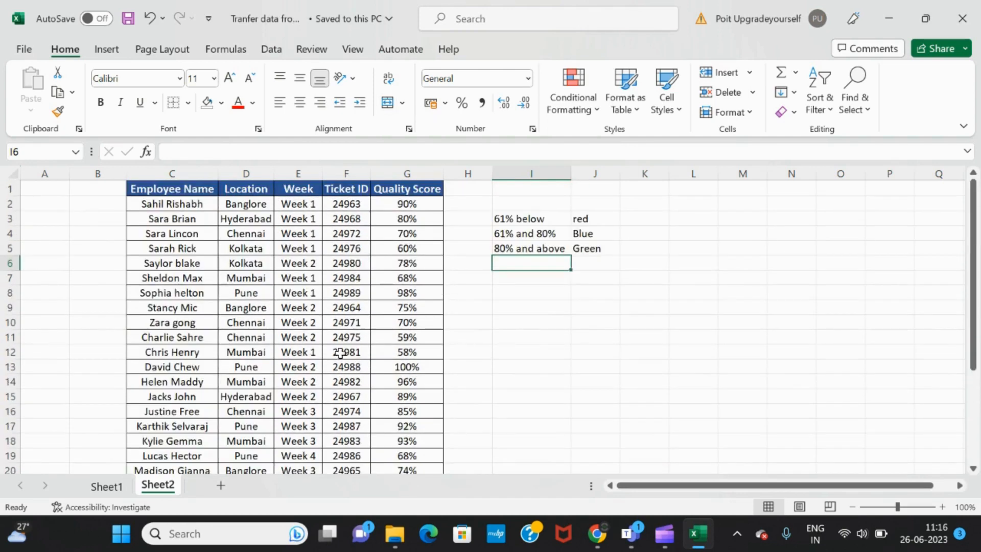
pyautogui.click(406, 173)
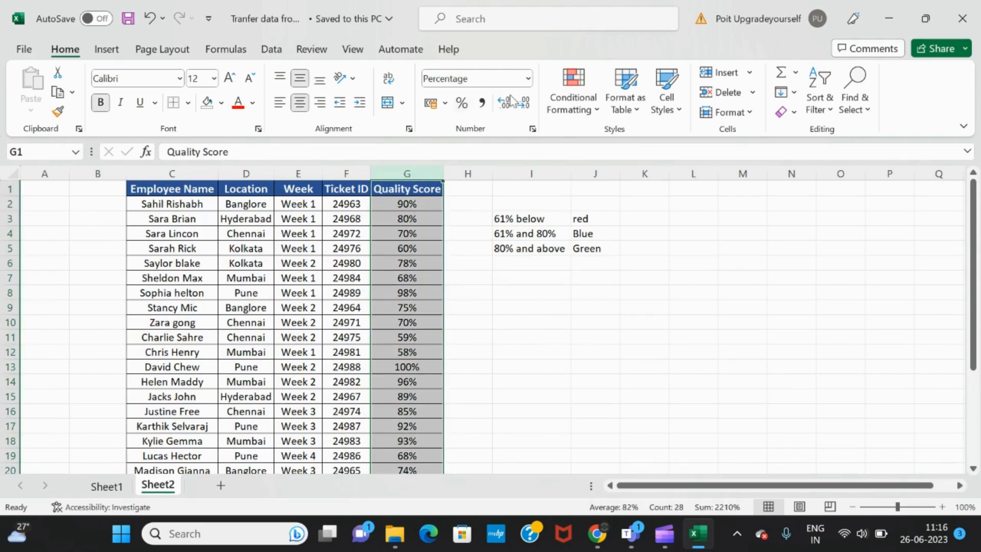
pyautogui.click(475, 279)
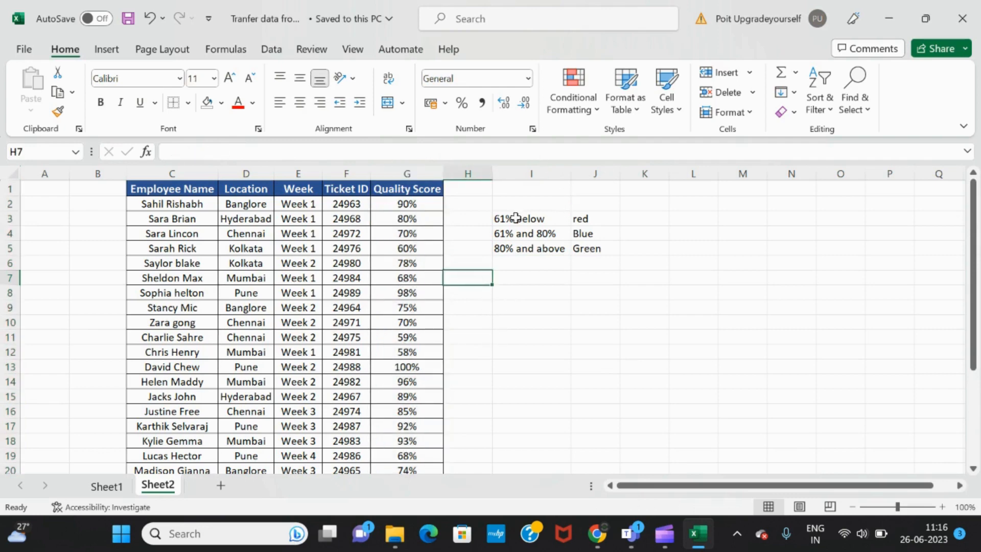
pyautogui.moveTo(513, 217); pyautogui.dragTo(584, 262)
pyautogui.click(552, 303)
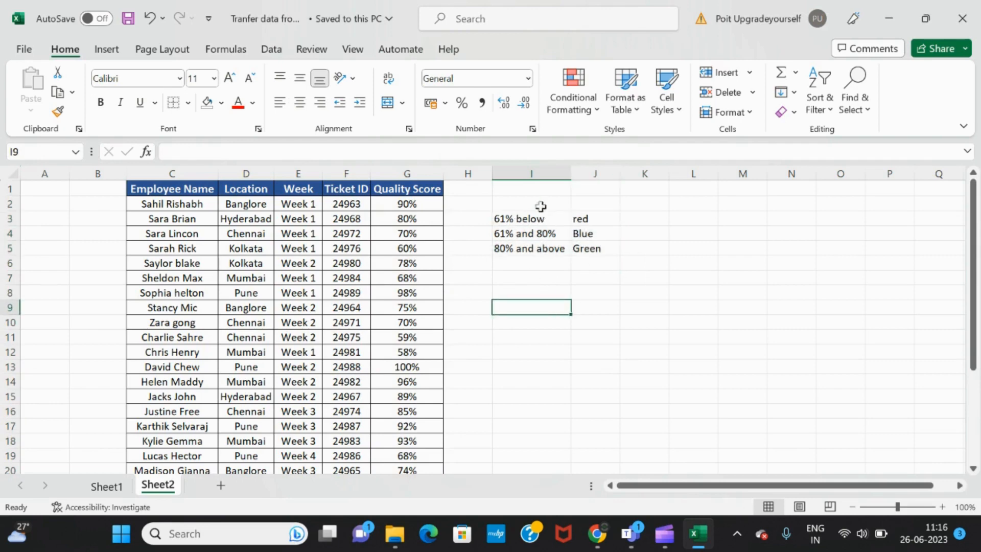
pyautogui.click(582, 218)
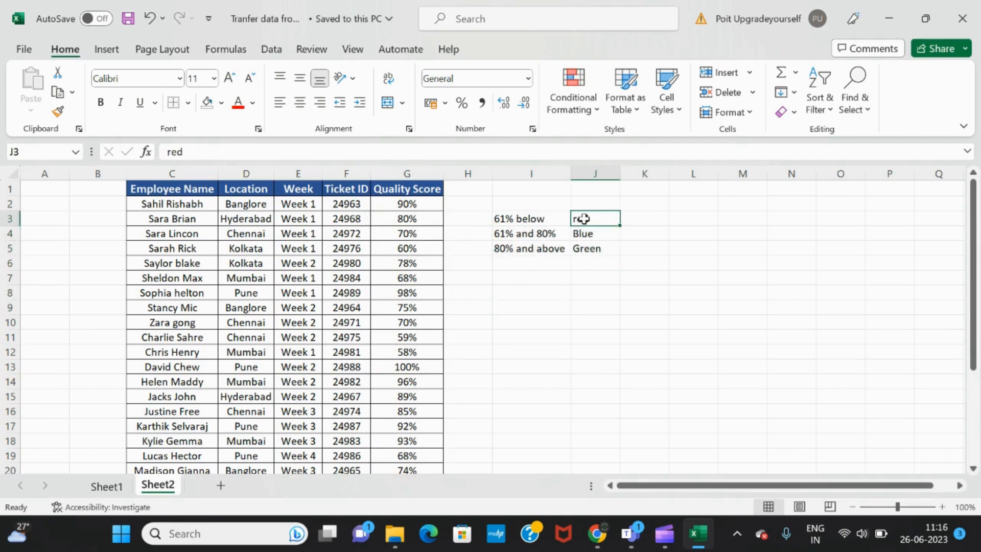
pyautogui.click(510, 235)
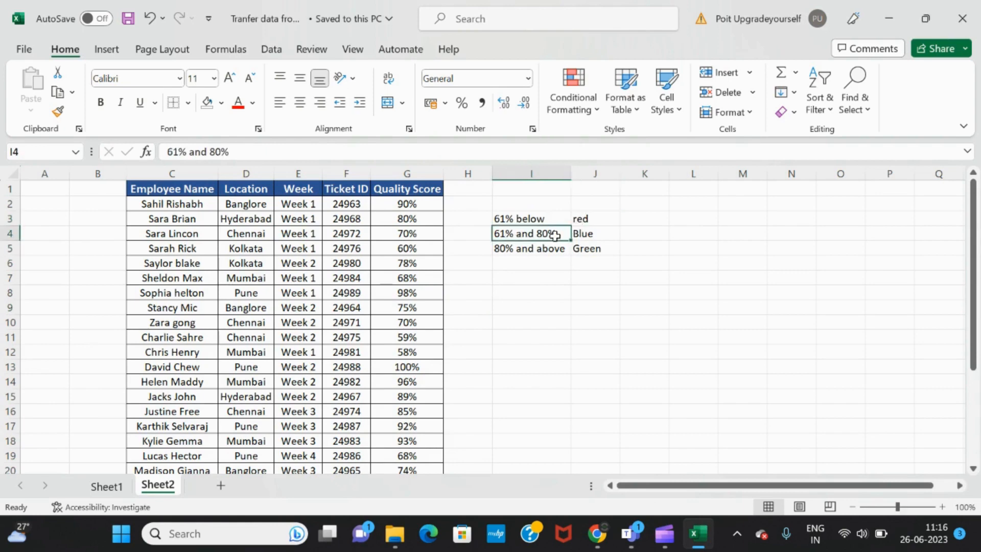
pyautogui.click(596, 234)
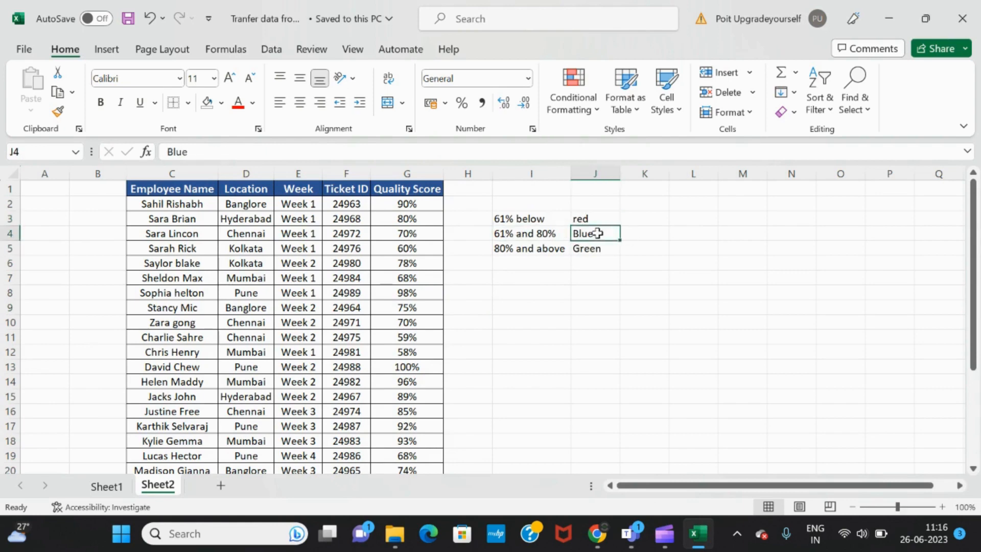
pyautogui.click(522, 250)
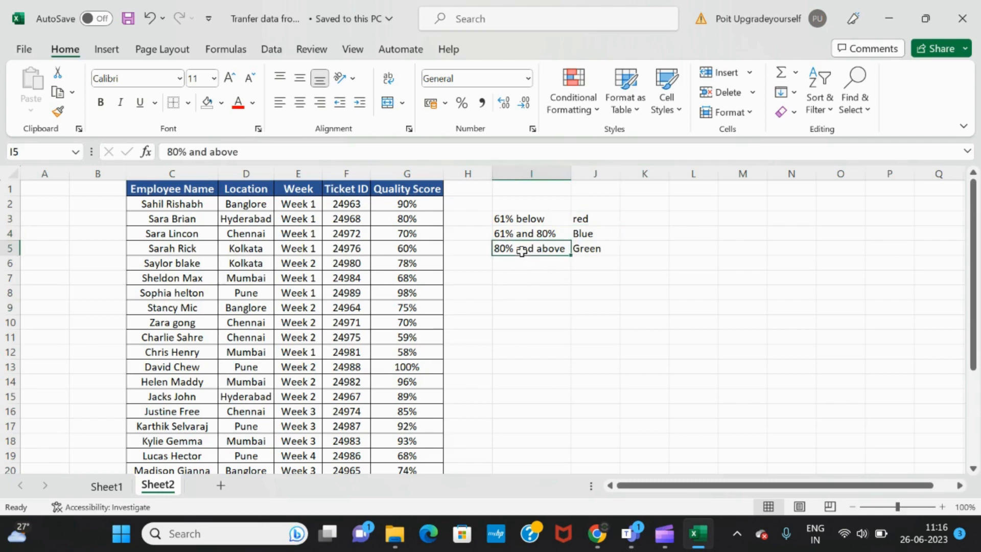
pyautogui.click(590, 247)
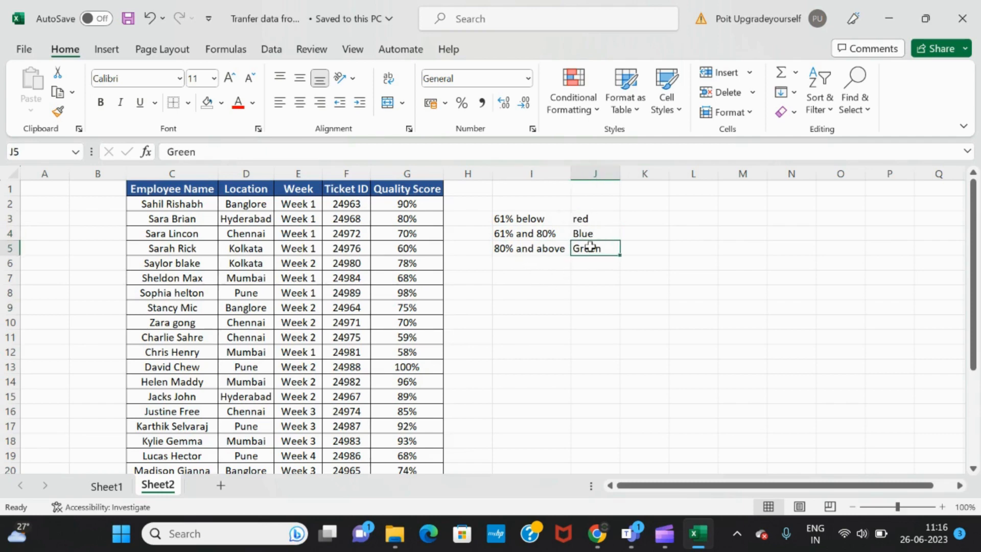
pyautogui.click(532, 234)
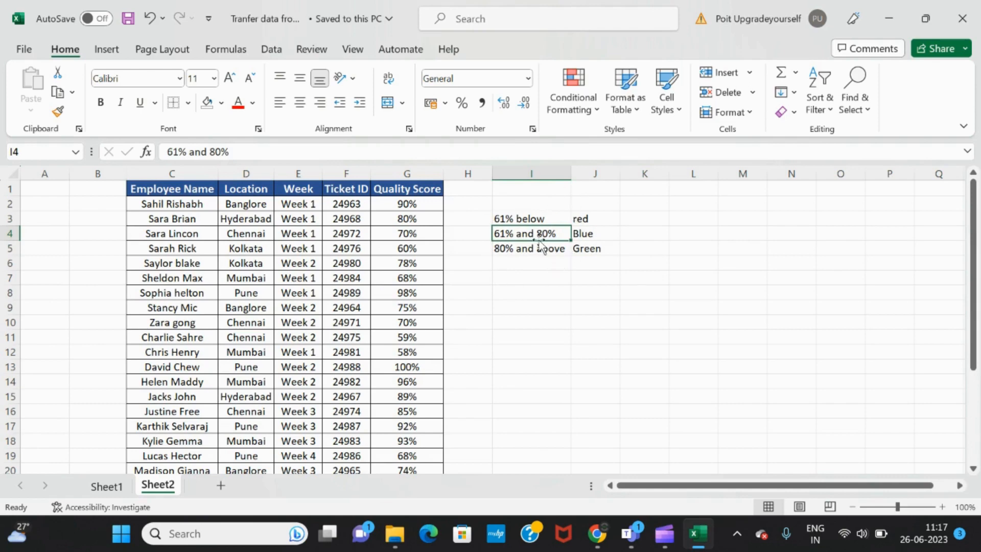
pyautogui.moveTo(590, 234); pyautogui.dragTo(535, 233)
pyautogui.click(568, 305)
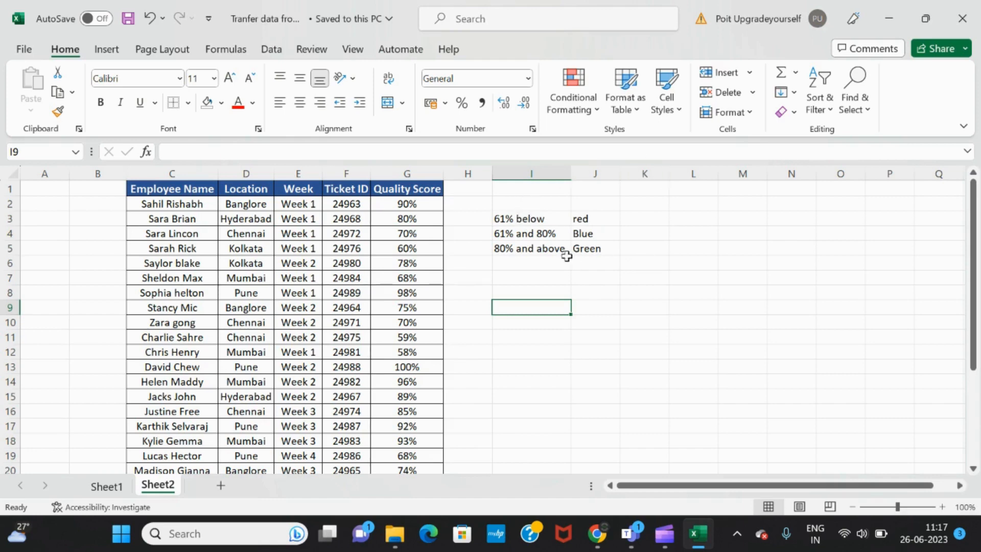
pyautogui.click(533, 281)
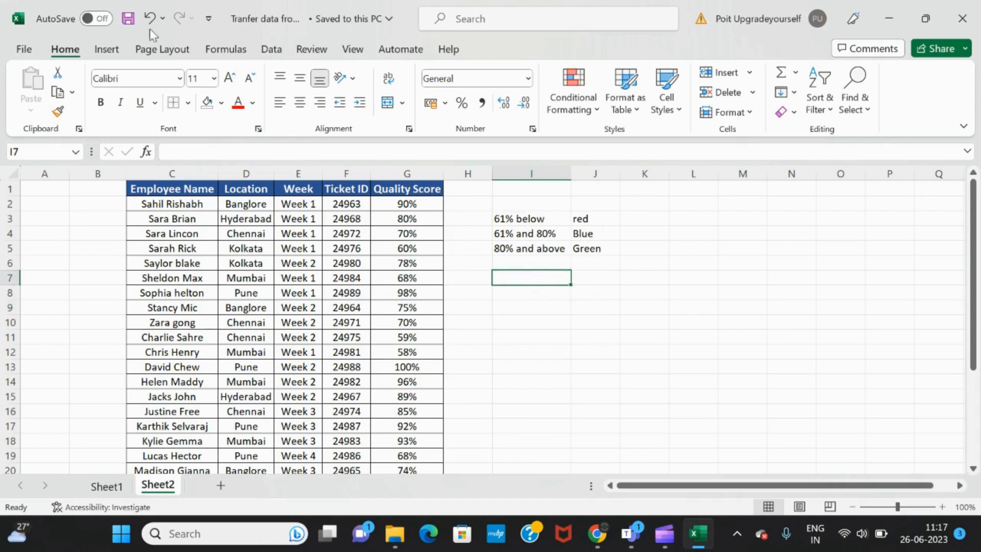
# Step: Highlight Quality Score values in G2:G28 that are less than 61% using Light Red Fill with Dark Red Text
pyautogui.click(415, 207)
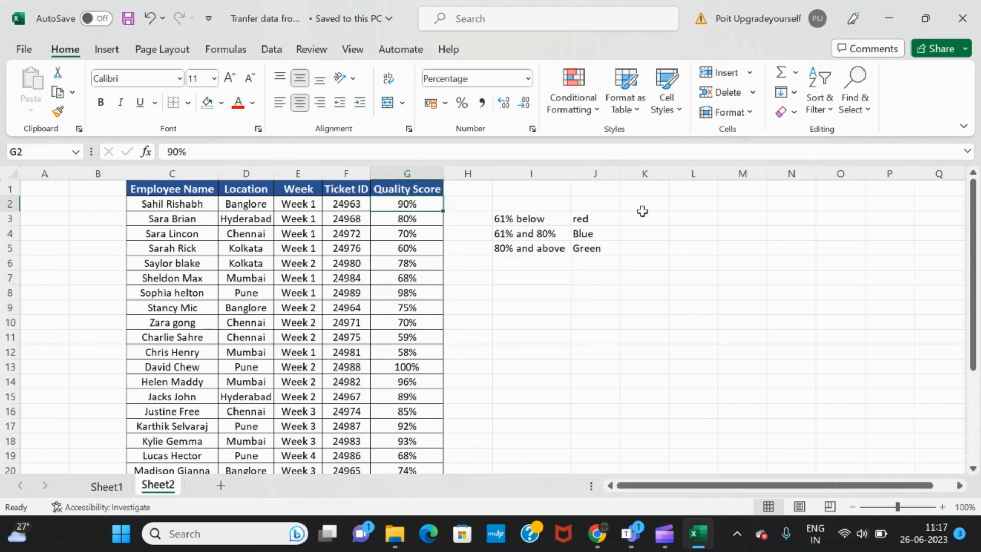
pyautogui.hotkey('ctrl', 'shift', 'Down')
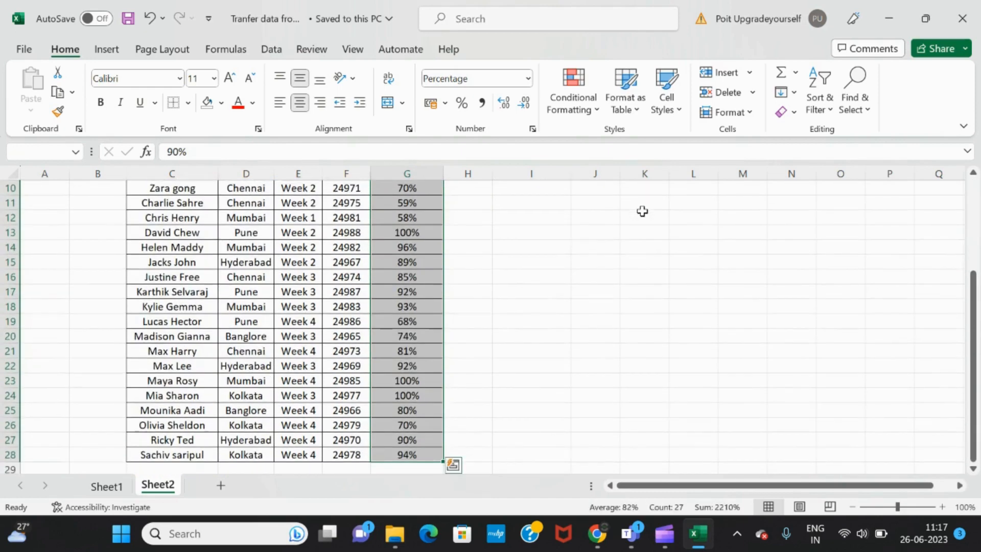
pyautogui.scroll(3, 450, 302)
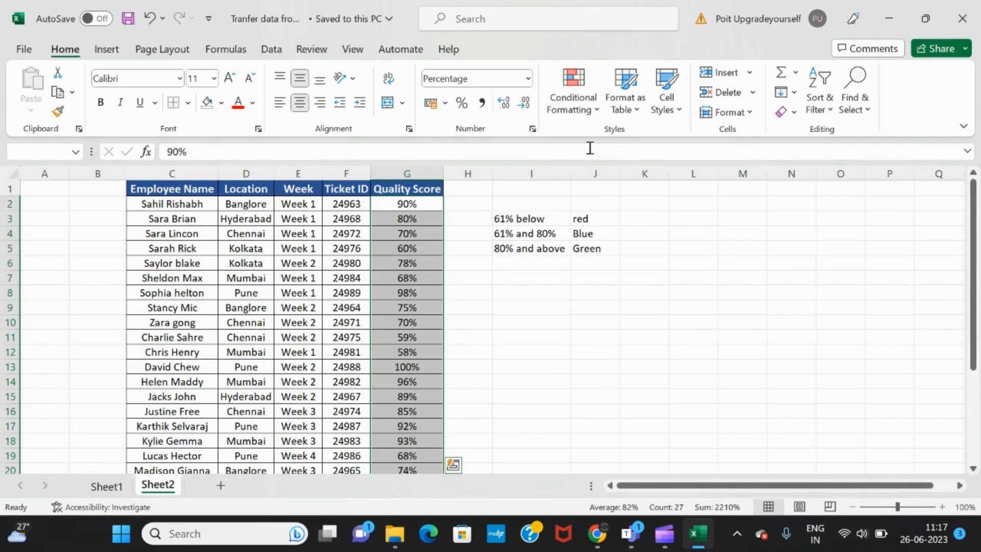
pyautogui.click(595, 114)
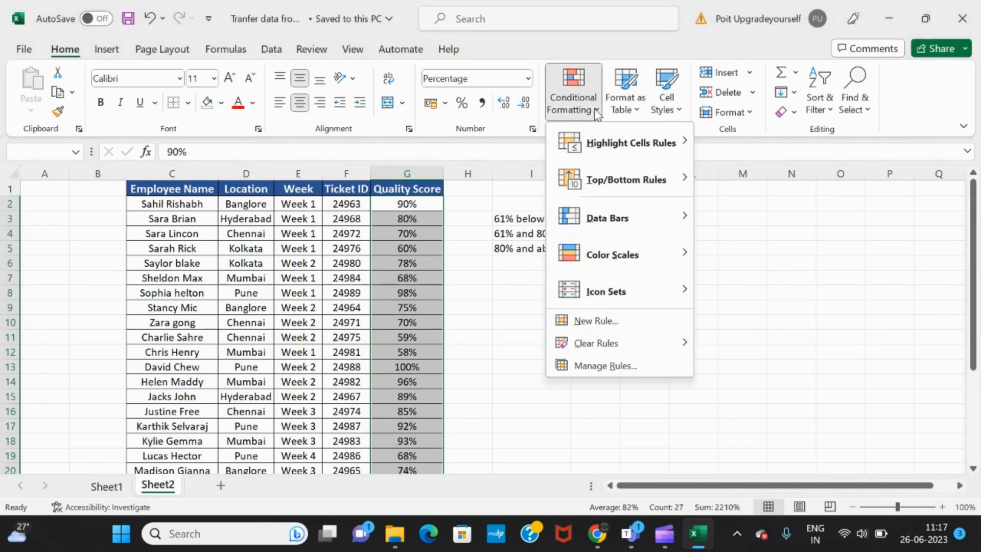
pyautogui.moveTo(621, 143)
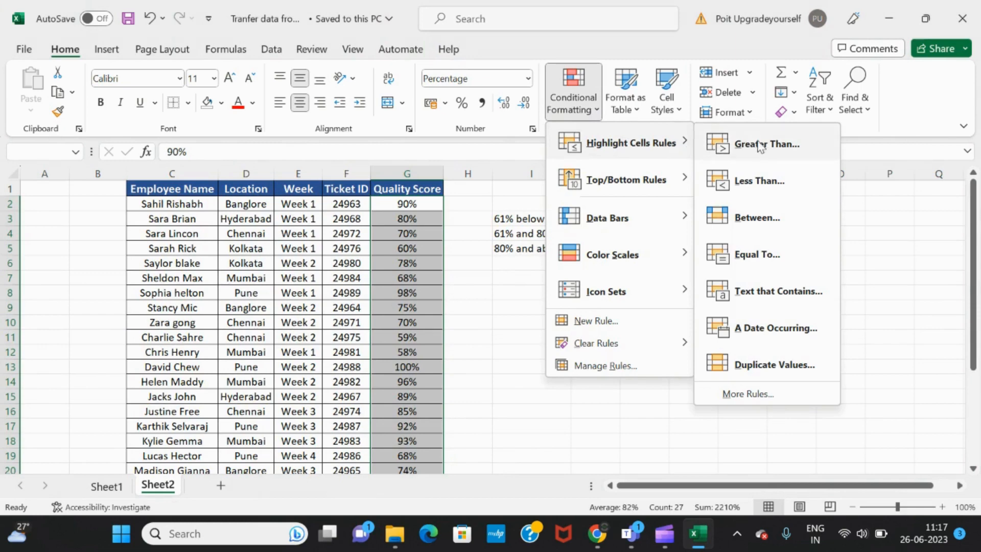
pyautogui.click(751, 184)
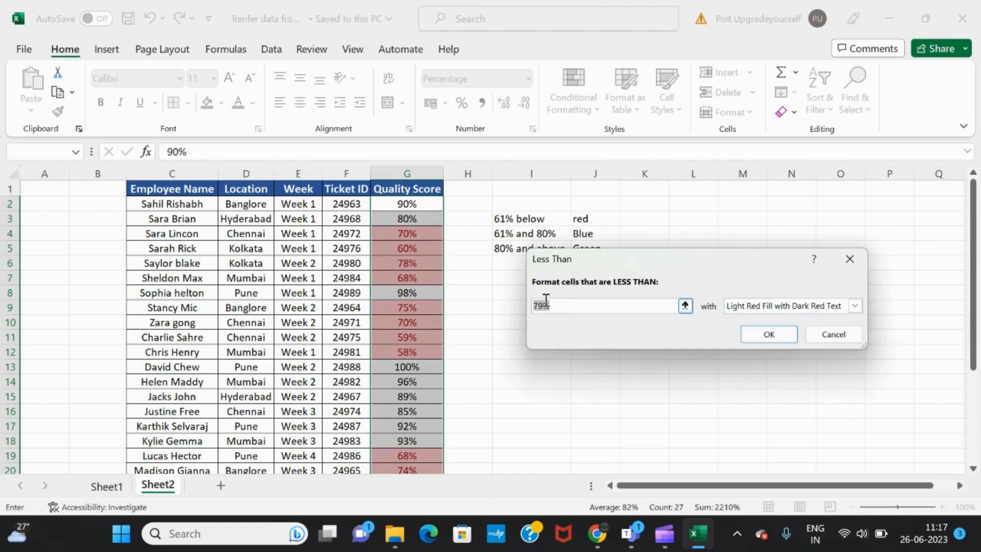
pyautogui.click(545, 305)
pyautogui.press('BackSpace')
pyautogui.press('BackSpace')
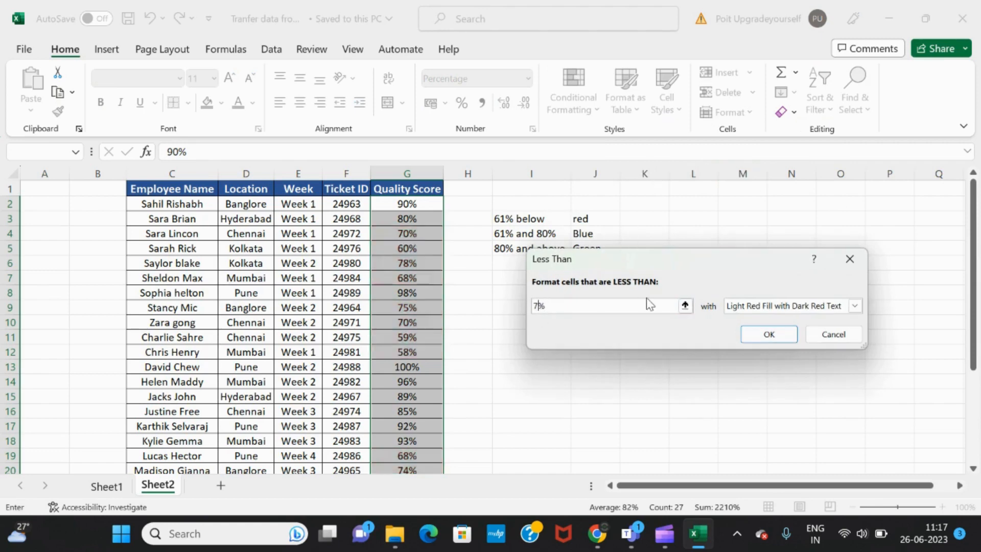
pyautogui.write('61')
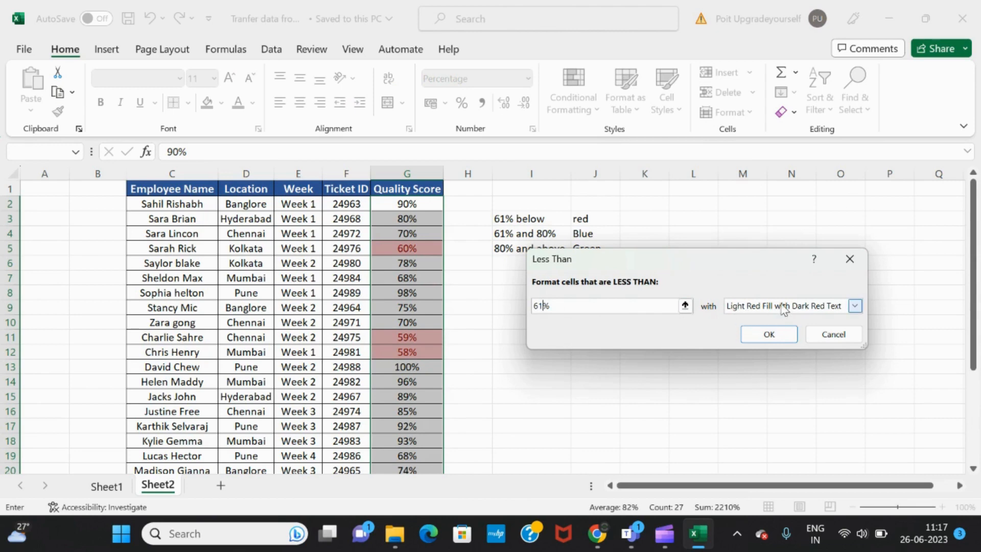
pyautogui.click(775, 339)
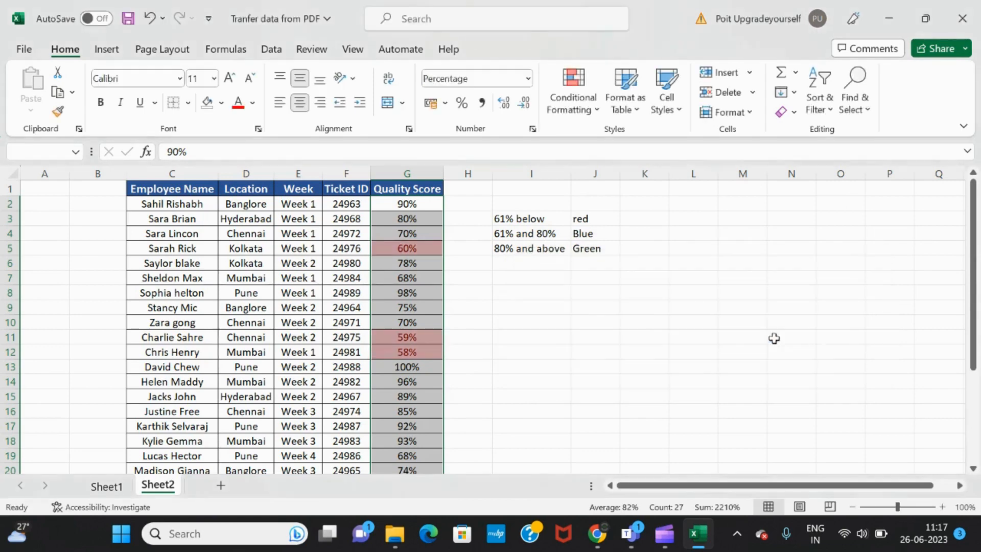
pyautogui.click(514, 318)
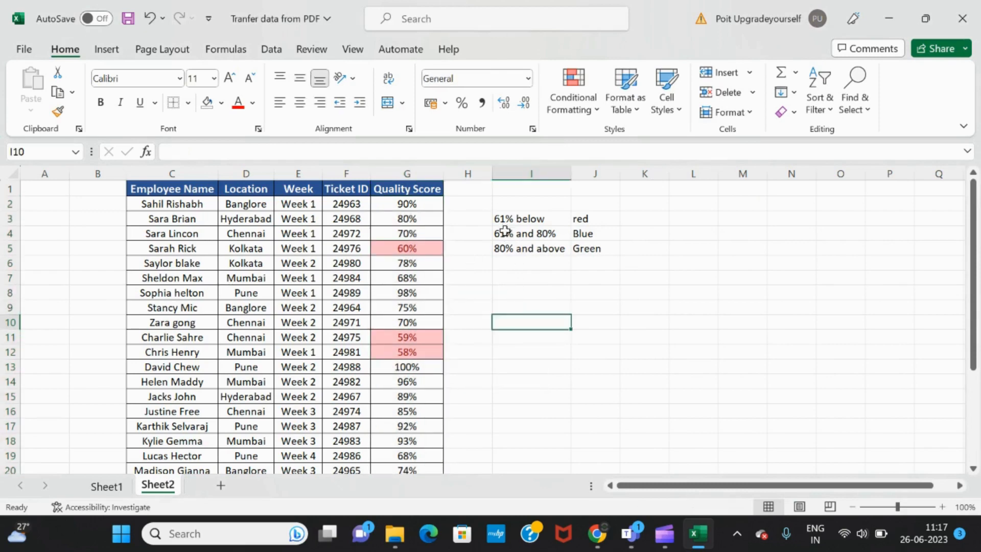
# Step: Set up a Between highlight rule on the Quality Score values in G2:G28 with limits of 61% and 80%
pyautogui.moveTo(504, 231); pyautogui.dragTo(595, 231)
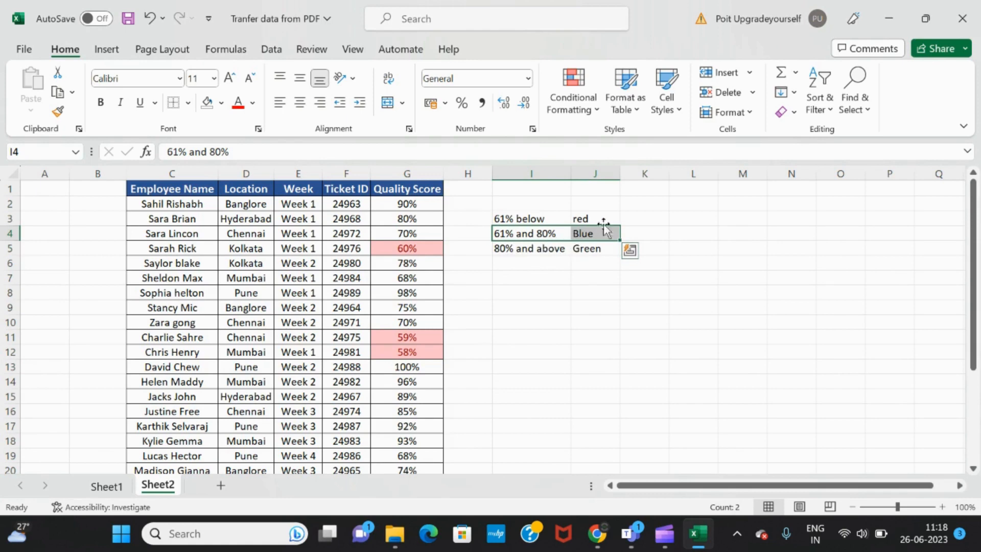
pyautogui.click(583, 272)
pyautogui.click(414, 205)
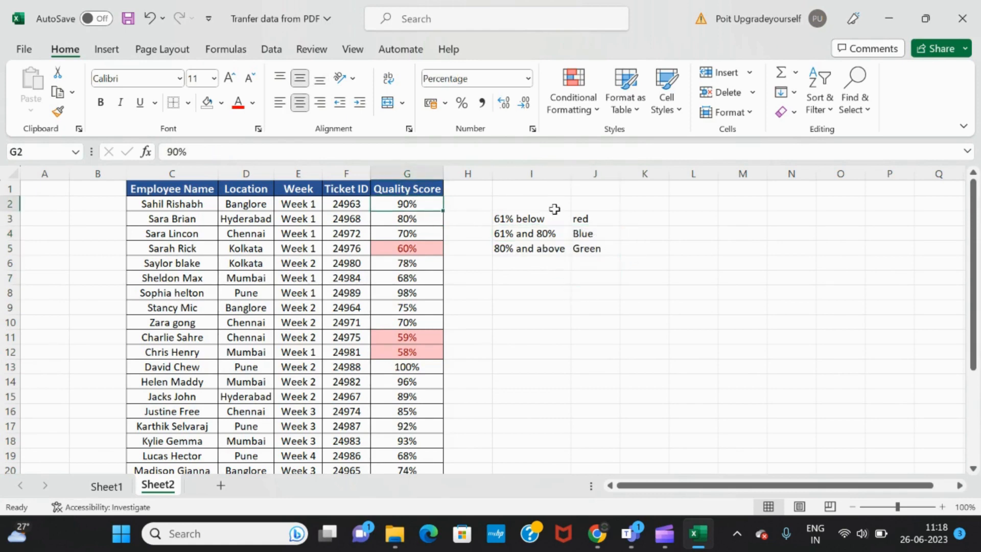
pyautogui.hotkey('ctrl', 'shift', 'Down')
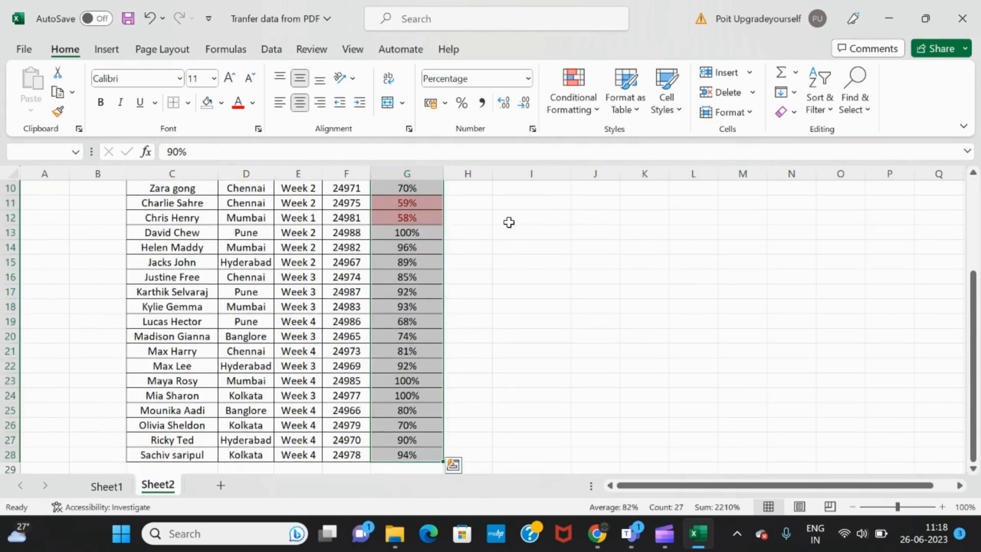
pyautogui.scroll(3, 501, 246)
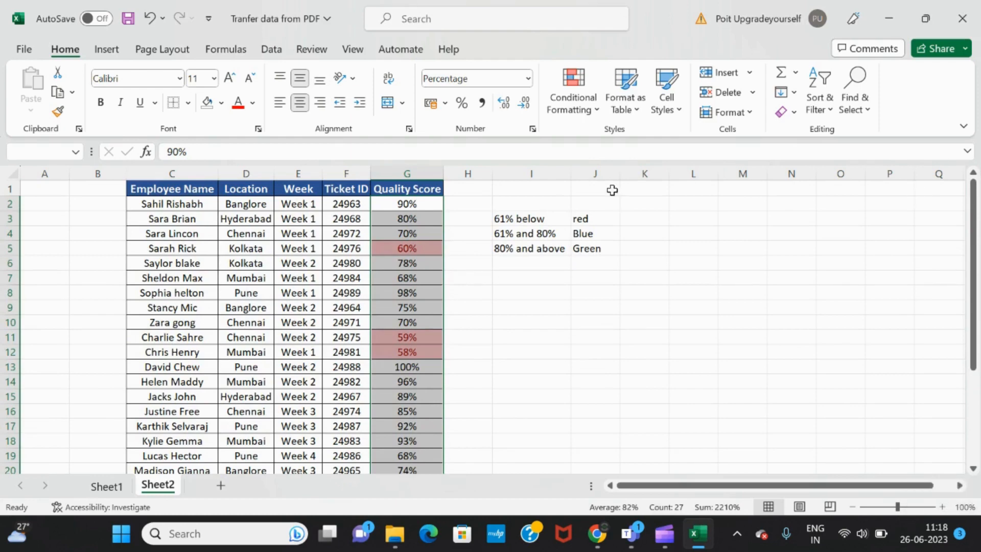
pyautogui.click(596, 109)
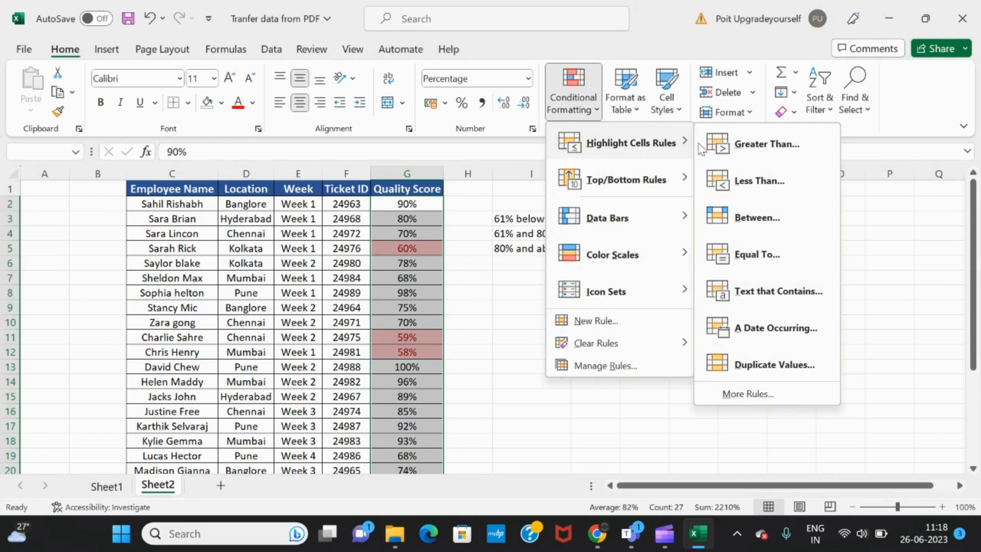
pyautogui.click(757, 218)
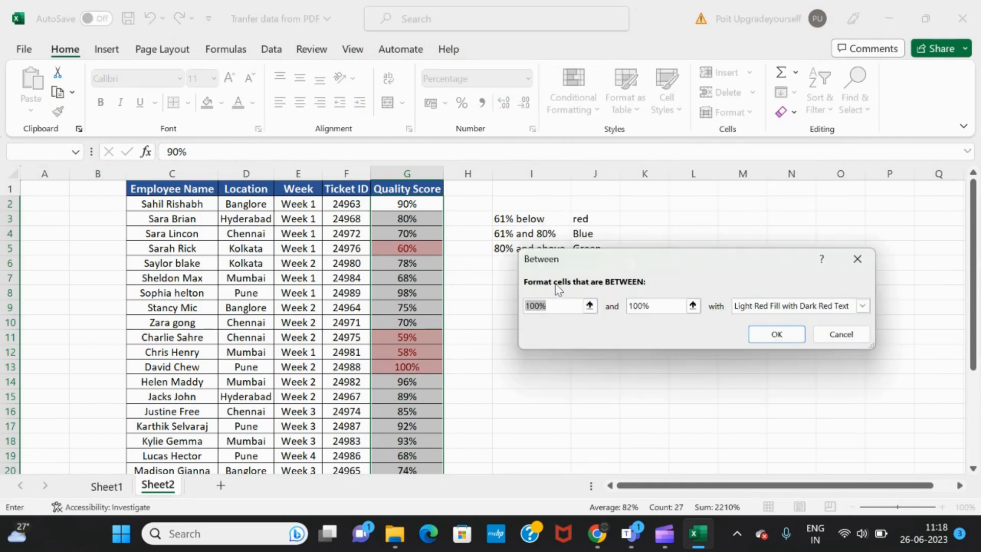
pyautogui.click(542, 307)
pyautogui.press('BackSpace')
pyautogui.press('BackSpace')
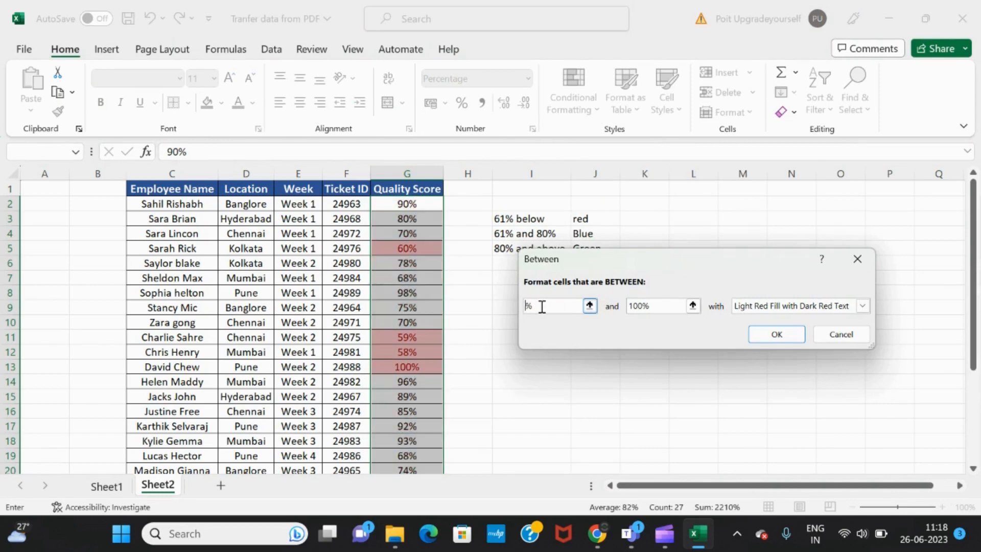
pyautogui.write('61')
pyautogui.click(646, 307)
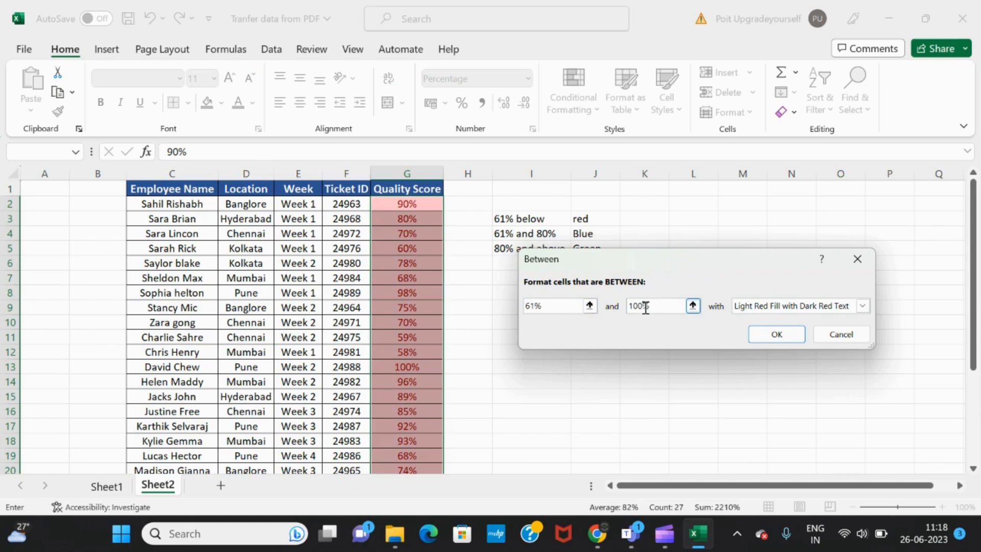
pyautogui.press('BackSpace')
pyautogui.press('BackSpace')
pyautogui.press('BackSpace')
pyautogui.write('80')
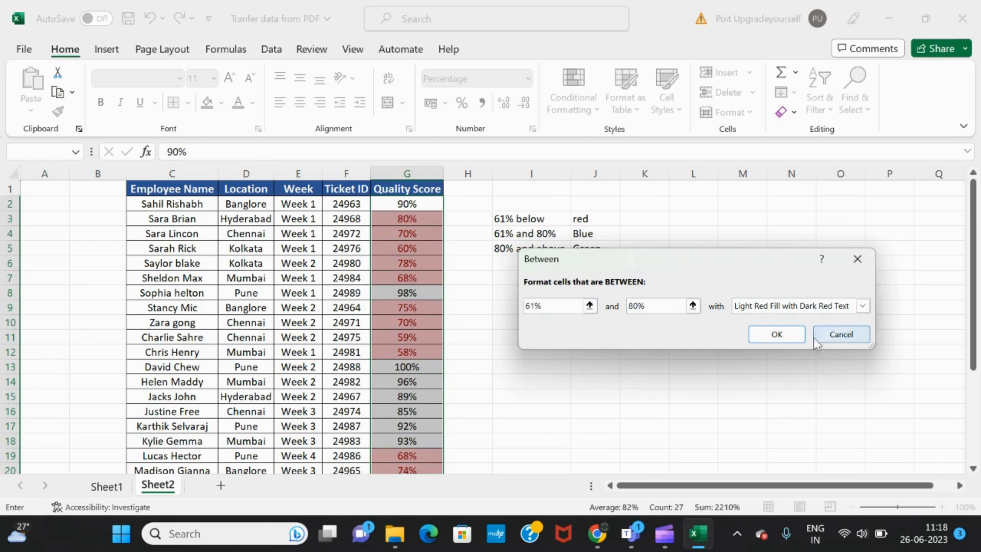
# Step: Apply a custom format with a solid medium-blue fill to the Between rule for Quality Scores from 61% to 80%
pyautogui.click(863, 306)
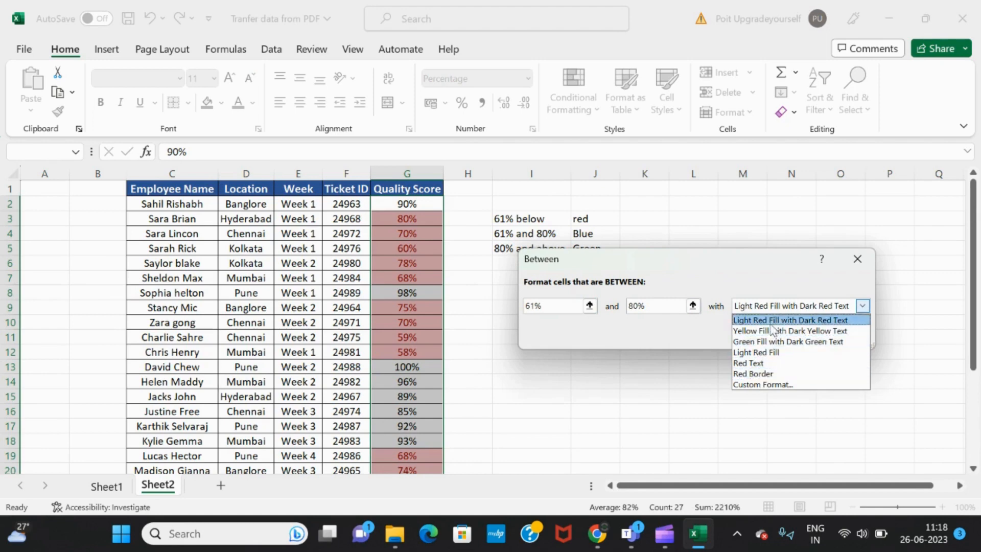
pyautogui.click(775, 385)
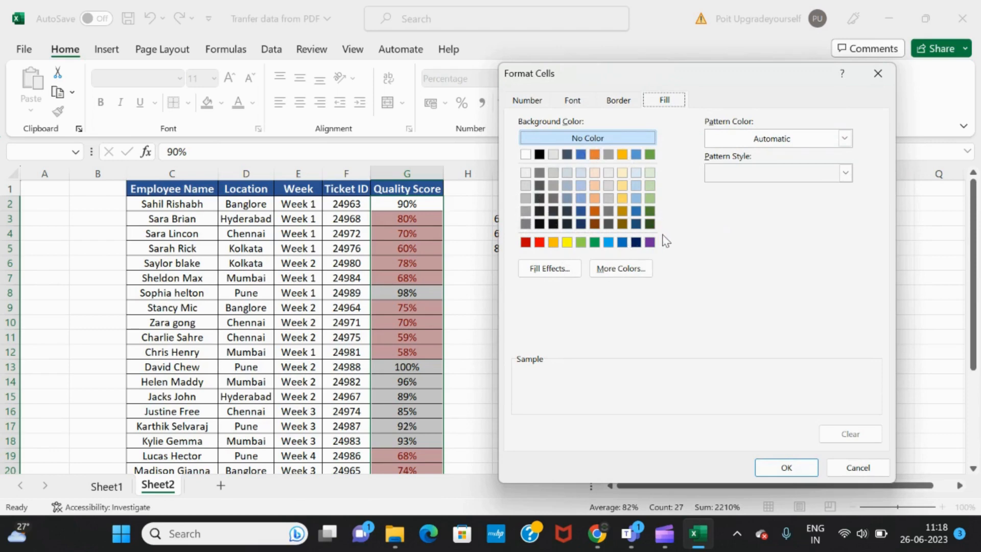
pyautogui.click(622, 269)
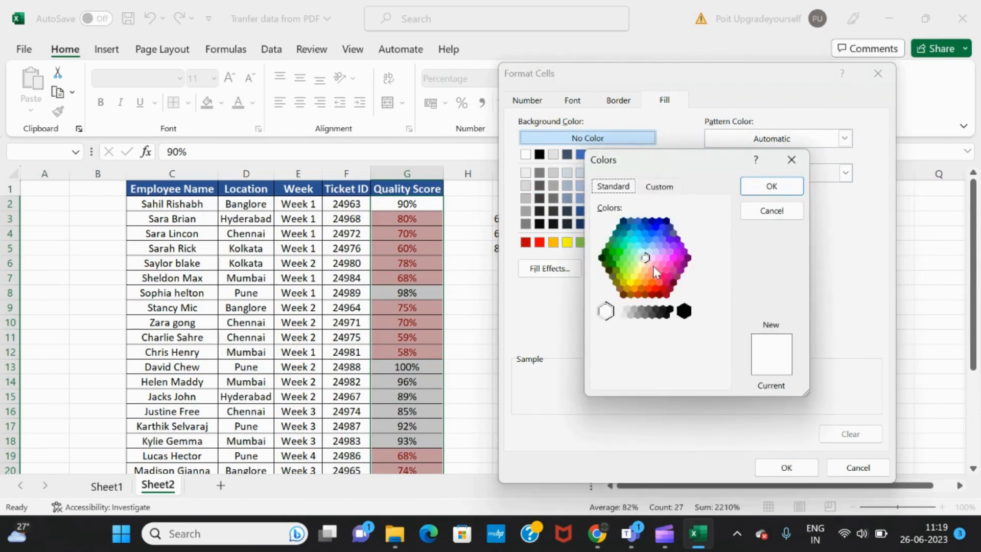
pyautogui.click(791, 159)
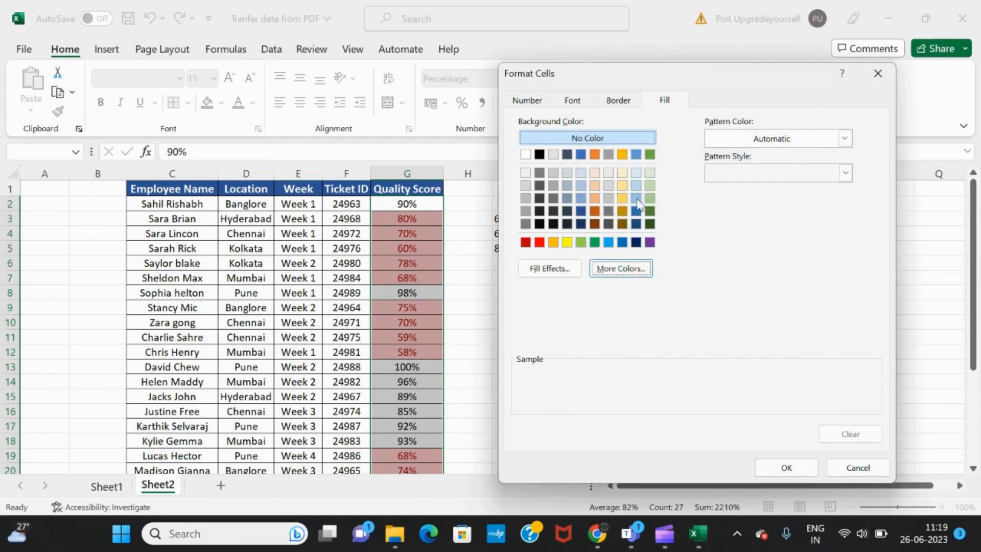
pyautogui.click(636, 155)
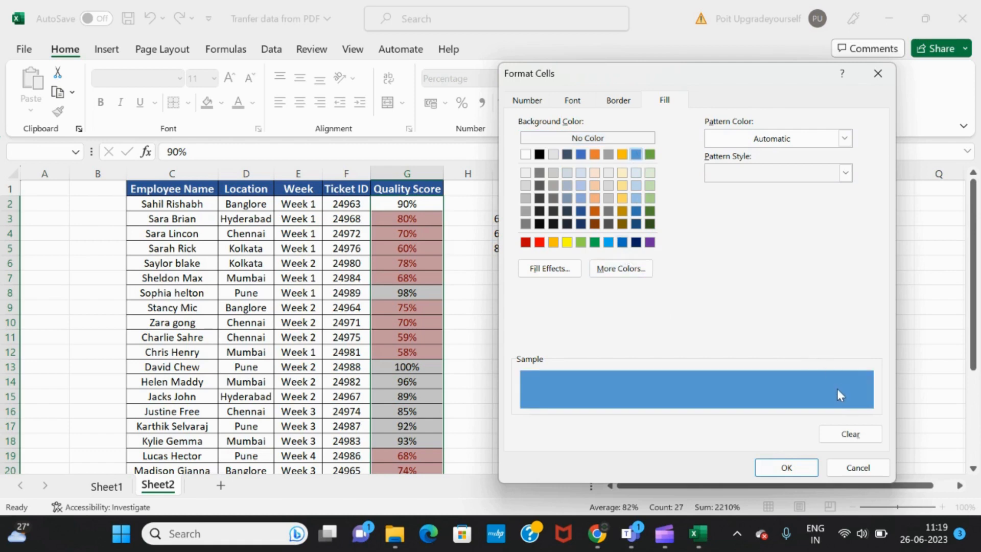
pyautogui.click(781, 467)
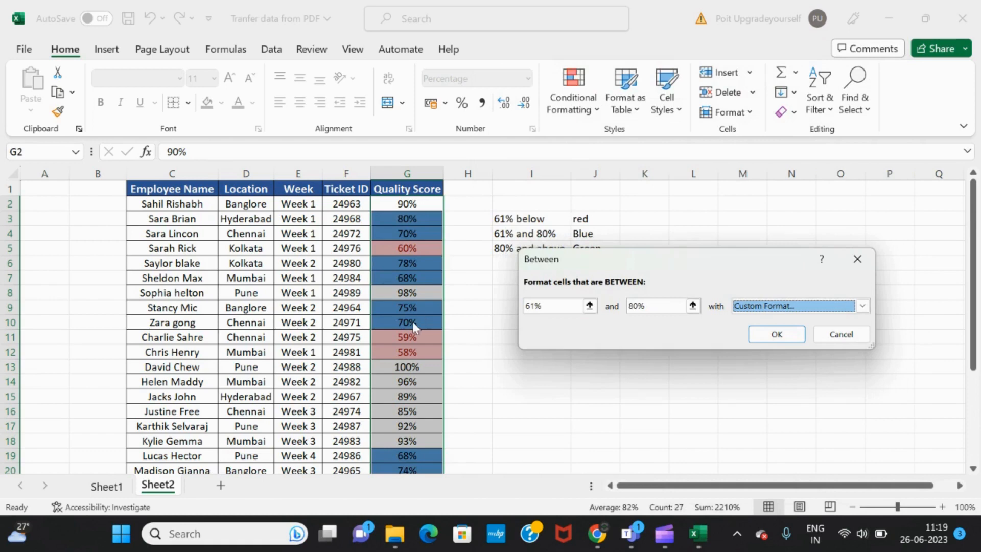
pyautogui.click(787, 336)
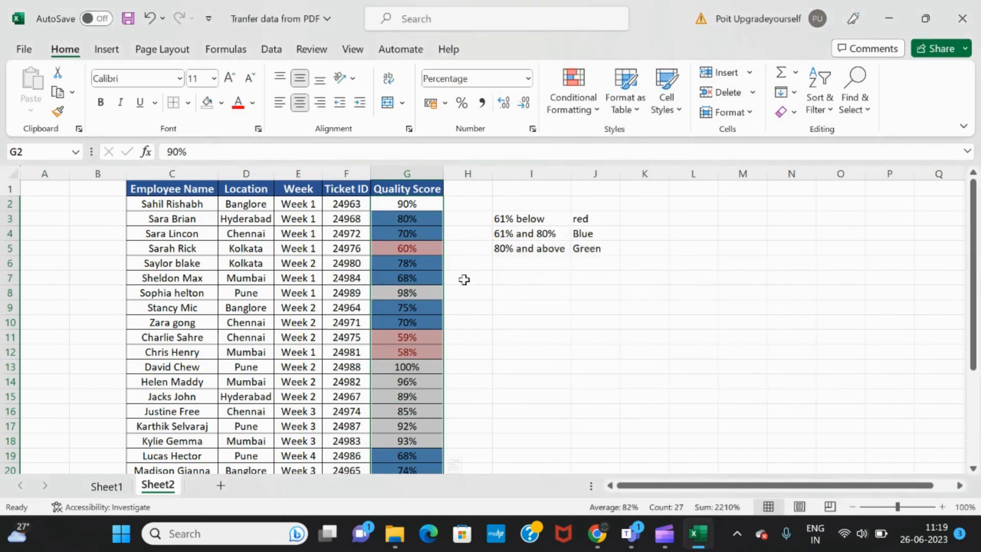
pyautogui.scroll(-4, 394, 296)
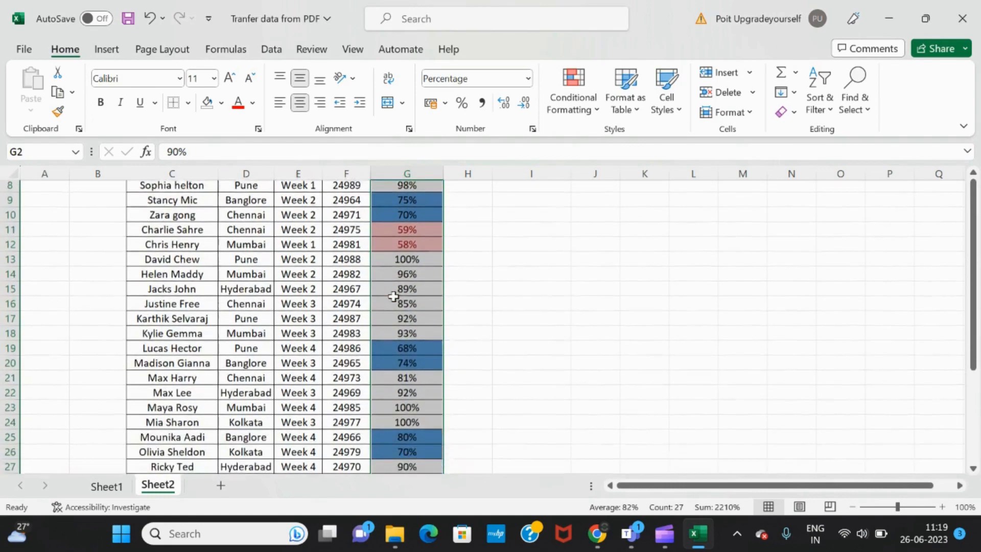
pyautogui.scroll(4, 393, 296)
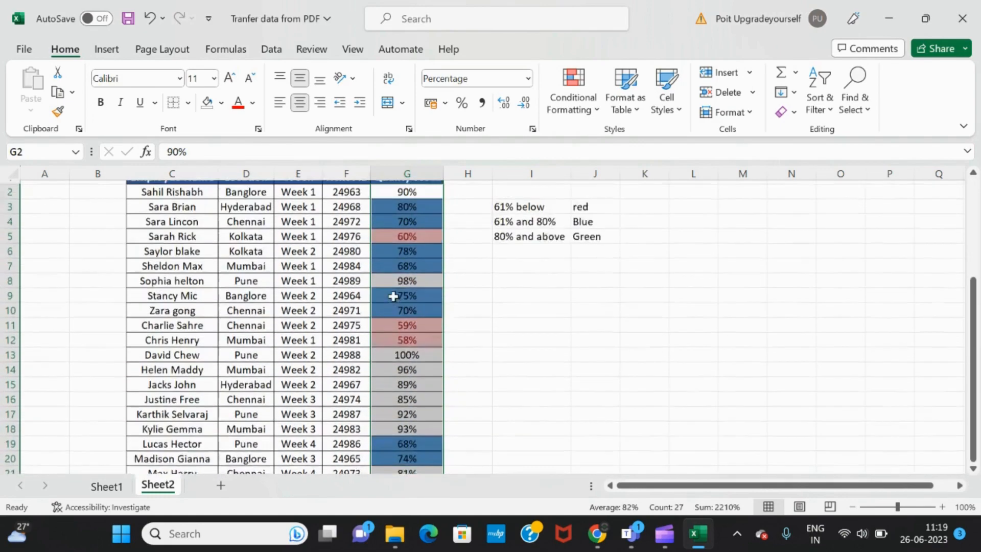
# Step: Set up a Greater Than highlight rule on the Quality Score values in G2:G28 with a limit of 80%
pyautogui.click(524, 249)
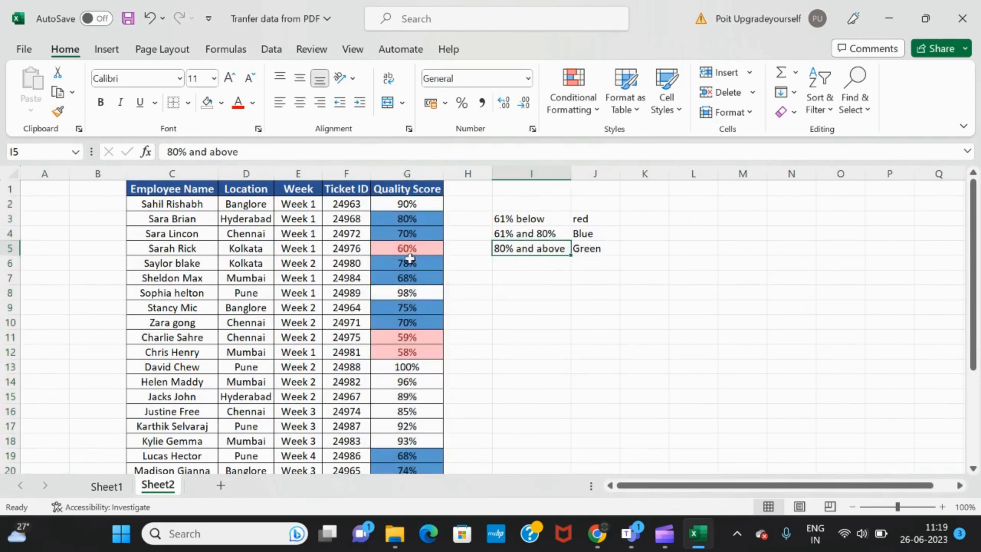
pyautogui.click(411, 206)
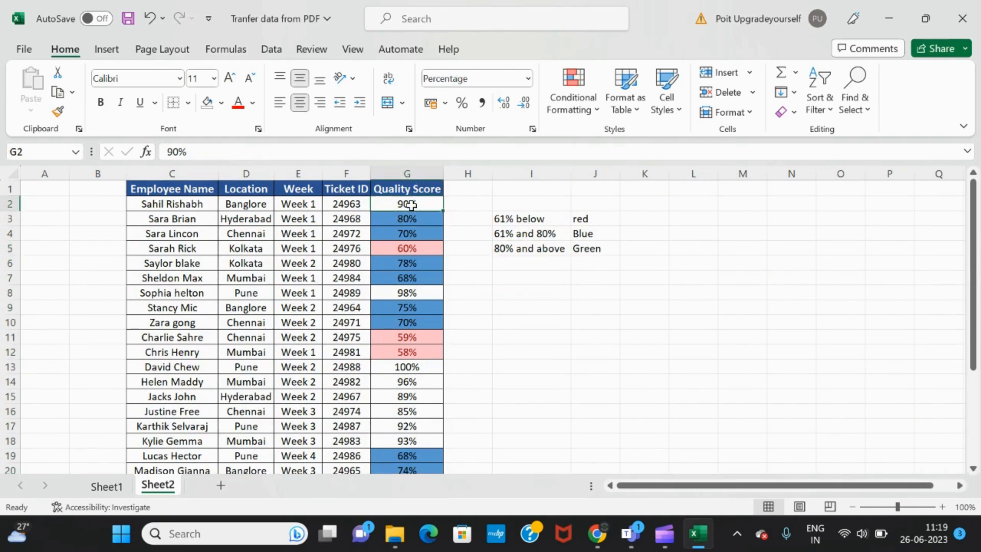
pyautogui.moveTo(412, 204); pyautogui.dragTo(439, 462)
pyautogui.scroll(1, 504, 236)
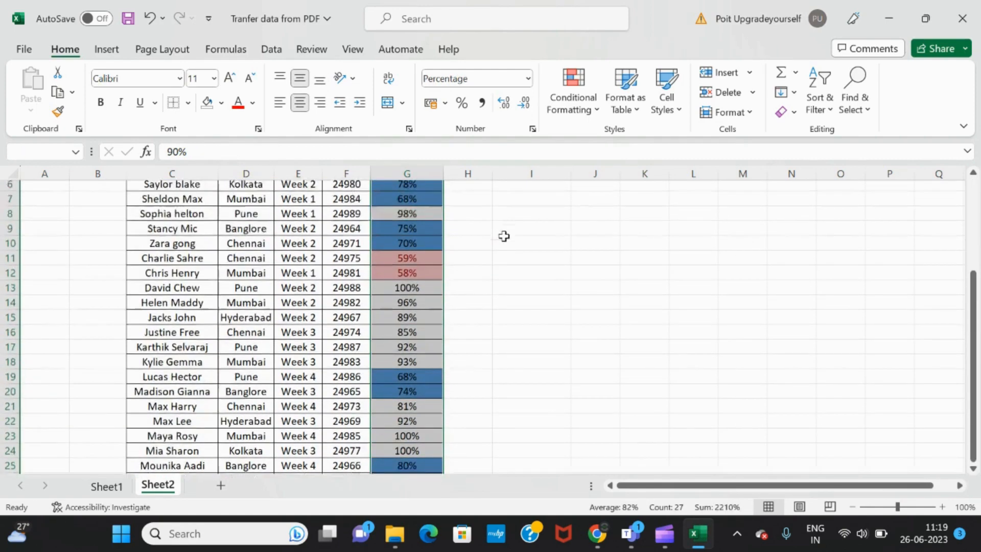
pyautogui.scroll(2, 504, 236)
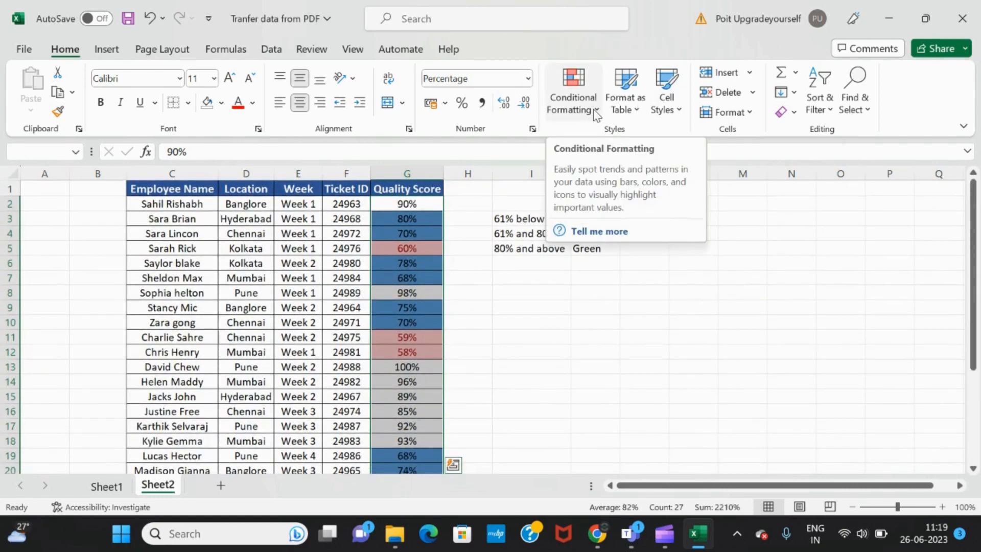
pyautogui.click(595, 115)
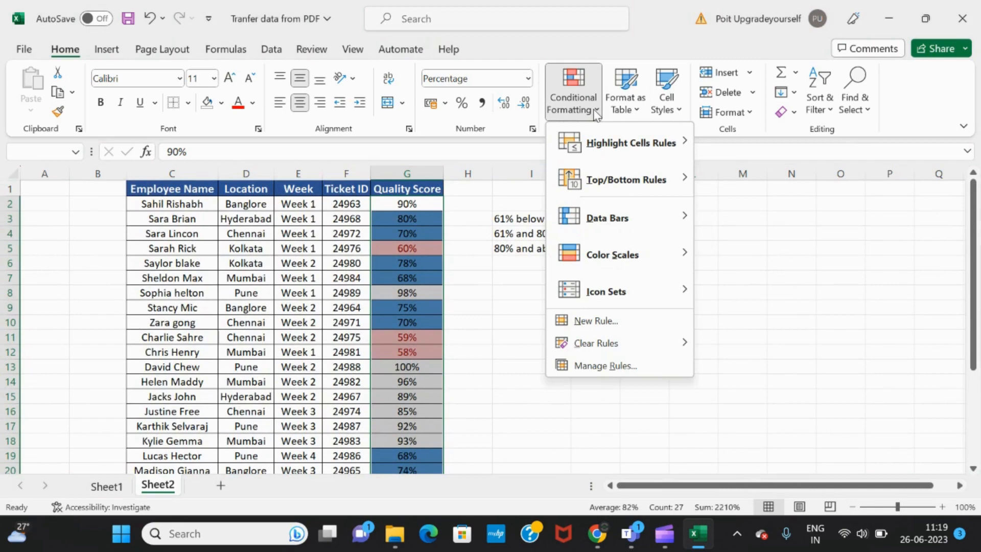
pyautogui.moveTo(632, 144)
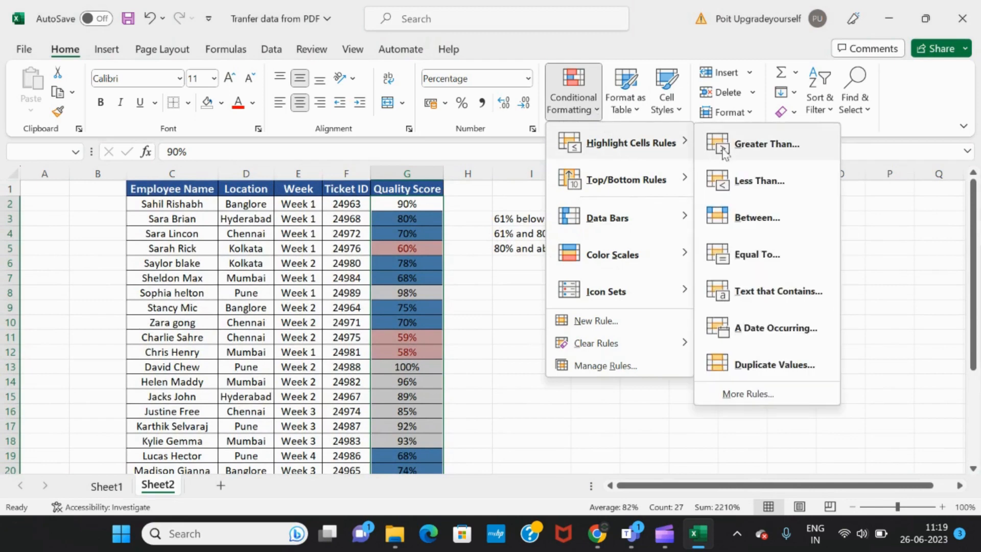
pyautogui.click(751, 154)
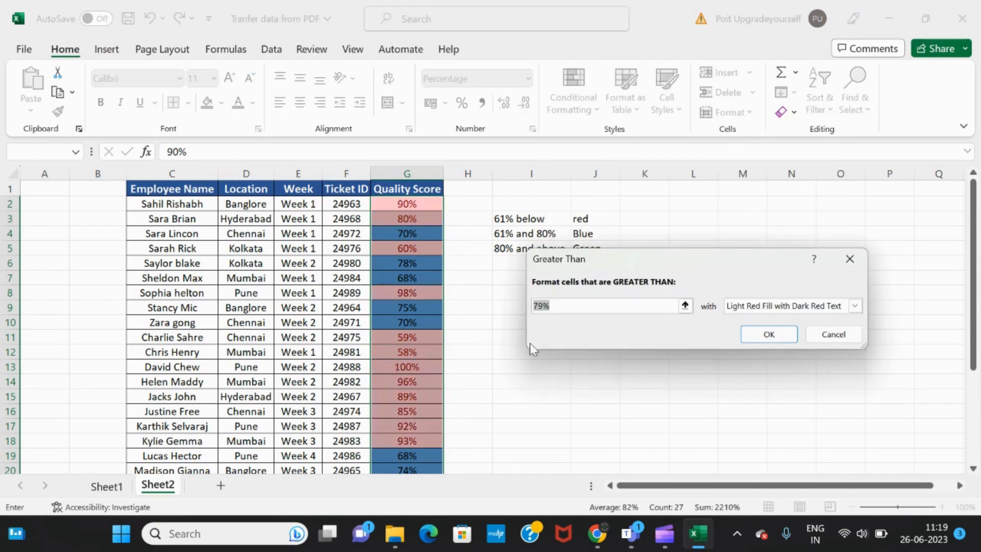
pyautogui.click(545, 307)
pyautogui.press('BackSpace')
pyautogui.press('BackSpace')
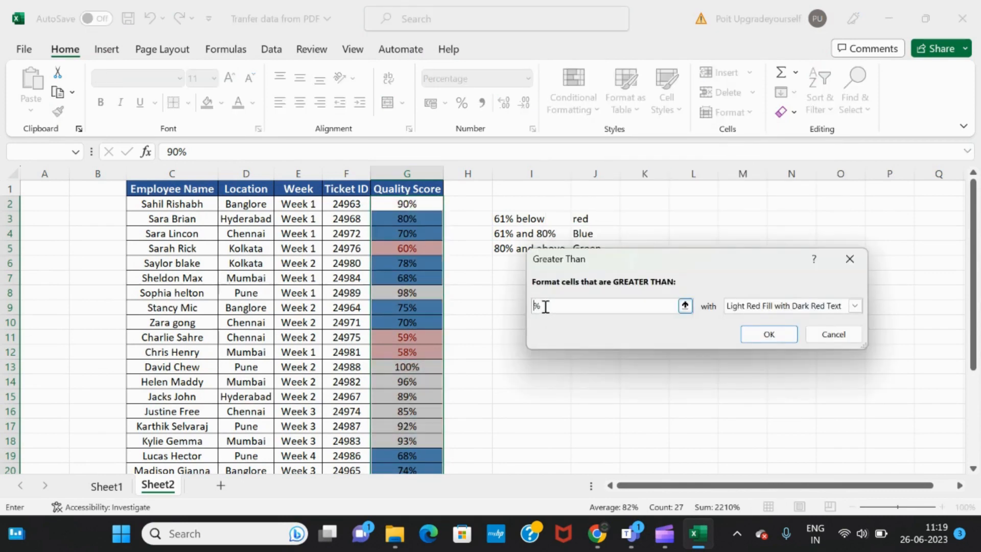
pyautogui.write('80')
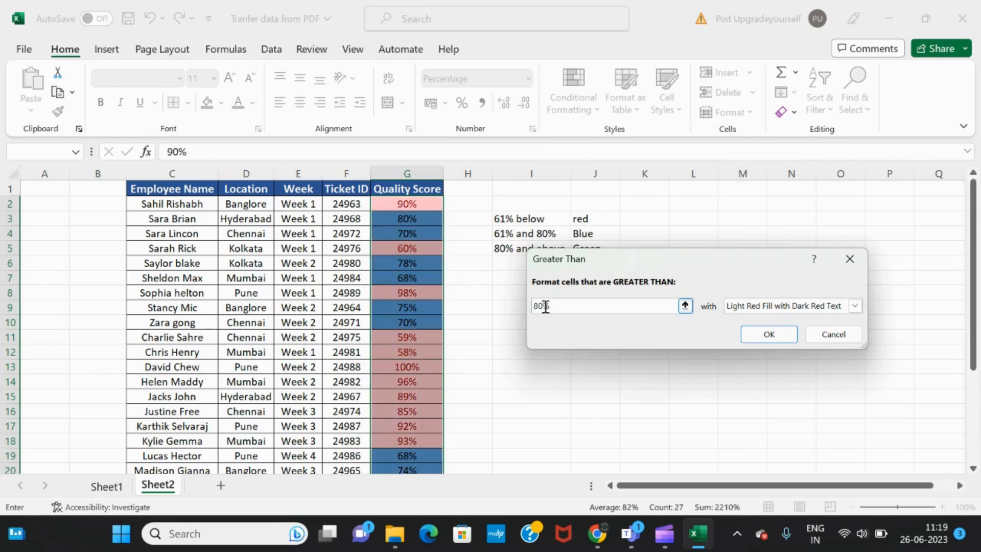
# Step: Format the values matched by the Greater Than rule with Green Fill with Dark Green Text and apply the rule
pyautogui.click(855, 305)
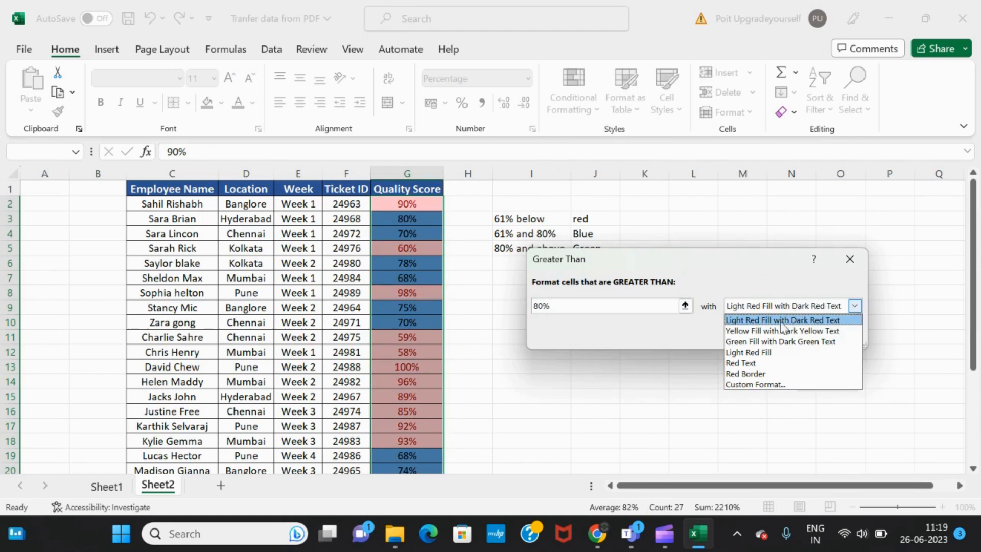
pyautogui.click(772, 342)
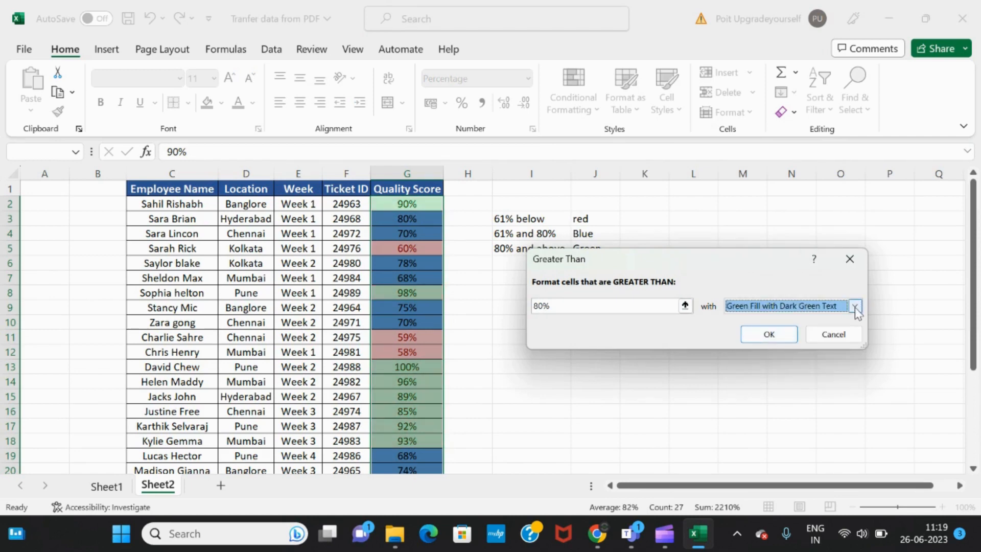
pyautogui.click(770, 338)
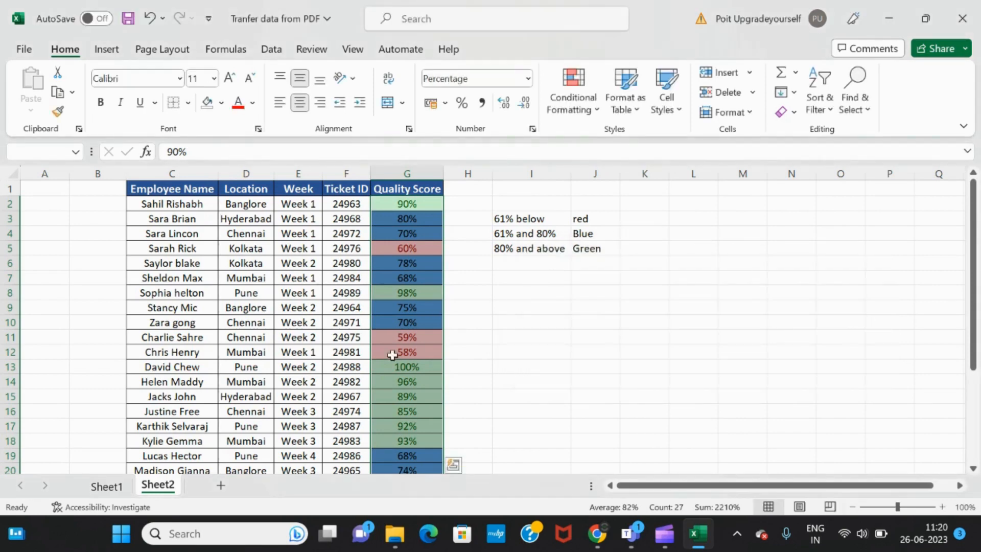
# Step: Examine the colours across all rows of the Quality Score column against the listed score ranges
pyautogui.scroll(-5, 392, 355)
pyautogui.scroll(5, 393, 355)
pyautogui.scroll(-5, 410, 397)
pyautogui.scroll(5, 409, 398)
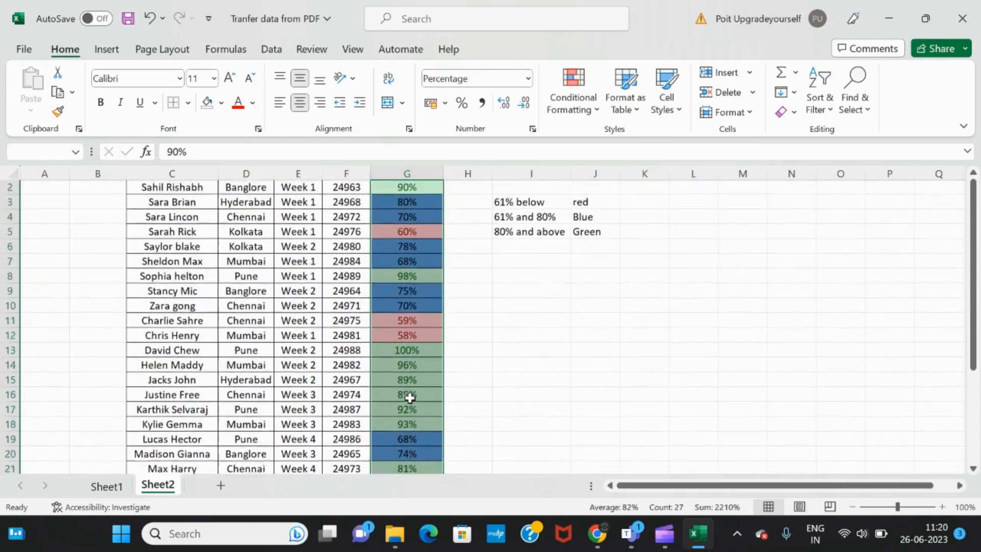
pyautogui.click(529, 324)
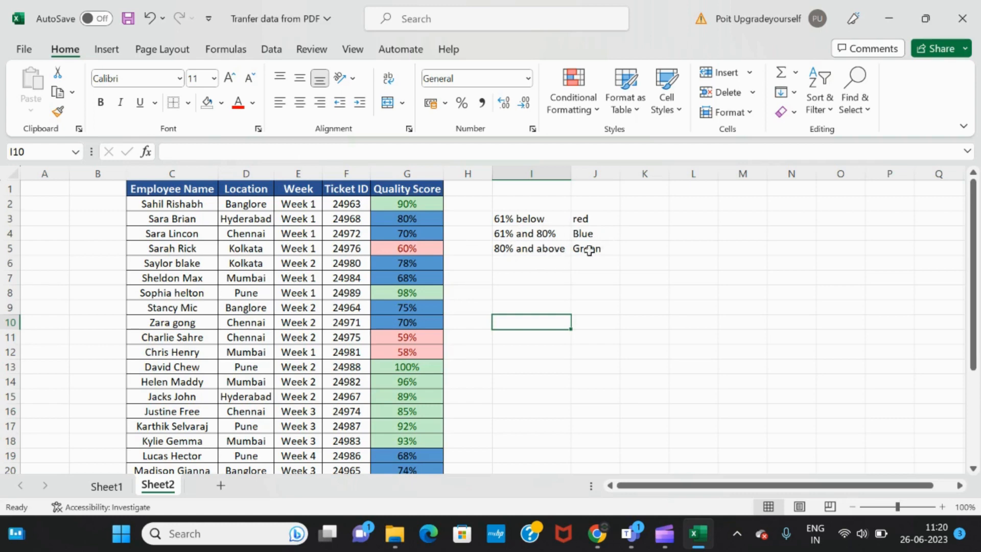
pyautogui.scroll(-3, 418, 344)
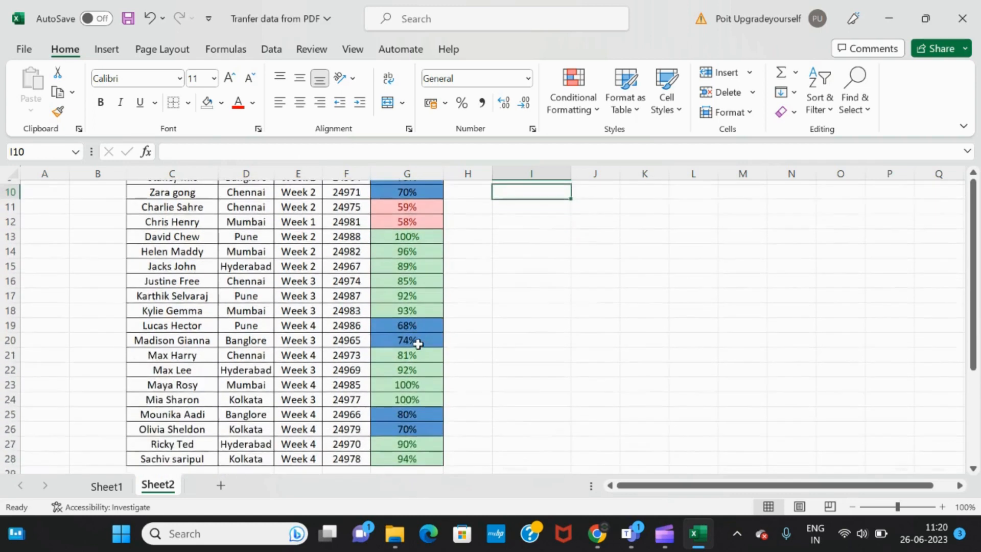
pyautogui.scroll(-4, 418, 343)
pyautogui.scroll(7, 418, 345)
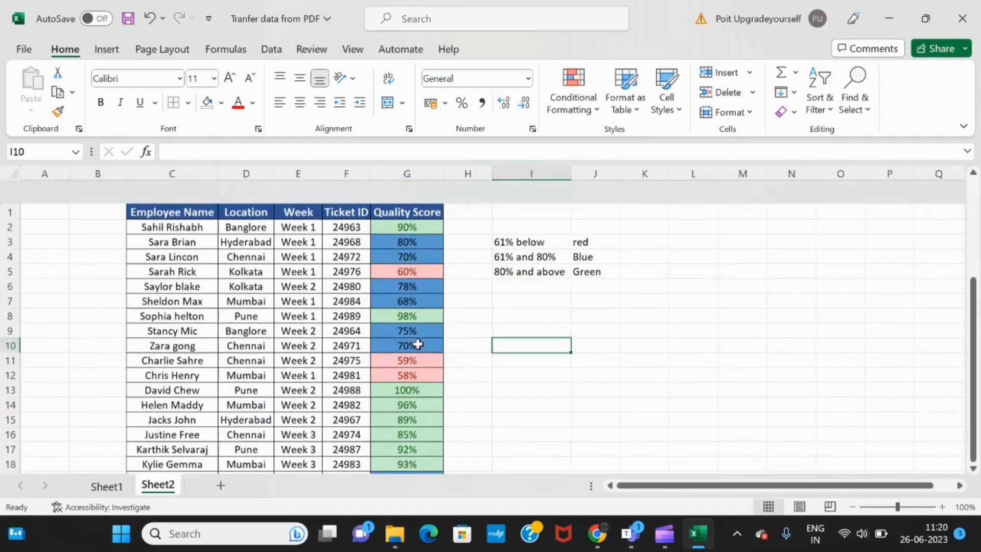
pyautogui.scroll(-1, 418, 344)
pyautogui.scroll(-1, 404, 347)
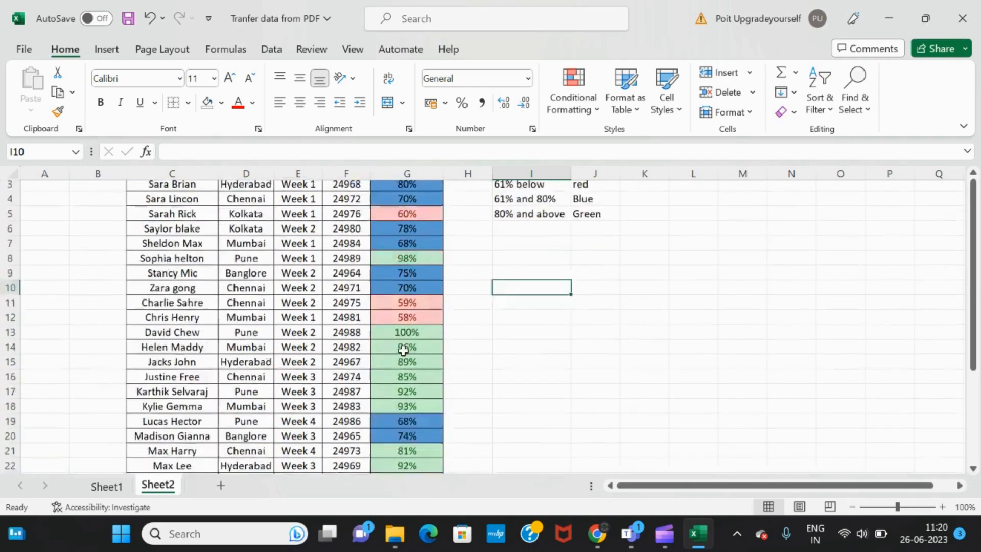
pyautogui.scroll(-4, 404, 350)
pyautogui.scroll(5, 404, 350)
pyautogui.scroll(-1, 404, 350)
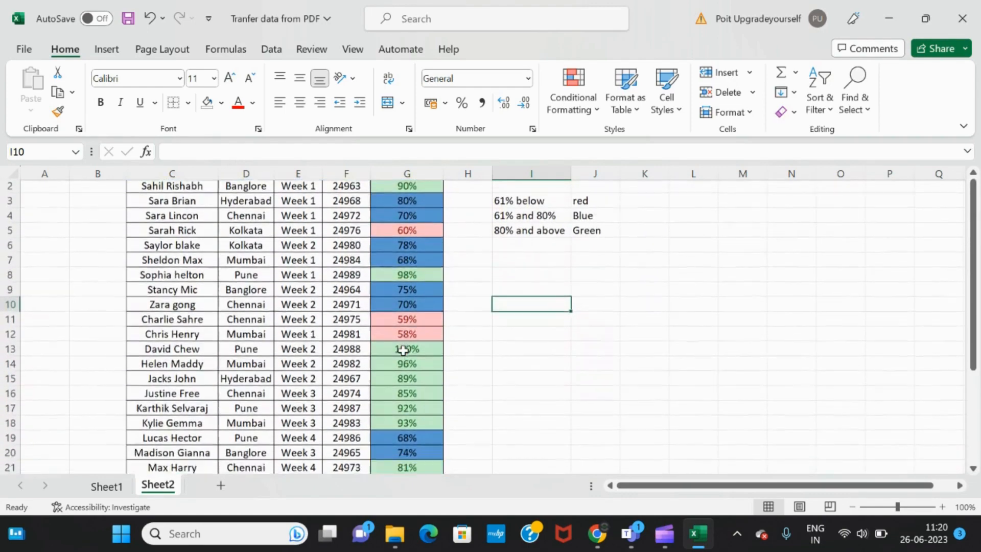
# Step: Test the red rule by changing the Quality Score in cell G14 to 50%
pyautogui.scroll(-1, 404, 350)
pyautogui.click(409, 350)
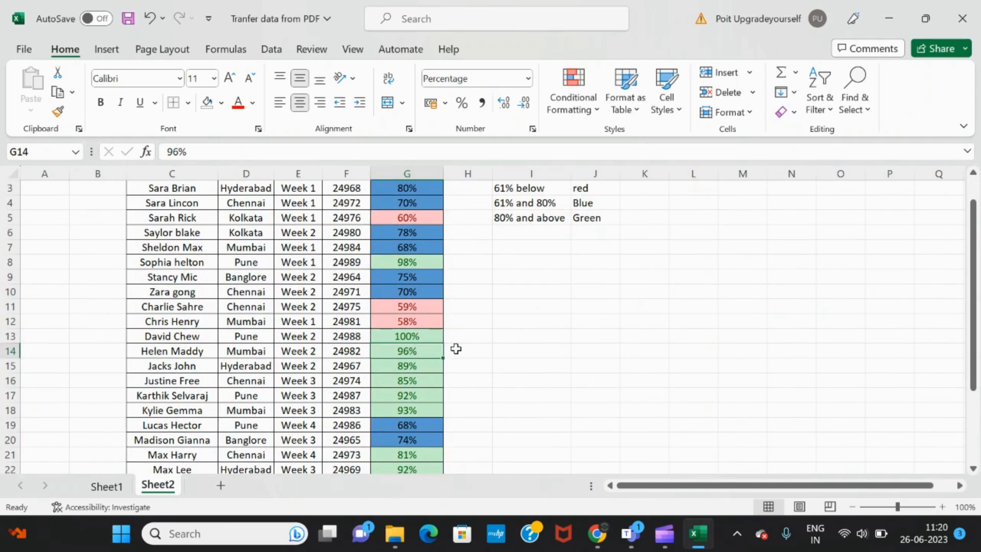
pyautogui.write('50')
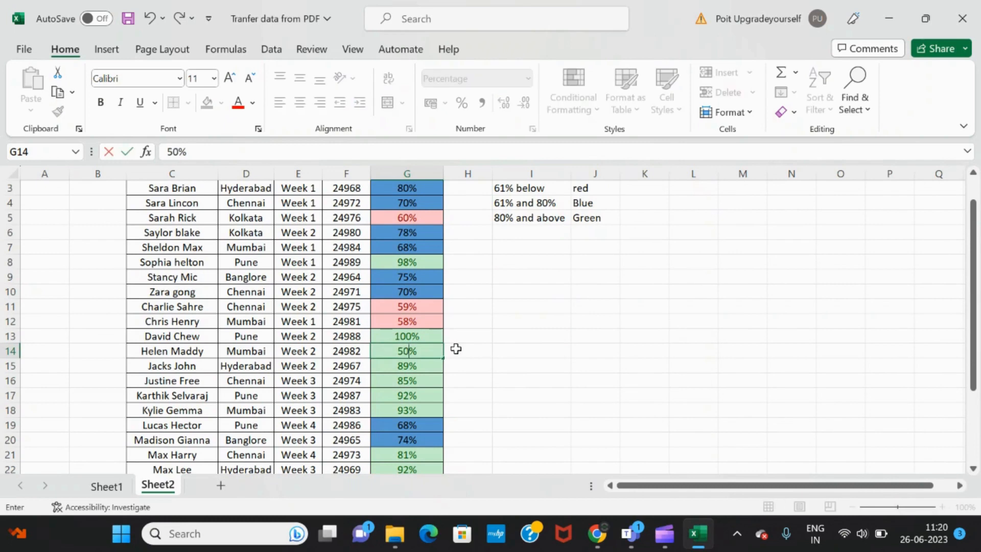
pyautogui.press('Return')
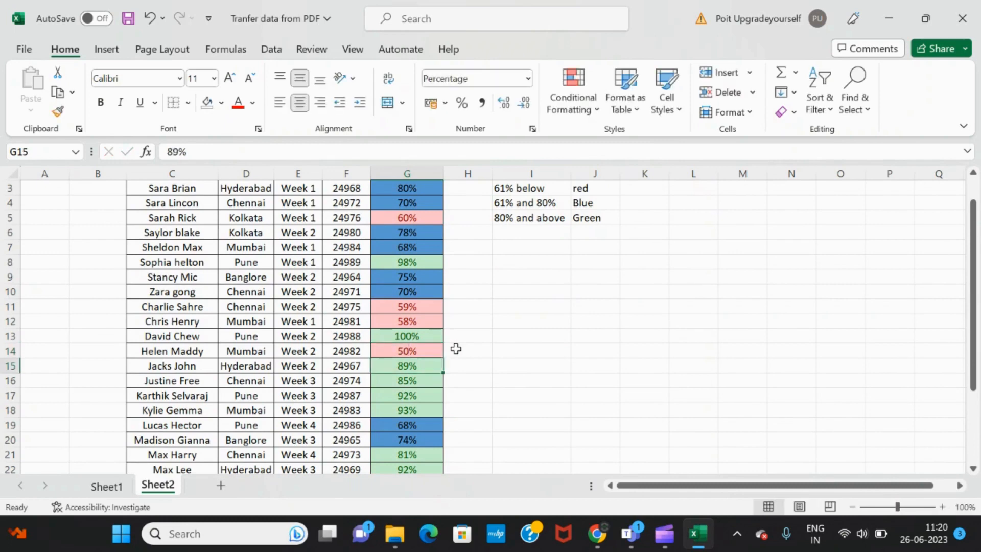
pyautogui.click(415, 350)
# Step: Test the green rule by changing the Quality Score in cell G10 to 90%
pyautogui.scroll(-3, 416, 351)
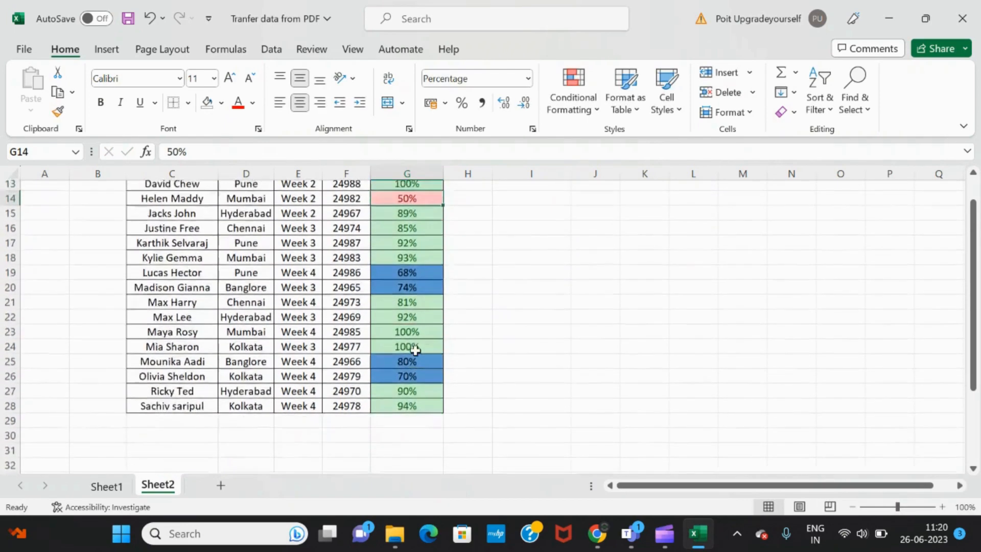
pyautogui.scroll(4, 415, 351)
pyautogui.scroll(-2, 415, 351)
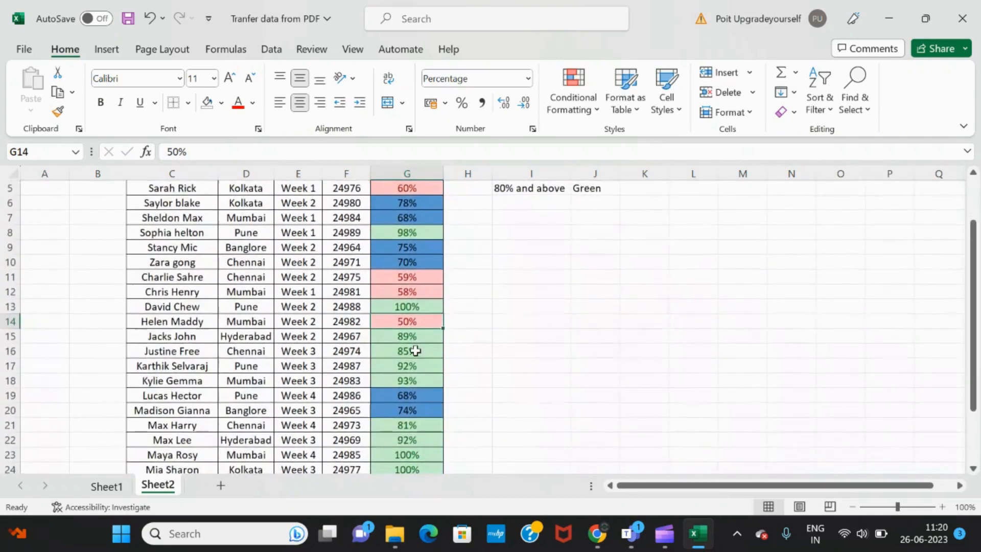
pyautogui.scroll(2, 416, 351)
pyautogui.click(407, 323)
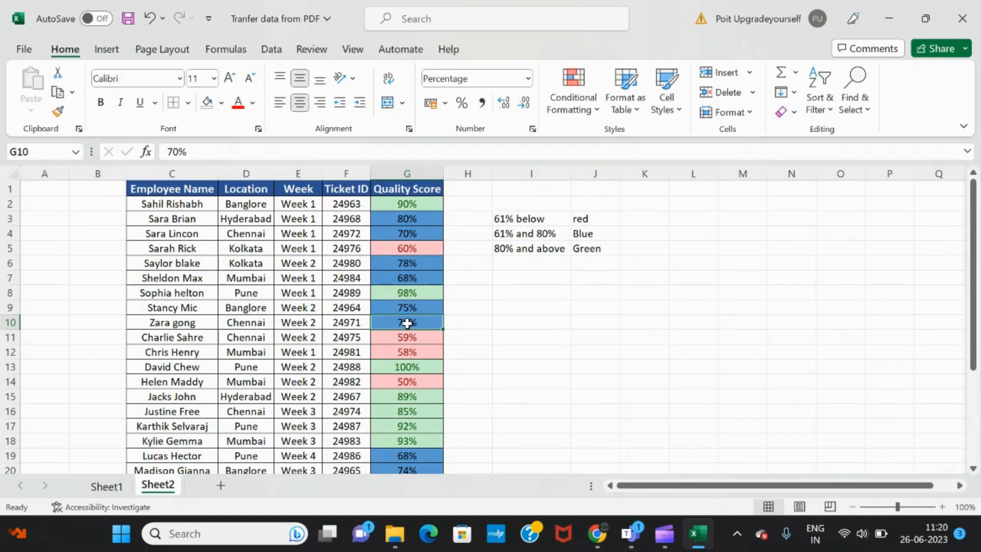
pyautogui.write('90')
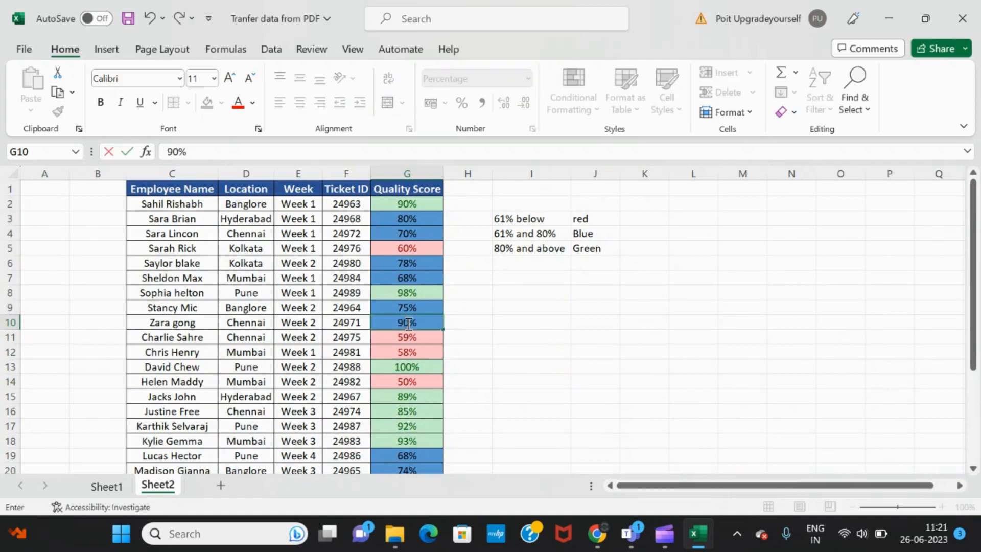
pyautogui.press('Return')
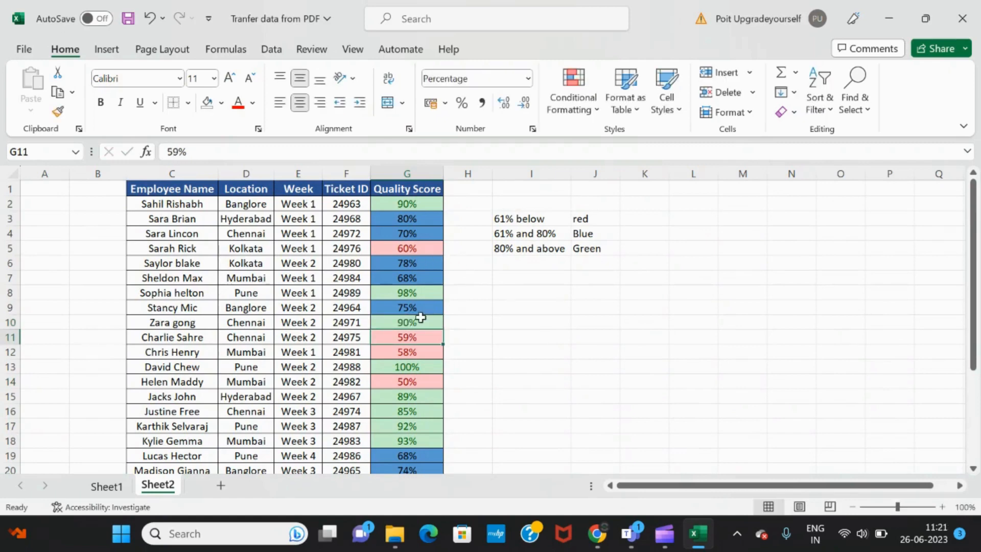
# Step: Test the red rule again by changing the Quality Score in cell G24 to 40%
pyautogui.click(415, 317)
pyautogui.scroll(-5, 415, 317)
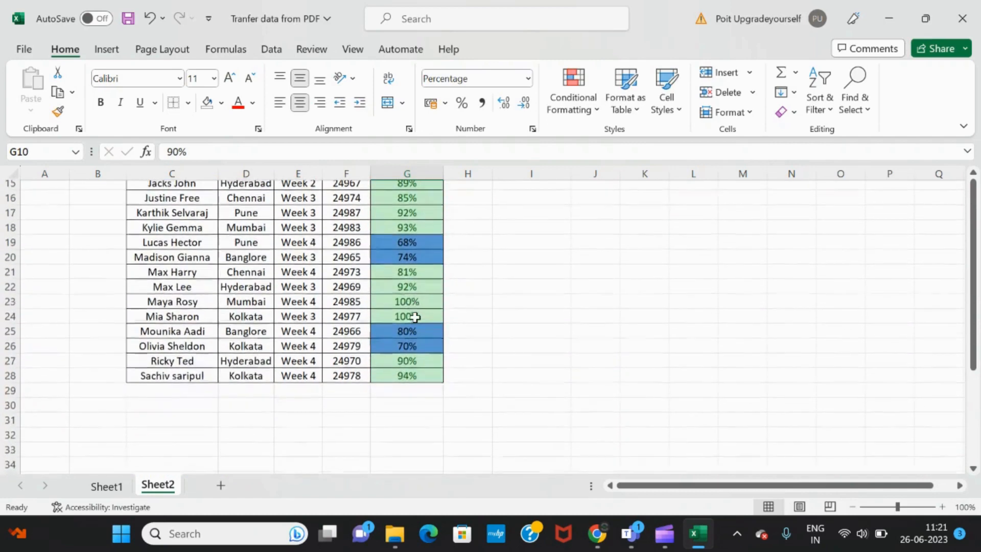
pyautogui.click(412, 336)
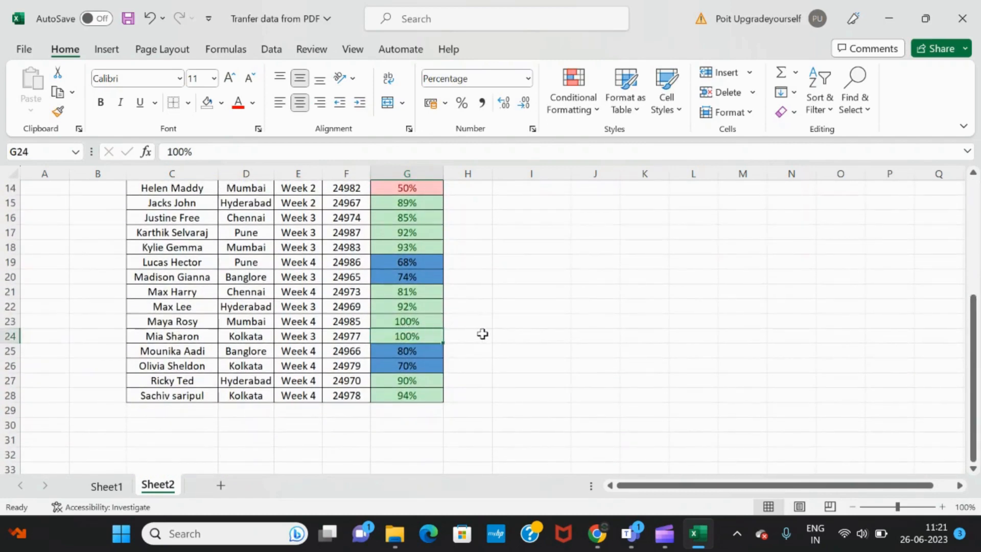
pyautogui.write('40')
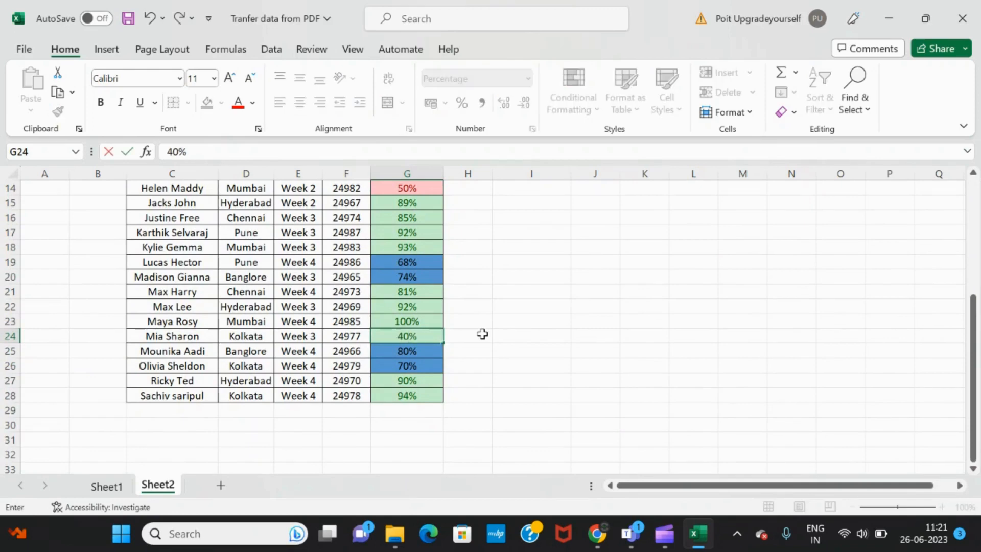
pyautogui.press('Return')
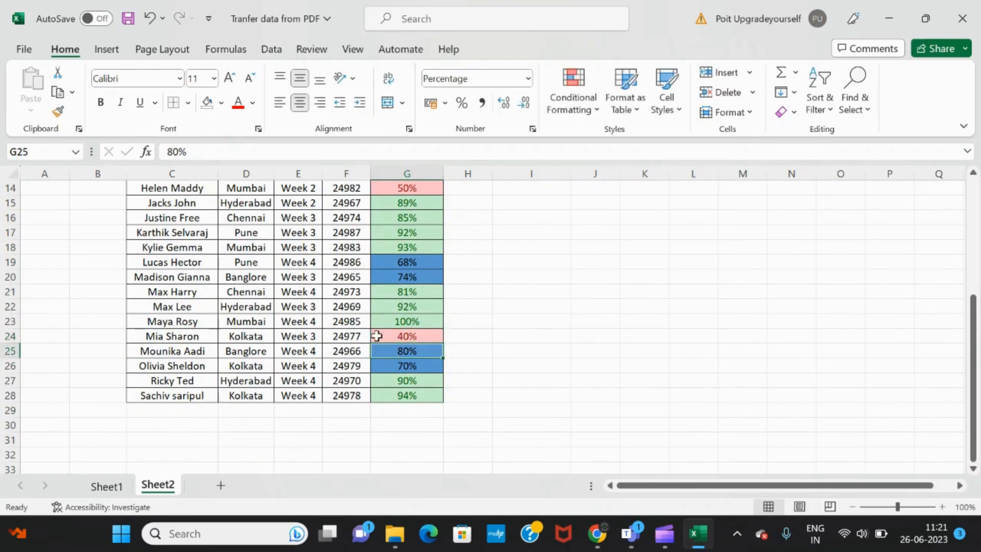
# Step: Review the colour coding down the Quality Score column, including the changed score in G24, against the listed ranges
pyautogui.click(424, 337)
pyautogui.scroll(-3, 424, 336)
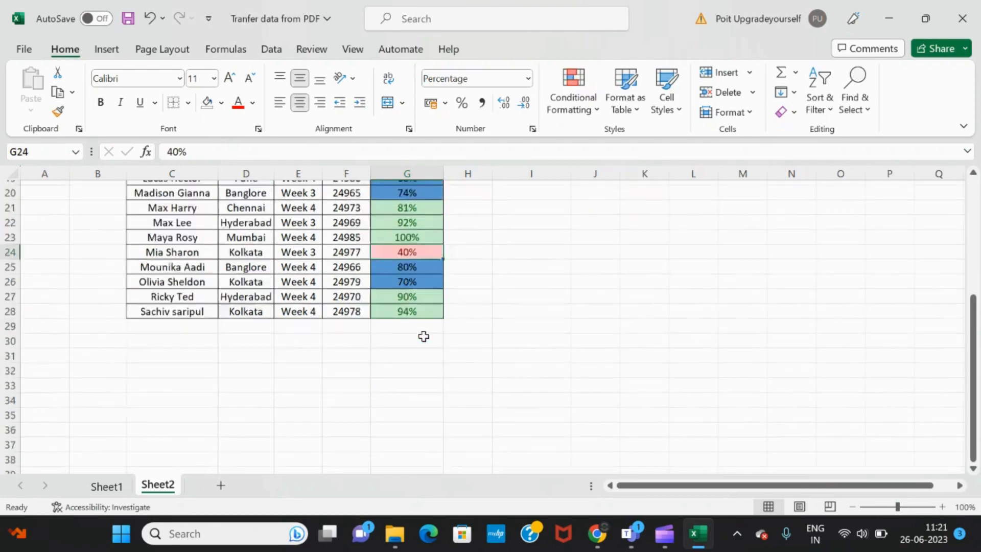
pyautogui.scroll(4, 424, 336)
pyautogui.scroll(4, 424, 337)
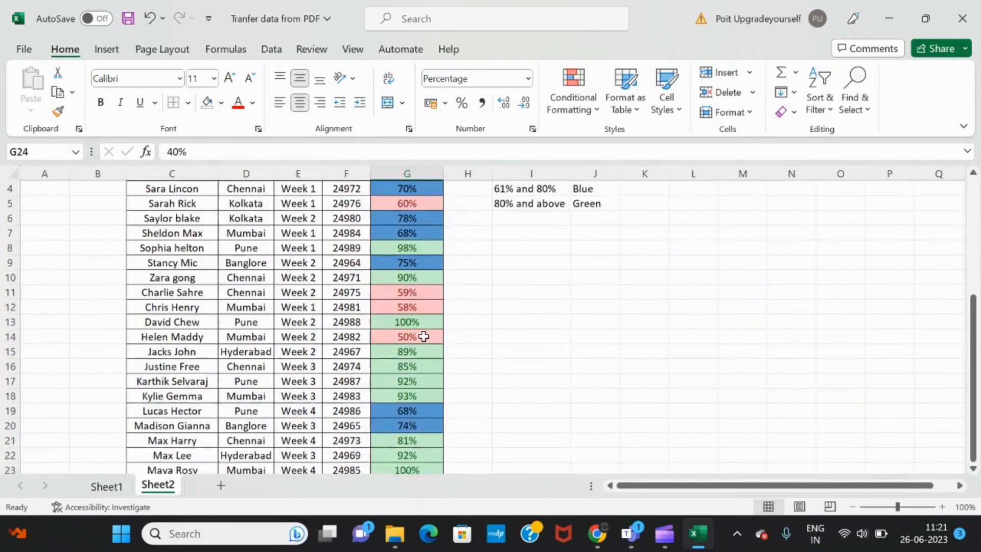
pyautogui.scroll(-1, 424, 336)
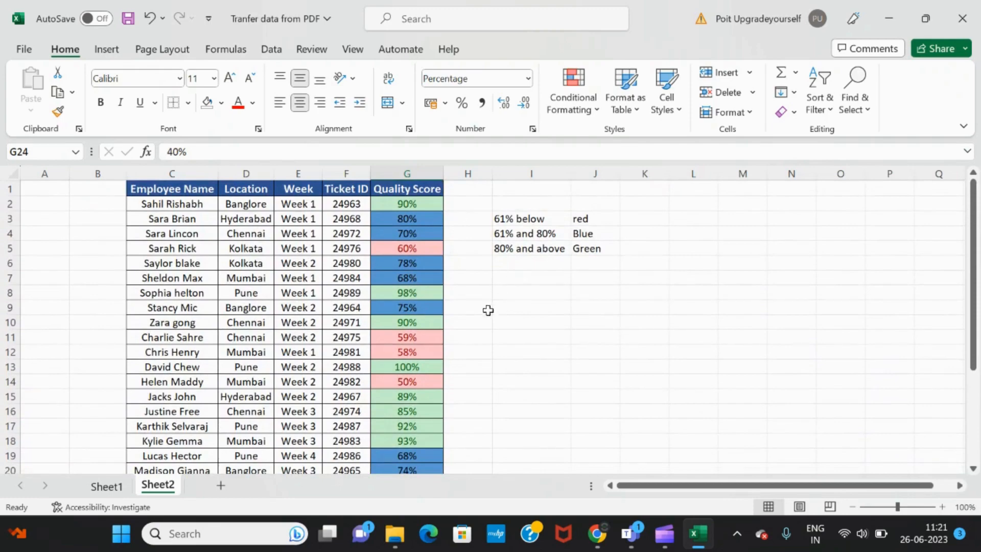
pyautogui.scroll(-4, 406, 335)
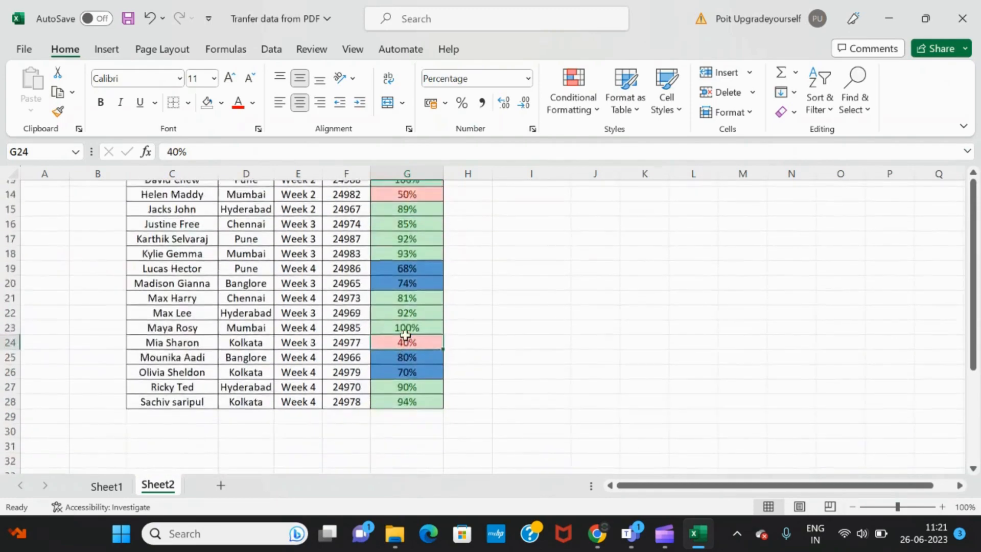
pyautogui.scroll(5, 405, 335)
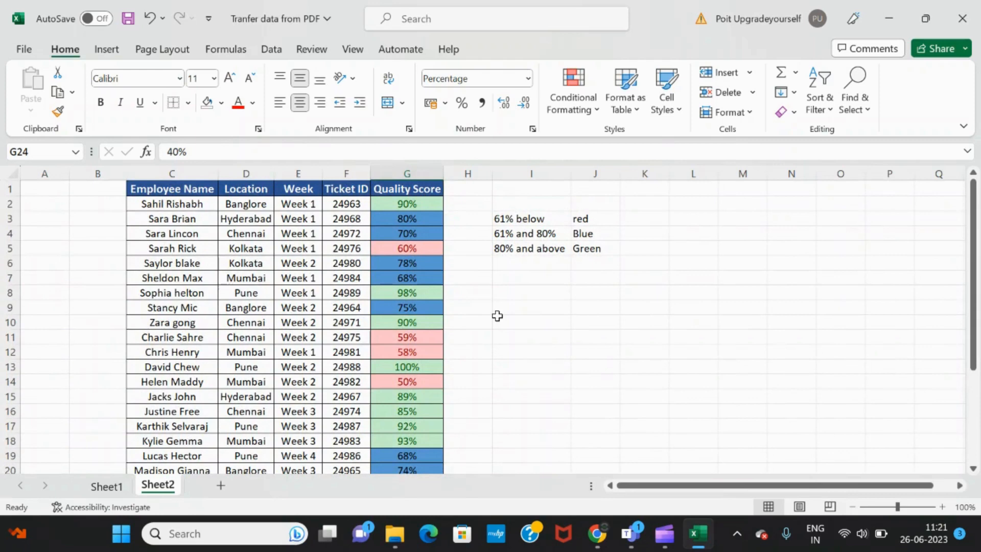
# Step: Change the Ticket ID in cell F7 to 24980 so that it duplicates the one in F6
pyautogui.click(345, 236)
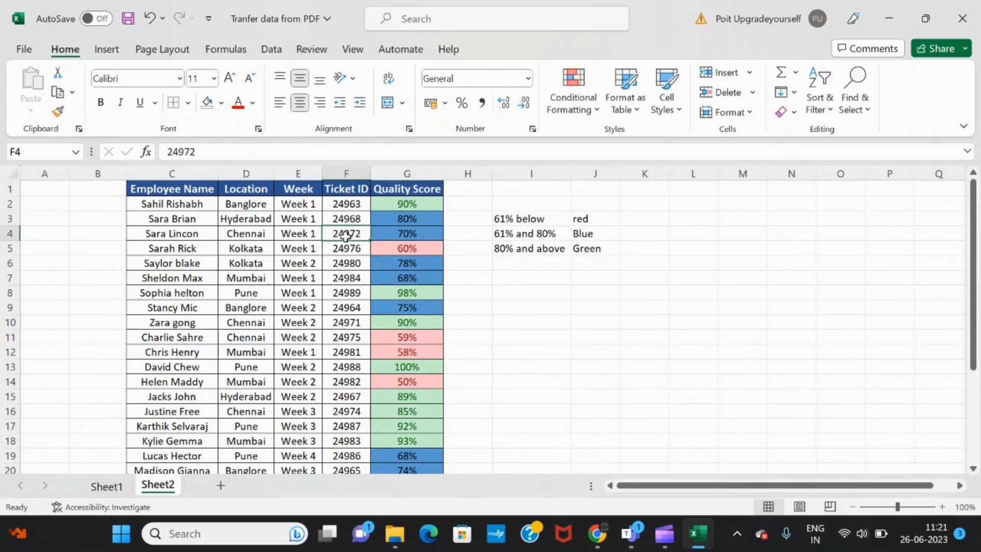
pyautogui.doubleClick(362, 278)
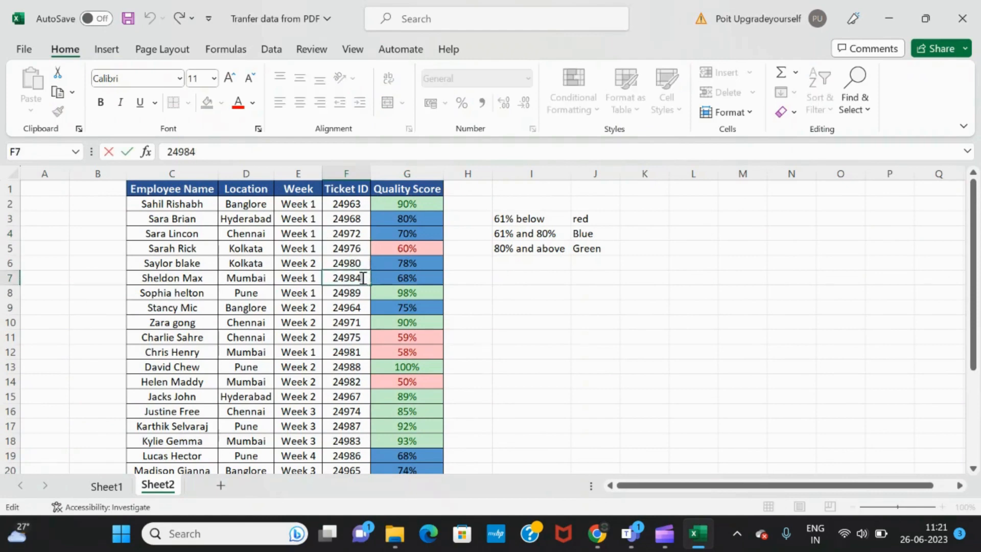
pyautogui.press('BackSpace')
pyautogui.write('0')
pyautogui.press('Return')
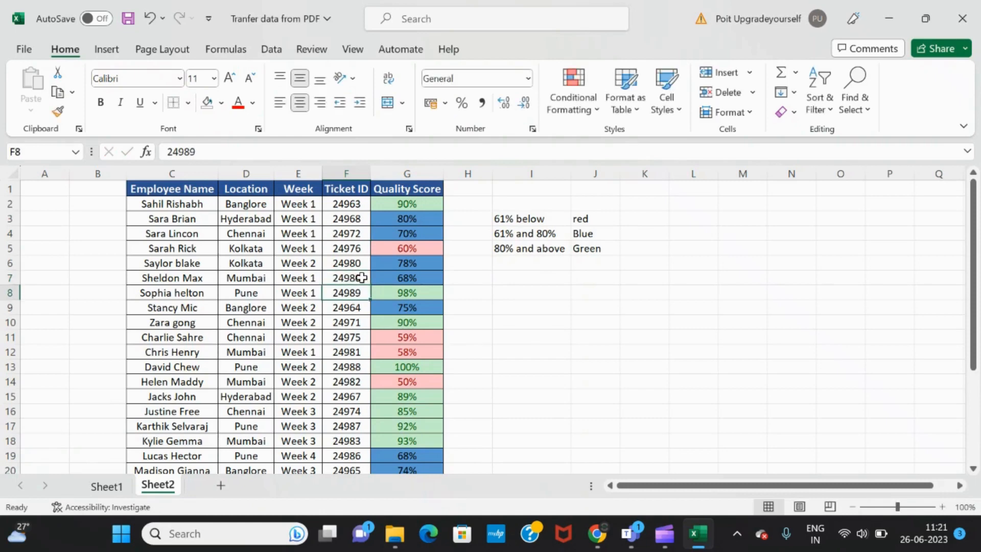
# Step: Highlight duplicate values in the whole Ticket ID column with a conditional formatting rule using Light Red Fill
pyautogui.scroll(-2, 325, 343)
pyautogui.scroll(-2, 325, 344)
pyautogui.scroll(5, 325, 343)
pyautogui.click(351, 169)
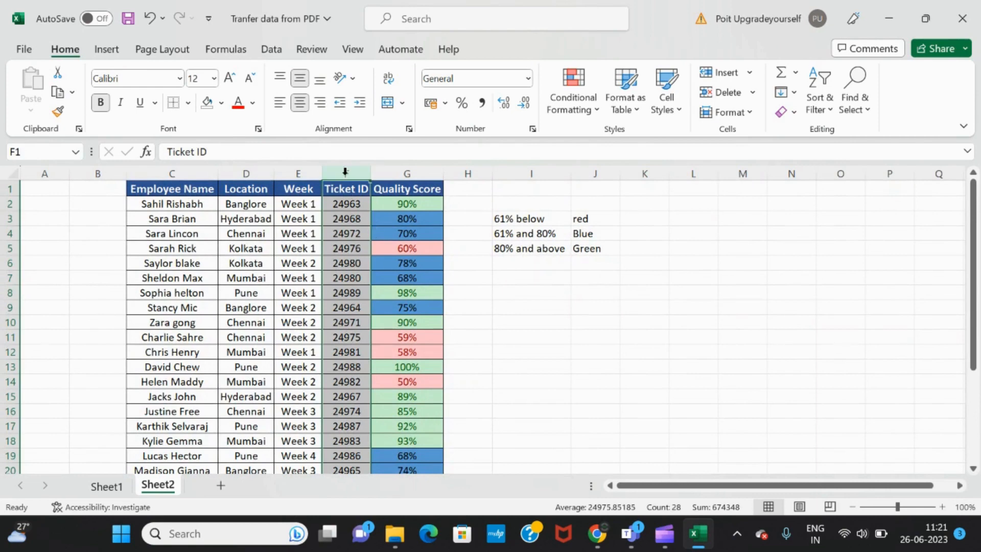
pyautogui.click(599, 115)
pyautogui.moveTo(639, 142)
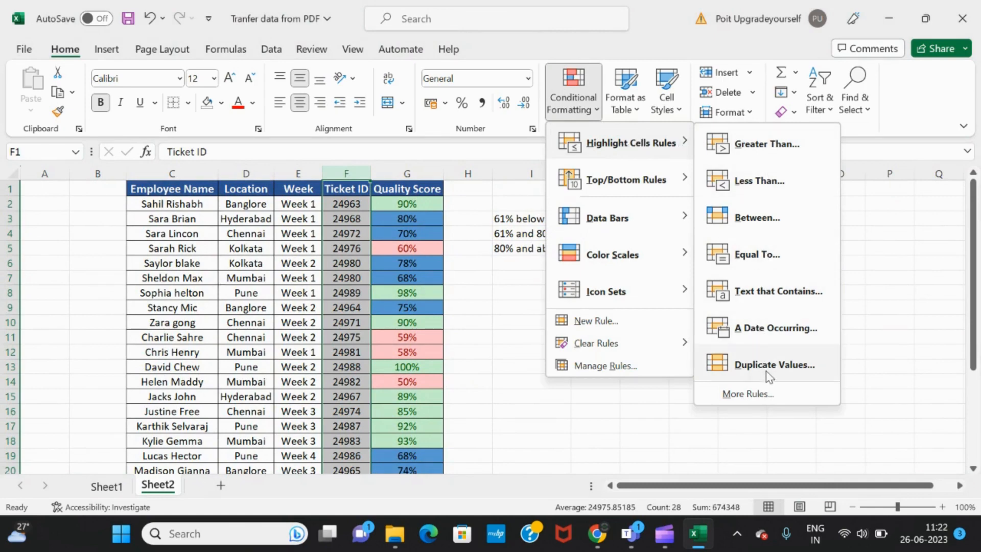
pyautogui.click(780, 366)
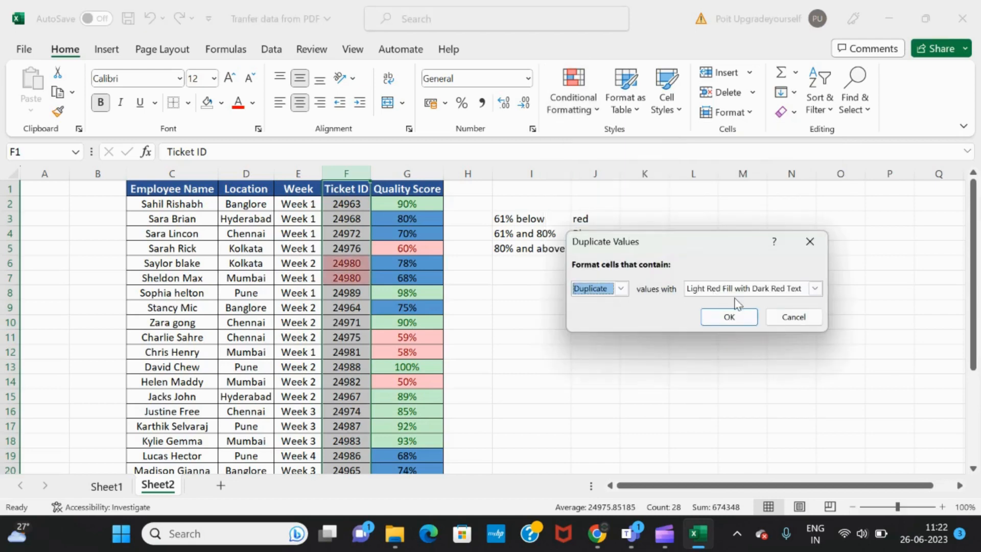
pyautogui.click(815, 289)
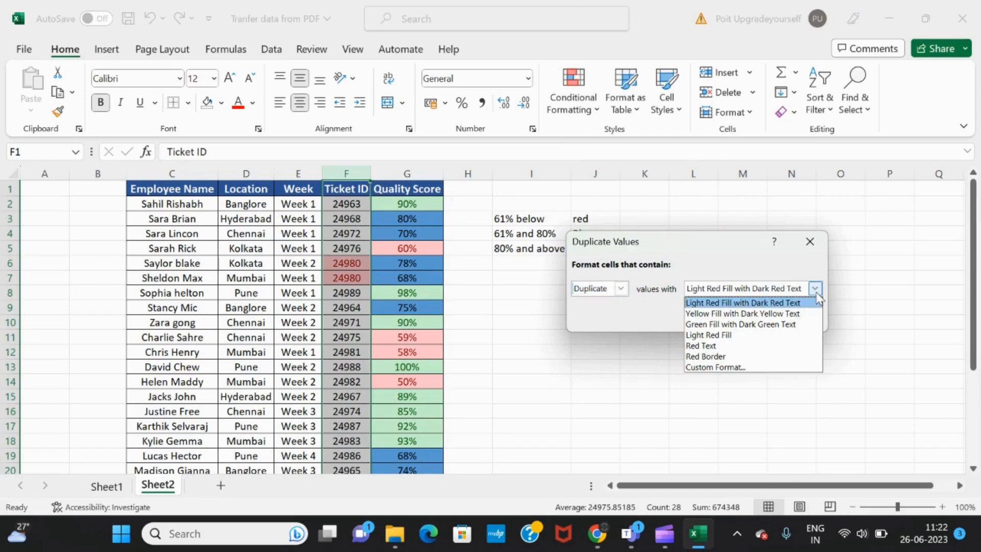
pyautogui.click(729, 335)
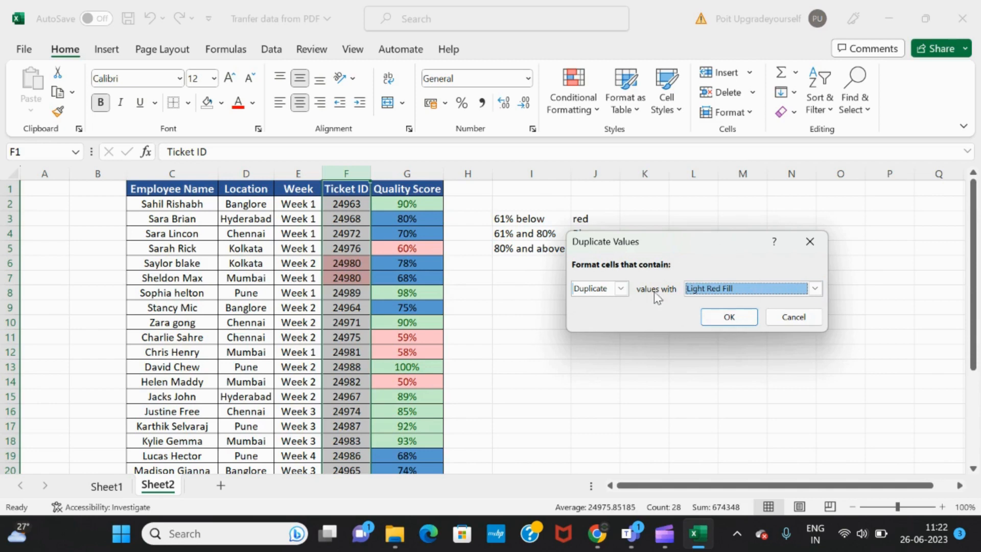
pyautogui.click(738, 318)
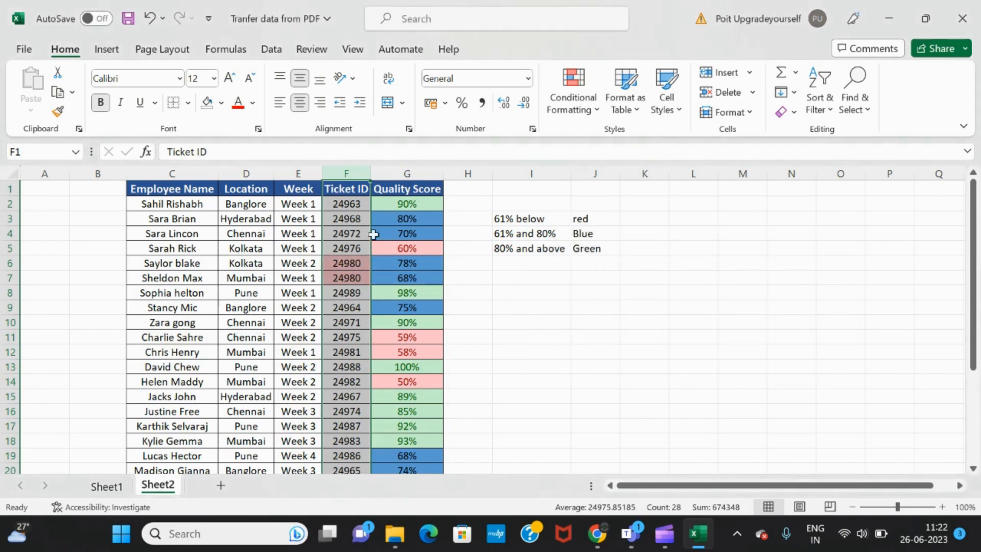
# Step: Examine the full Ticket ID column for cells highlighted as duplicates
pyautogui.scroll(-1, 338, 290)
pyautogui.scroll(-3, 340, 289)
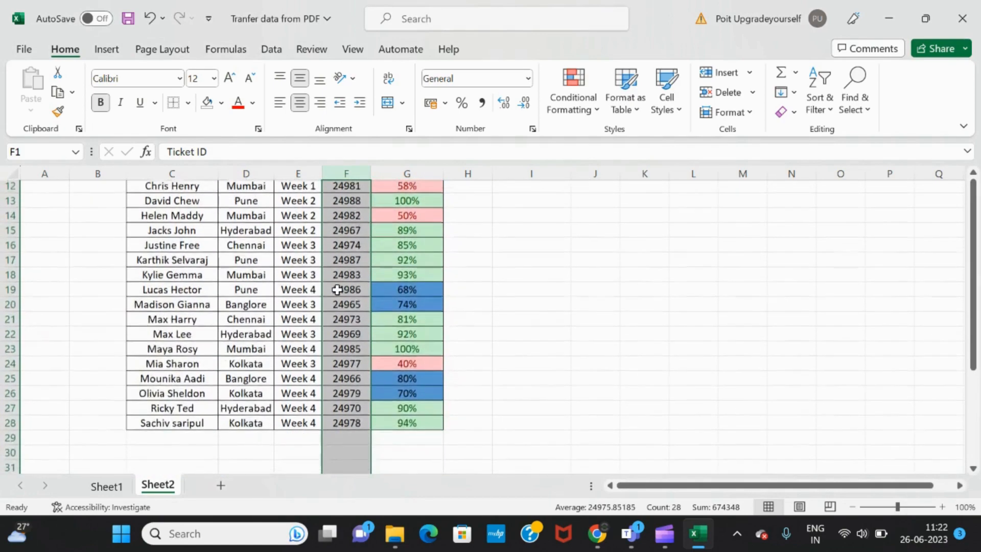
pyautogui.scroll(4, 343, 287)
pyautogui.click(351, 263)
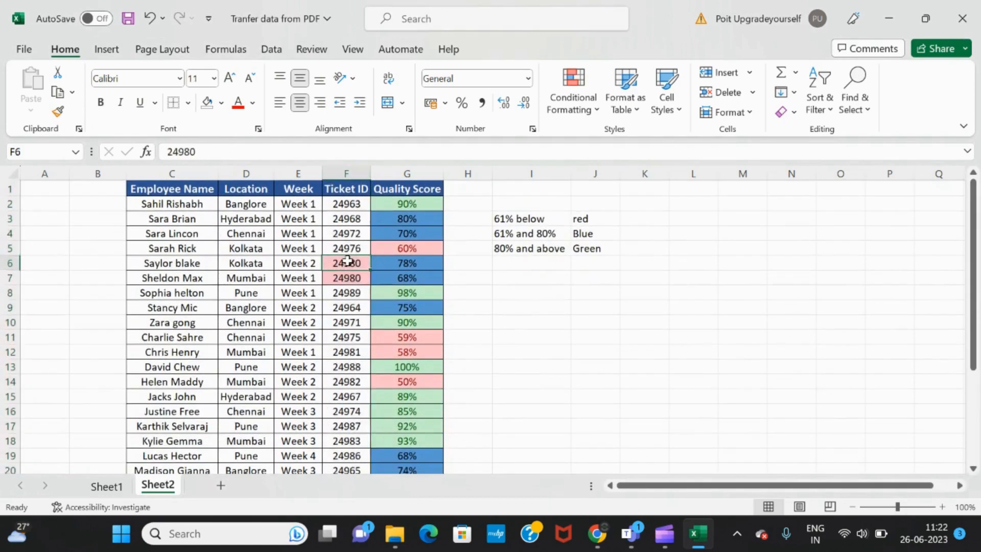
pyautogui.click(347, 410)
pyautogui.scroll(-2, 364, 403)
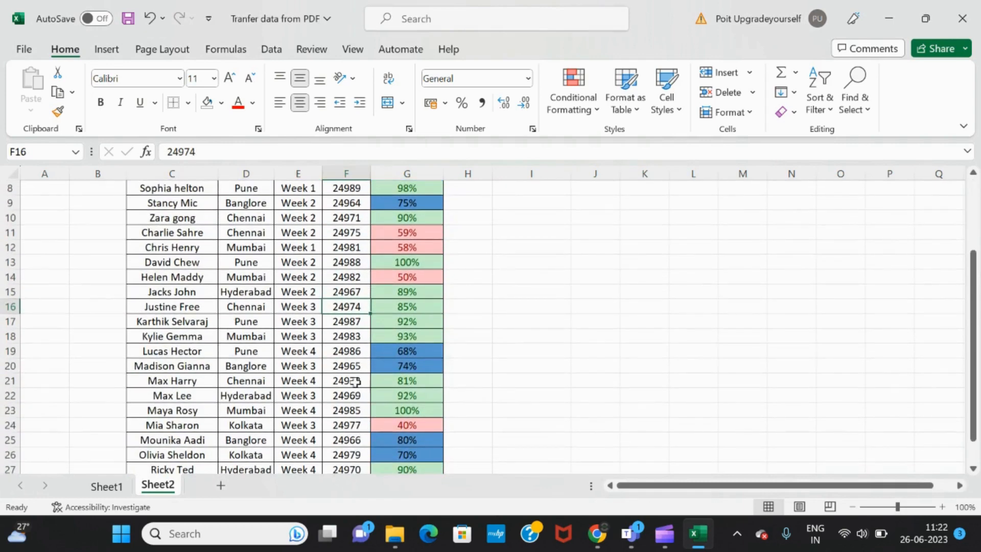
pyautogui.scroll(-3, 358, 381)
pyautogui.scroll(6, 355, 382)
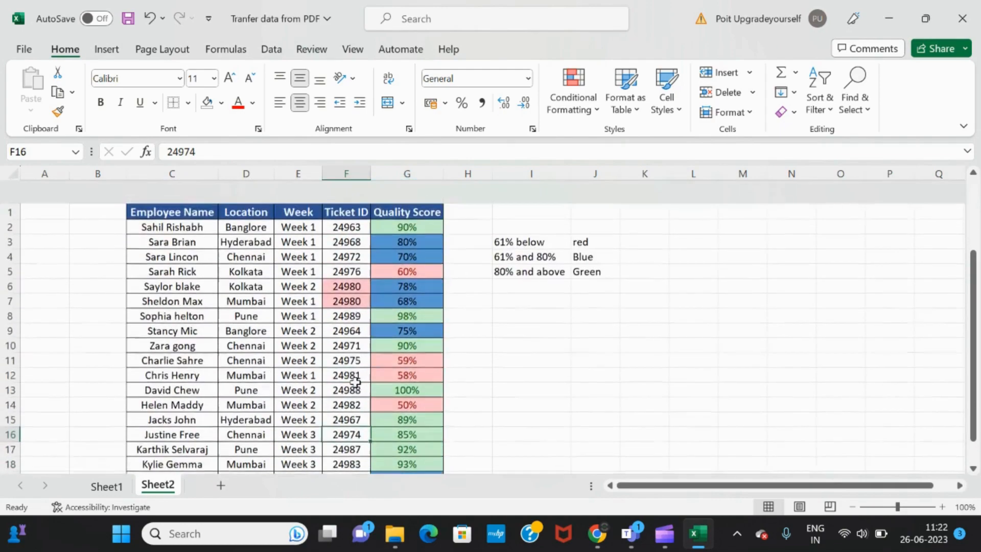
pyautogui.scroll(-1, 355, 382)
pyautogui.scroll(-1, 355, 382)
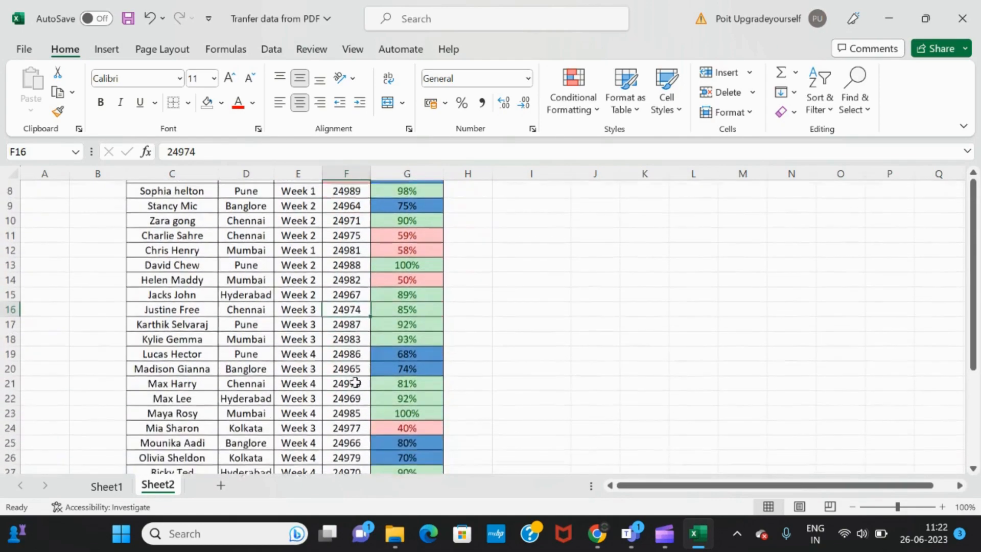
pyautogui.scroll(-2, 356, 382)
pyautogui.scroll(-1, 355, 383)
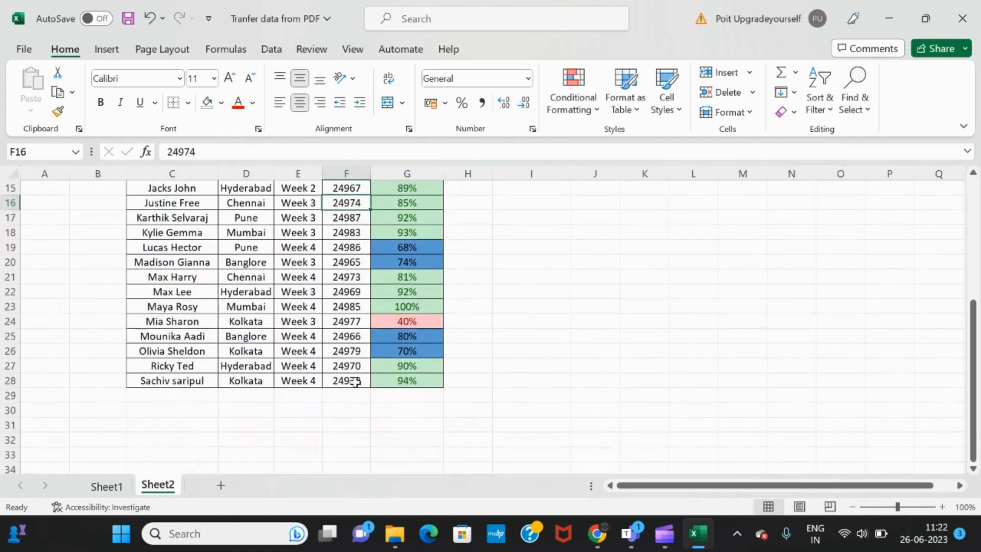
# Step: Test the duplicate rule by changing the Ticket ID in cell F25 to 24977, matching the one in F24
pyautogui.doubleClick(363, 336)
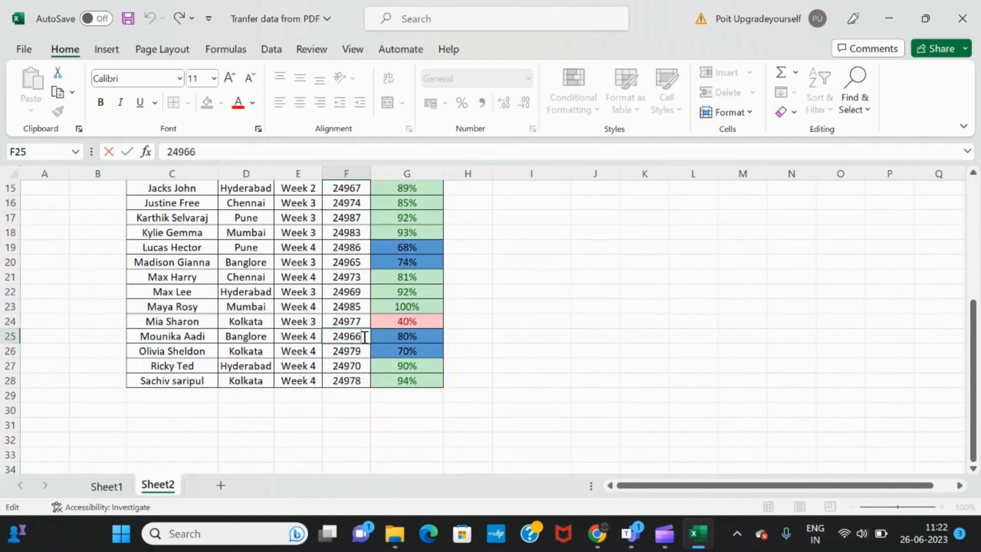
pyautogui.press('BackSpace')
pyautogui.write('77')
pyautogui.press('Return')
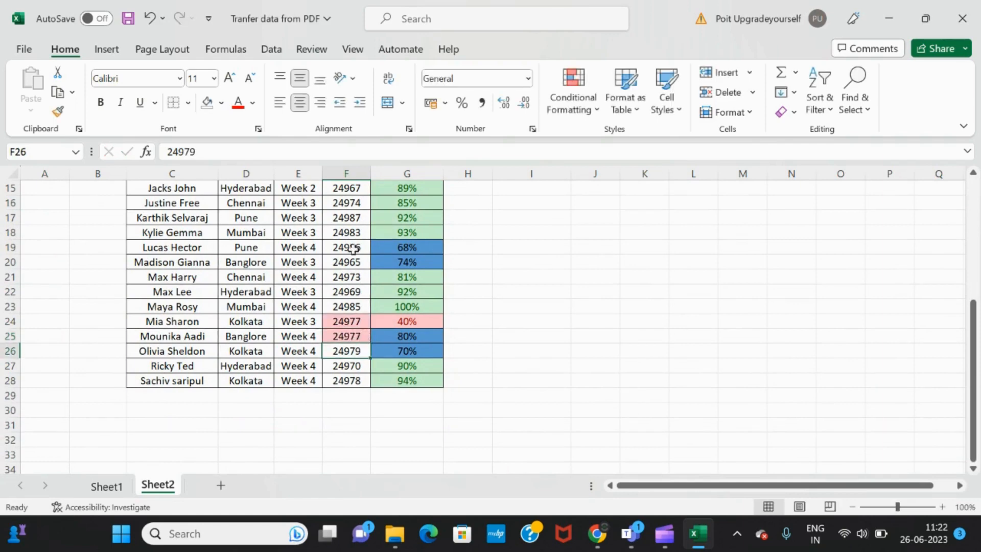
pyautogui.scroll(-2, 322, 361)
pyautogui.scroll(4, 322, 361)
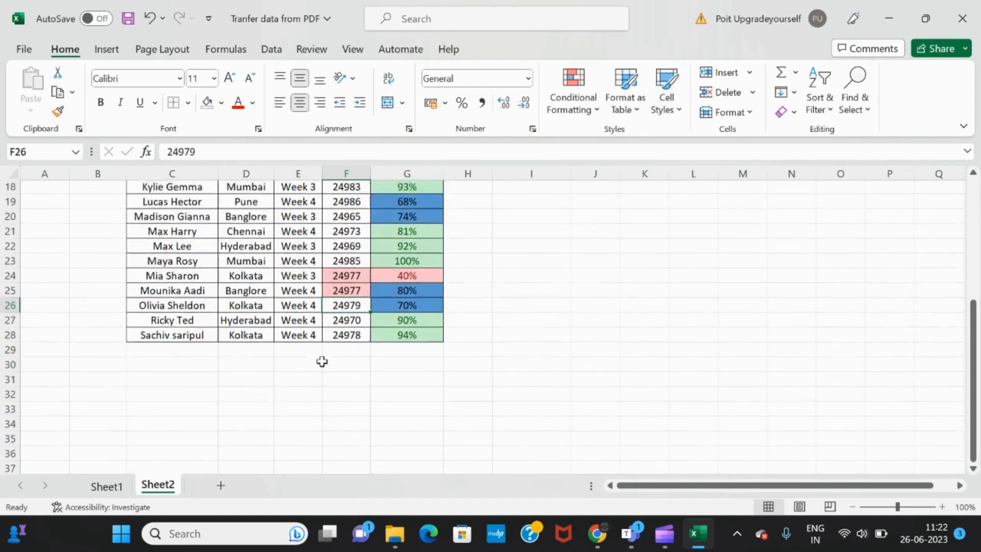
pyautogui.scroll(3, 322, 361)
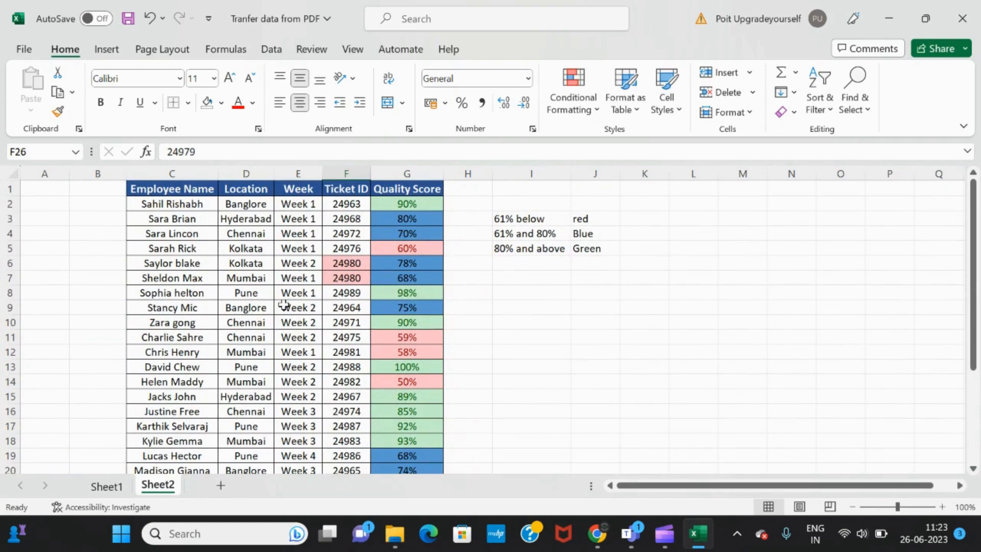
# Step: Review the available Highlight Cells Rules with the Quality Score values in G2:G28 selected, without applying any
pyautogui.scroll(-4, 284, 305)
pyautogui.scroll(4, 284, 304)
pyautogui.click(419, 205)
pyautogui.hotkey('ctrl', 'shift', 'Down')
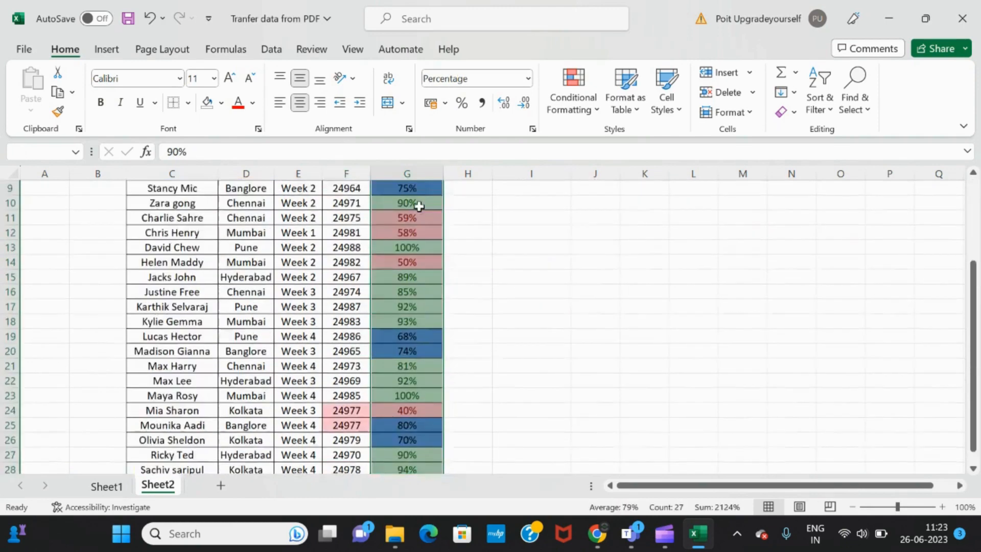
pyautogui.click(597, 111)
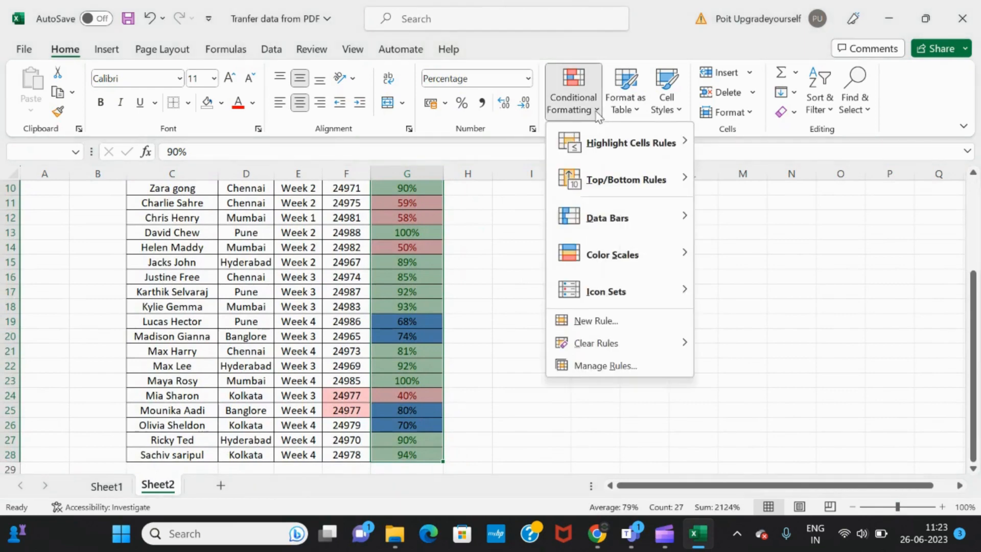
pyautogui.moveTo(616, 146)
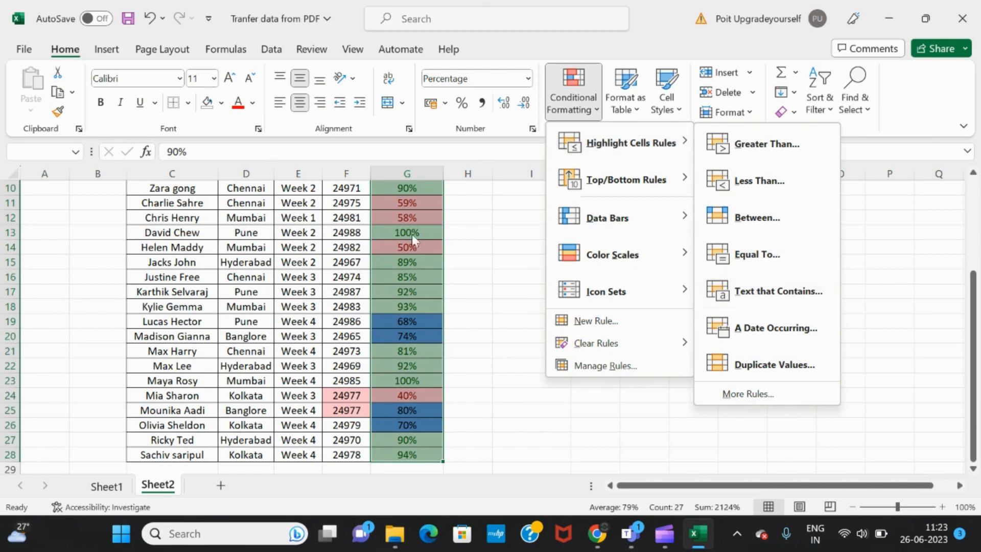
pyautogui.click(355, 249)
# Step: Highlight Week values in E2:E28 containing the text "Week 1" using a Text that Contains rule with a custom yellow fill
pyautogui.scroll(3, 354, 248)
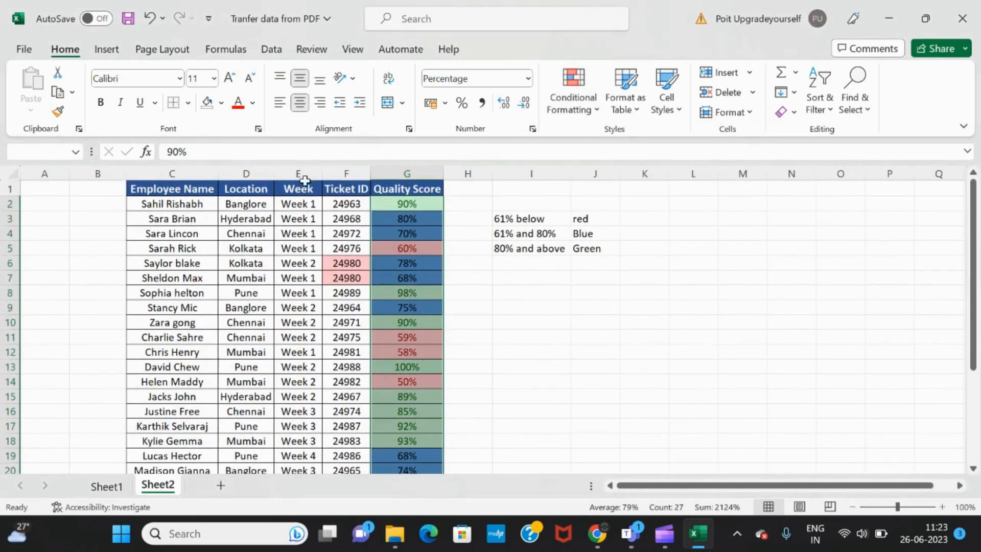
pyautogui.click(301, 204)
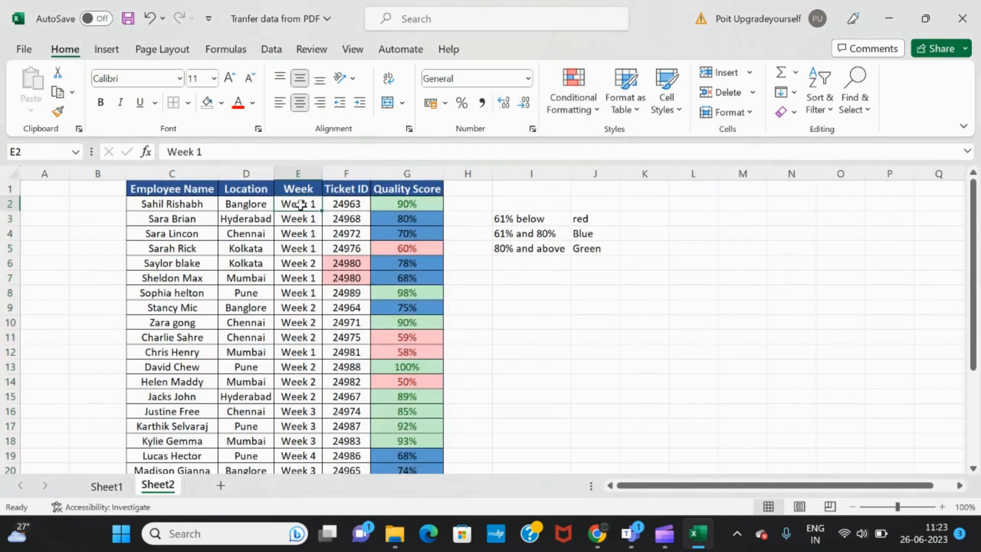
pyautogui.hotkey('ctrl', 'shift', 'Down')
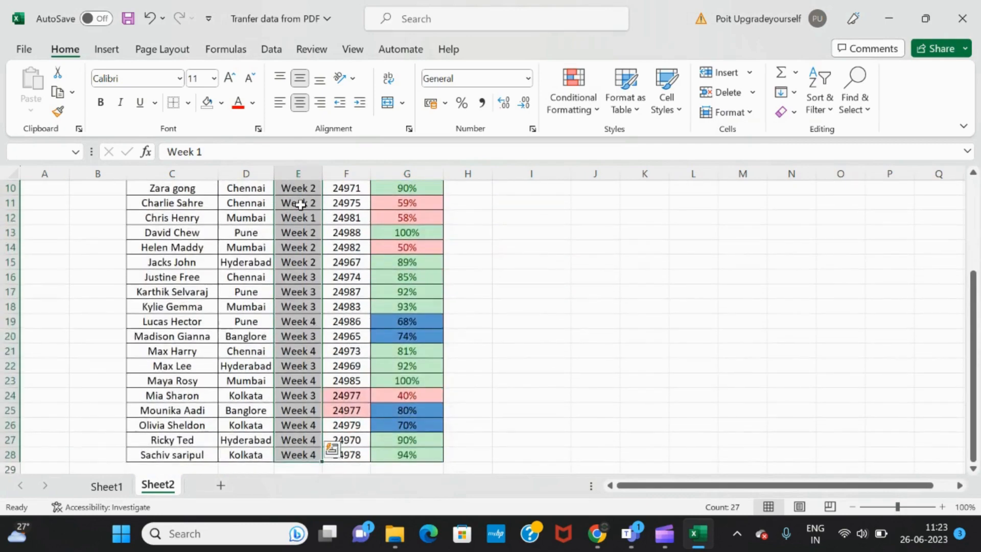
pyautogui.scroll(3, 300, 204)
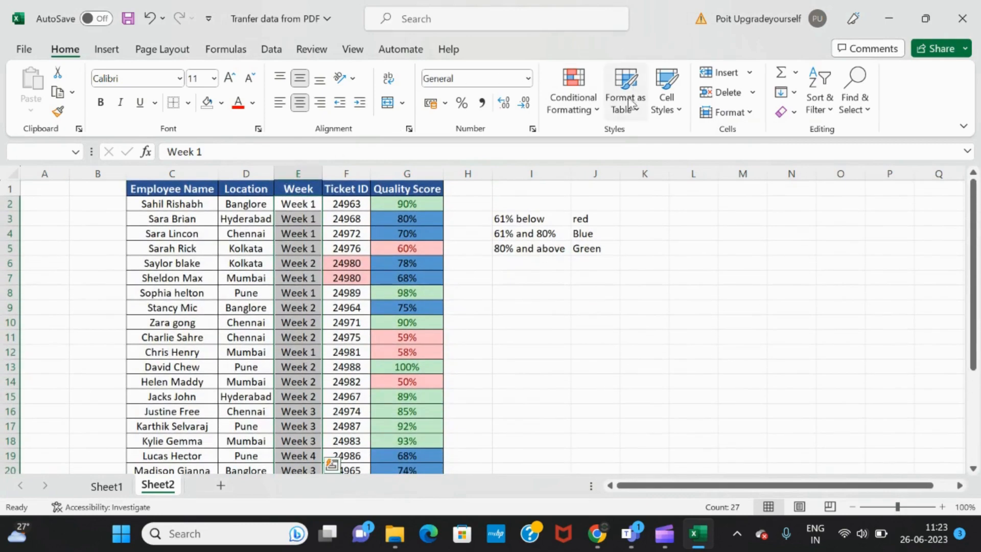
pyautogui.click(596, 111)
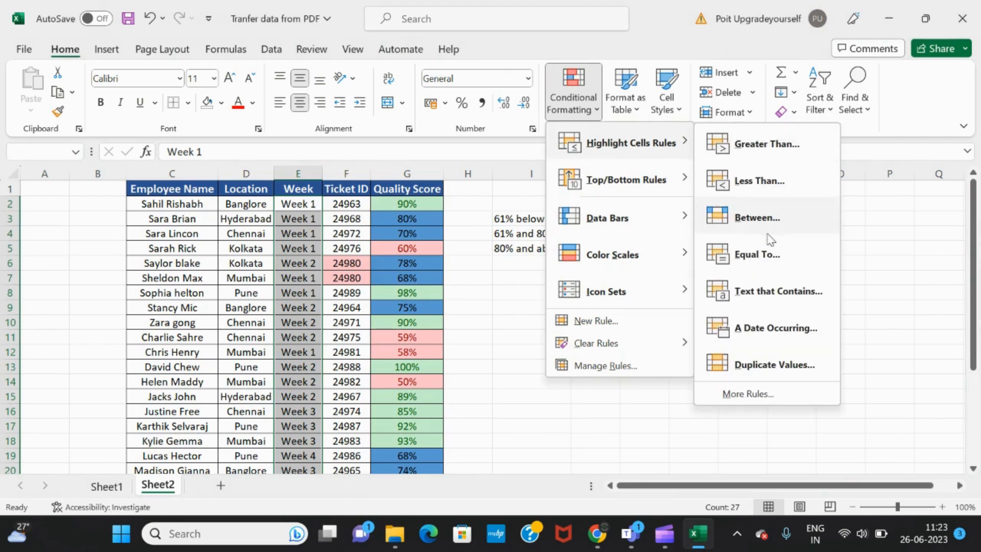
pyautogui.click(763, 292)
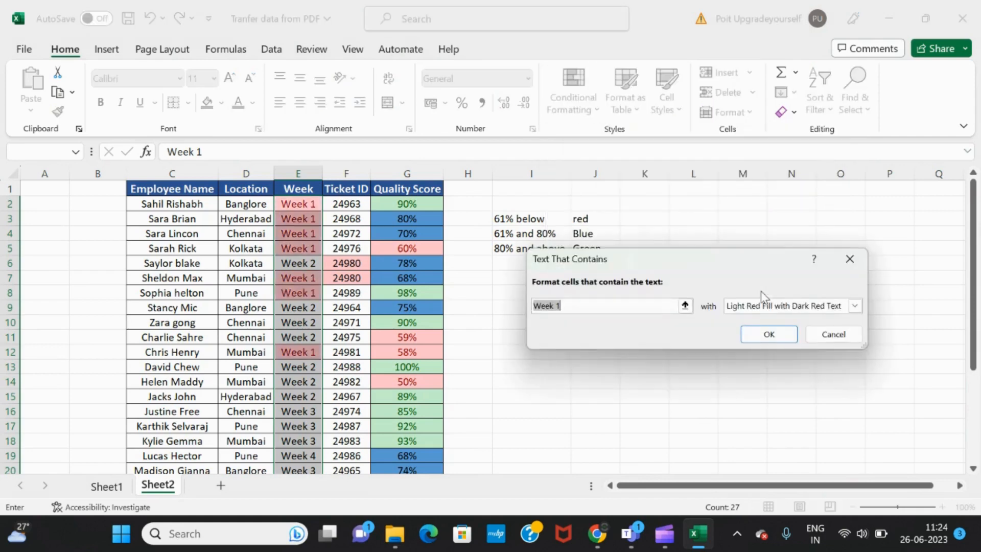
pyautogui.click(583, 307)
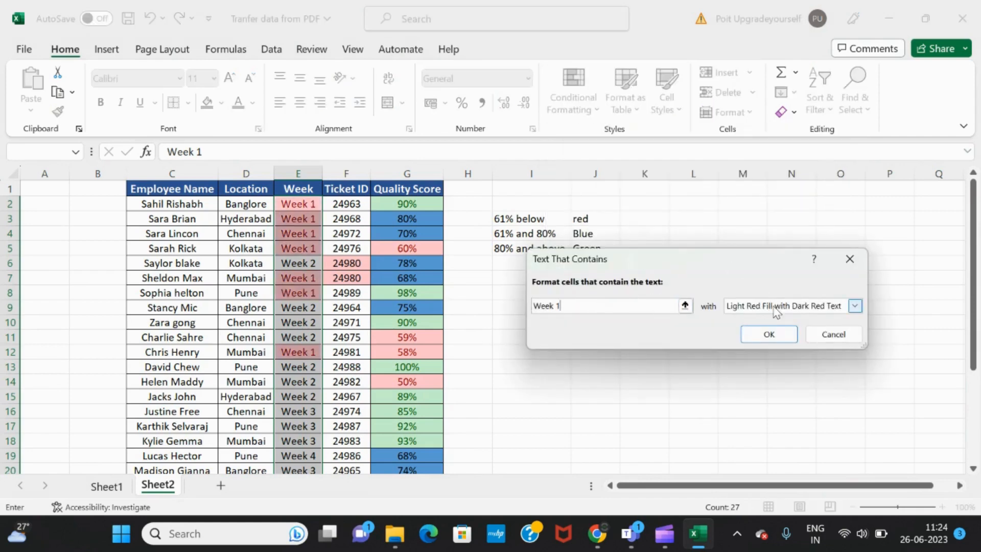
pyautogui.click(854, 307)
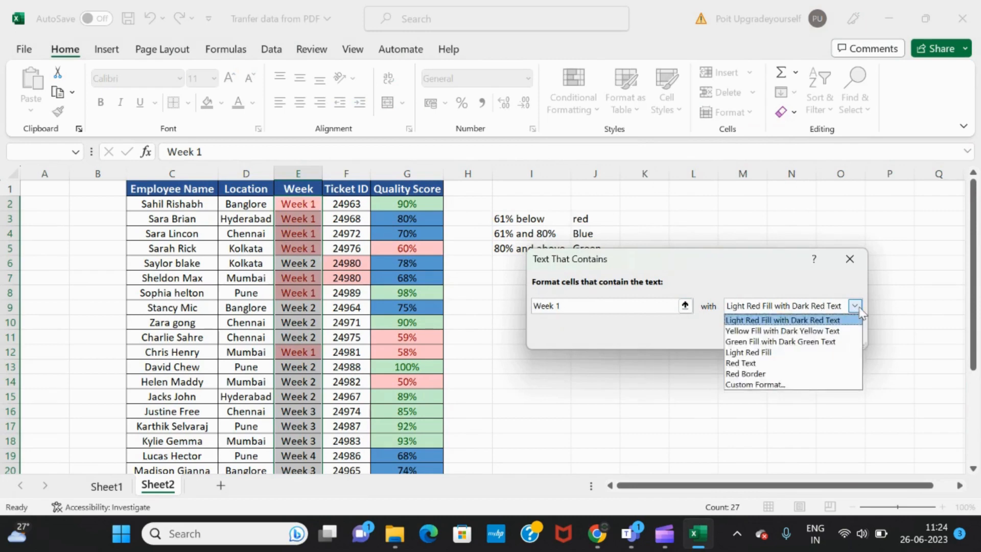
pyautogui.click(761, 383)
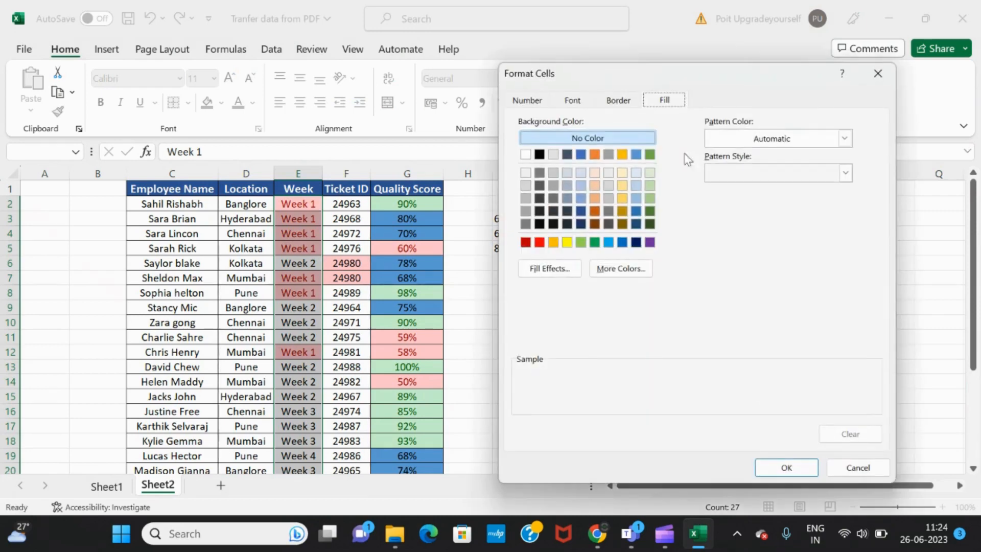
pyautogui.click(567, 242)
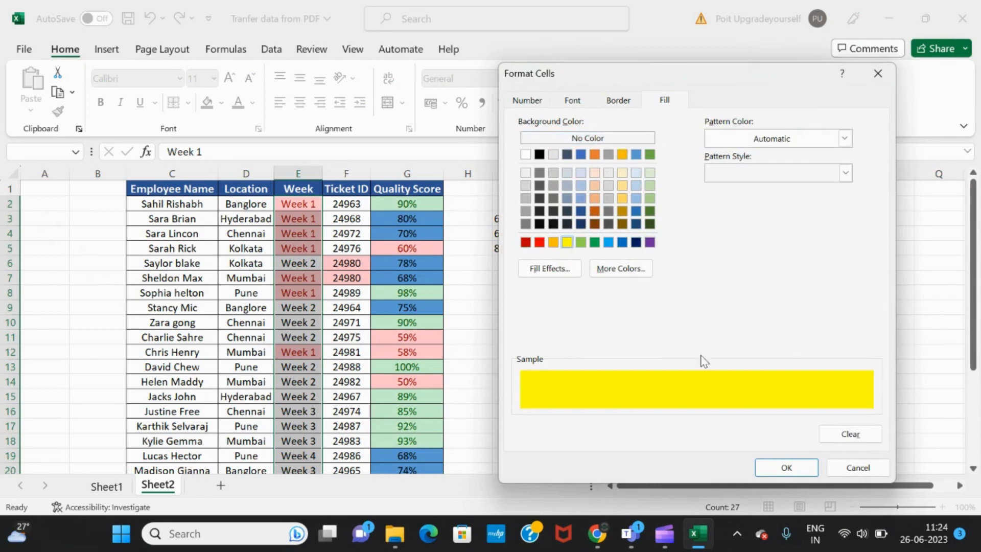
pyautogui.click(809, 466)
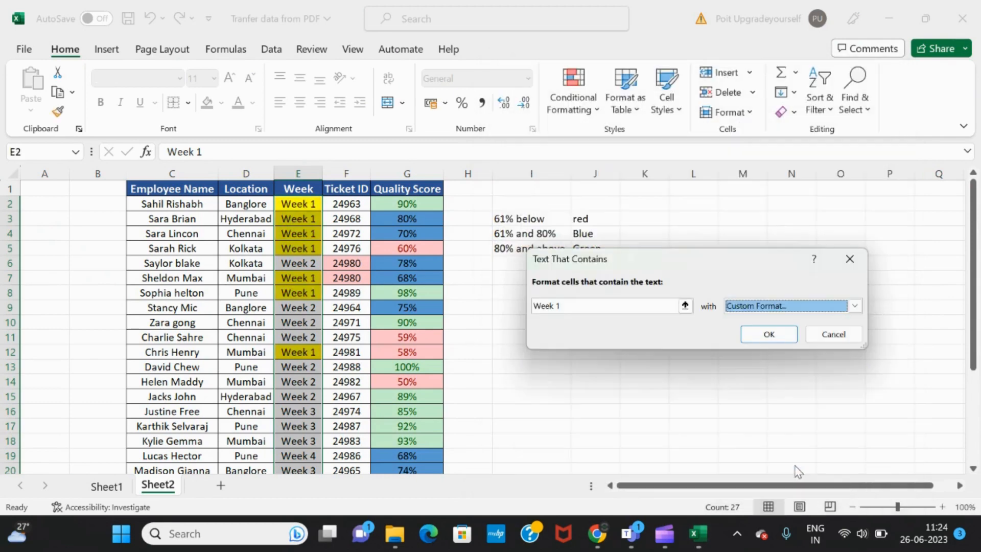
pyautogui.click(781, 339)
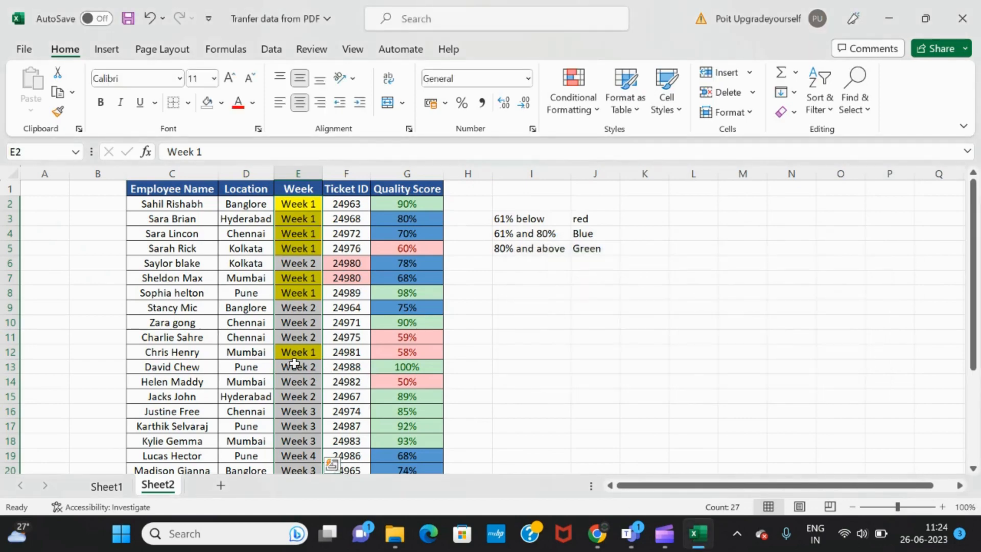
# Step: Test the Week 1 rule by changing the week in cell E21 to Week 1
pyautogui.scroll(-5, 297, 357)
pyautogui.scroll(4, 295, 362)
pyautogui.scroll(1, 294, 363)
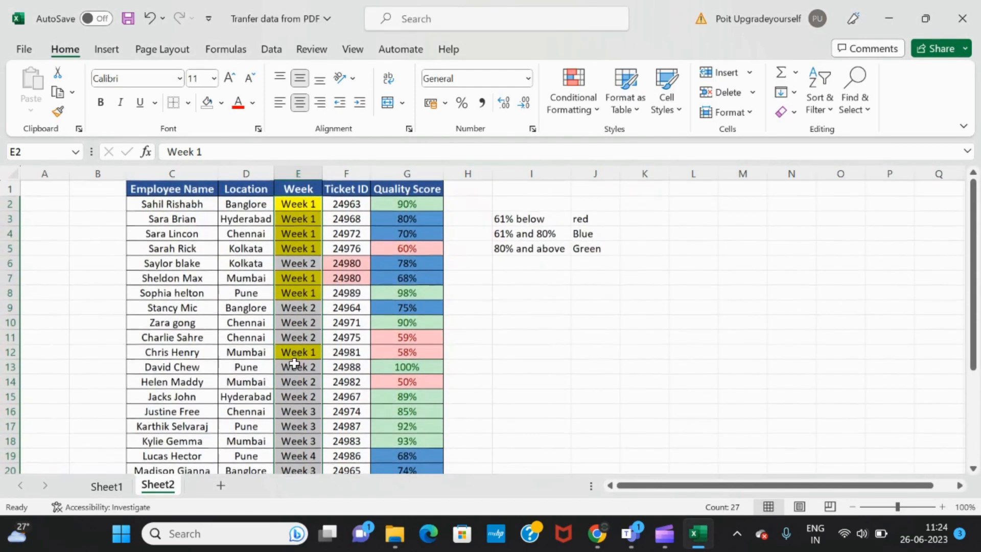
pyautogui.click(298, 190)
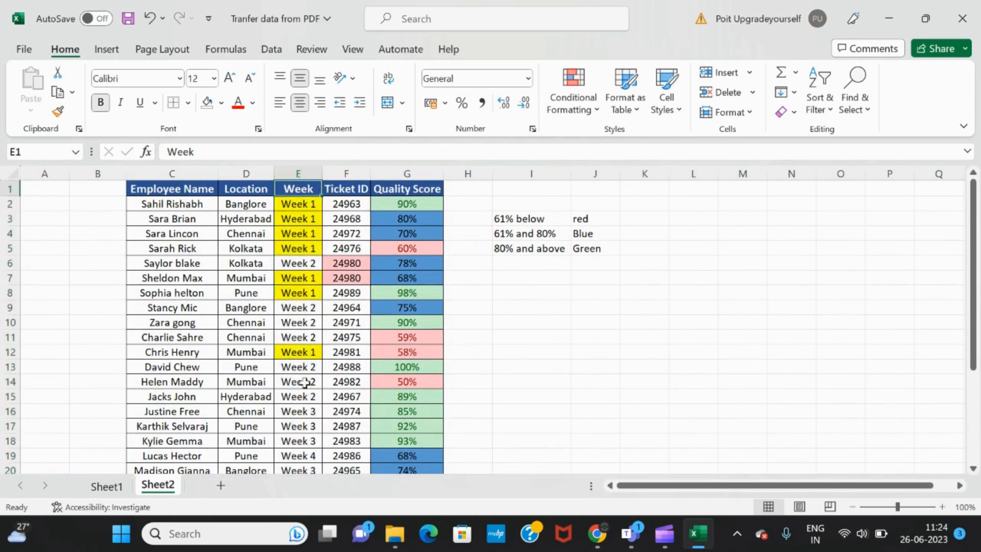
pyautogui.scroll(-4, 307, 337)
pyautogui.click(317, 311)
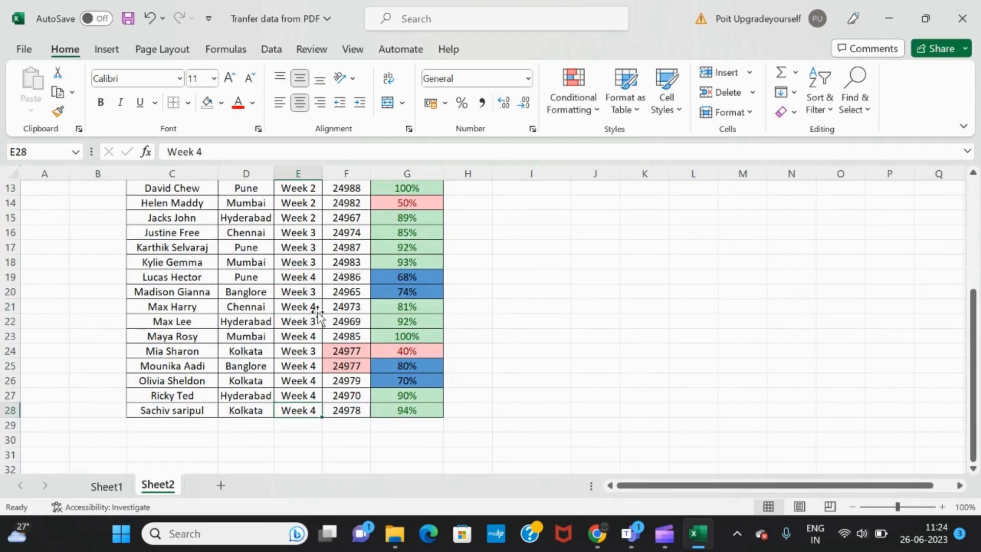
pyautogui.doubleClick(317, 307)
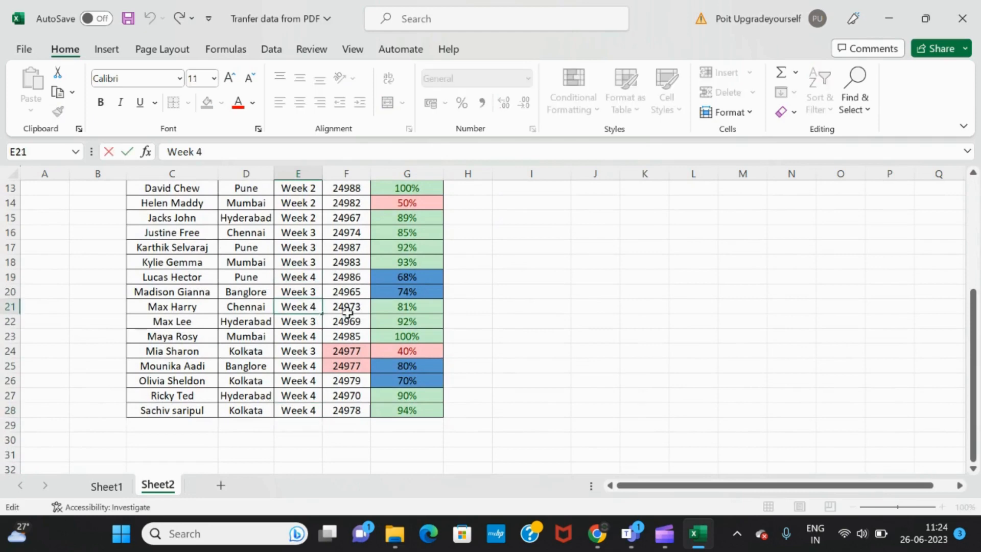
pyautogui.press('BackSpace')
pyautogui.write('1')
pyautogui.press('Return')
pyautogui.scroll(-2, 347, 313)
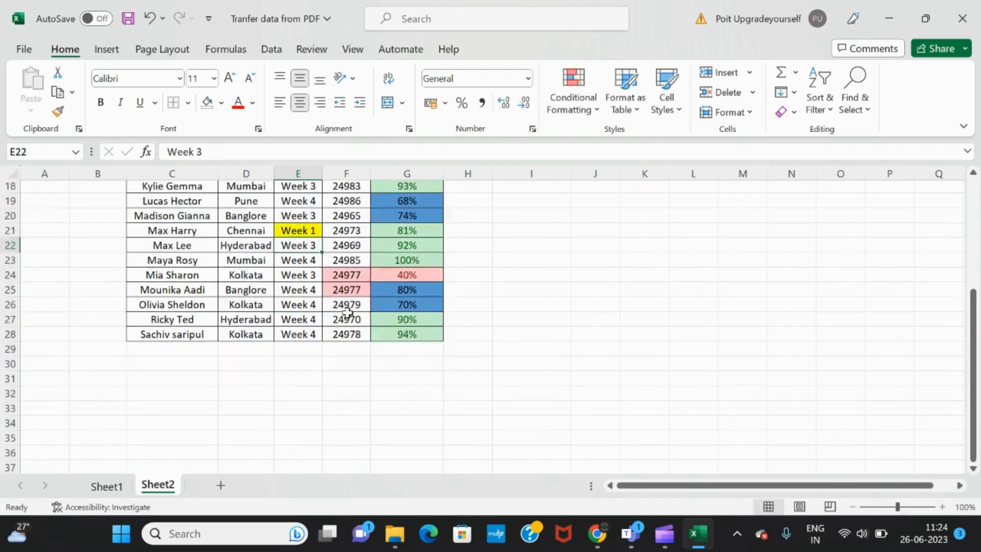
# Step: Test the Week 1 rule in reverse by changing the week in cell E7 to Week 2
pyautogui.scroll(6, 347, 311)
pyautogui.click(310, 281)
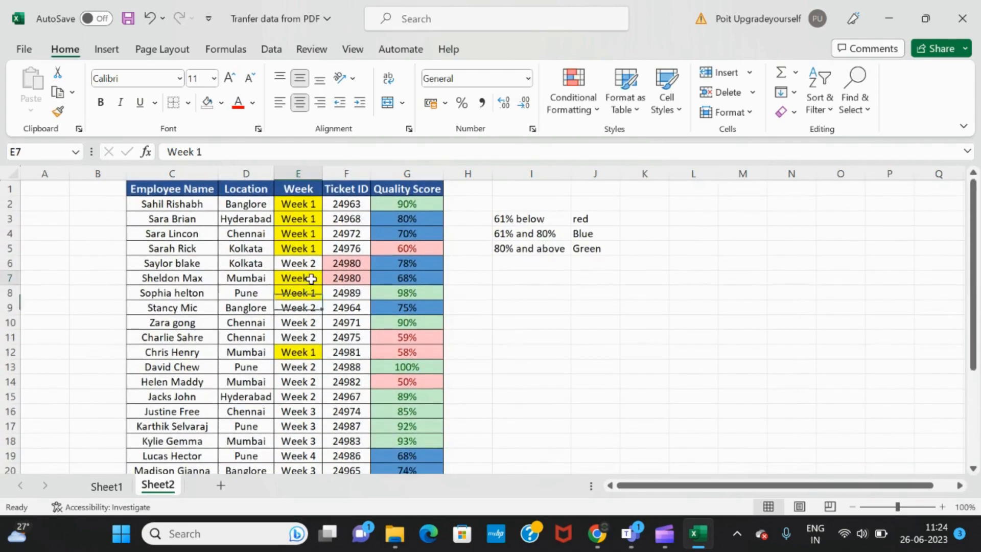
pyautogui.doubleClick(313, 280)
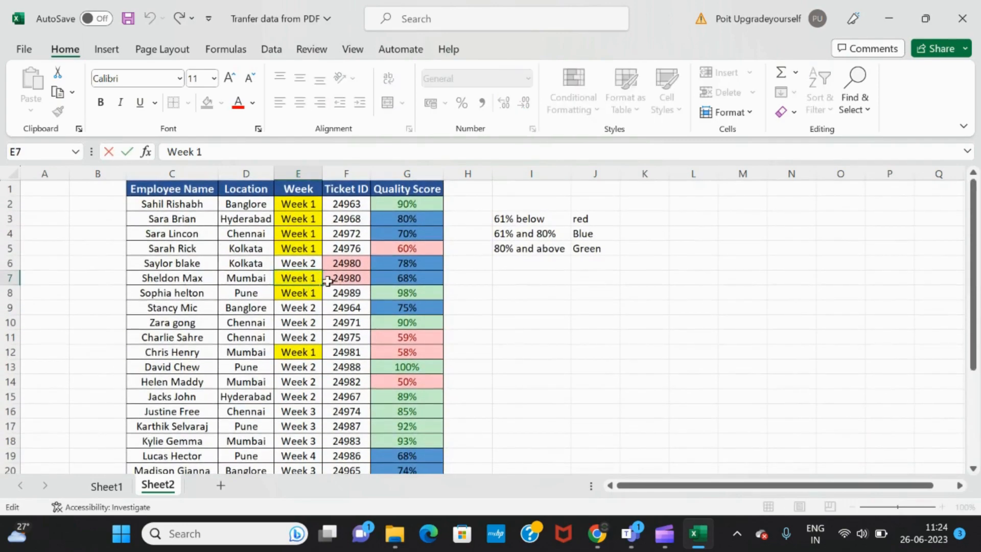
pyautogui.press('BackSpace')
pyautogui.write('2')
pyautogui.press('Return')
pyautogui.scroll(-5, 328, 281)
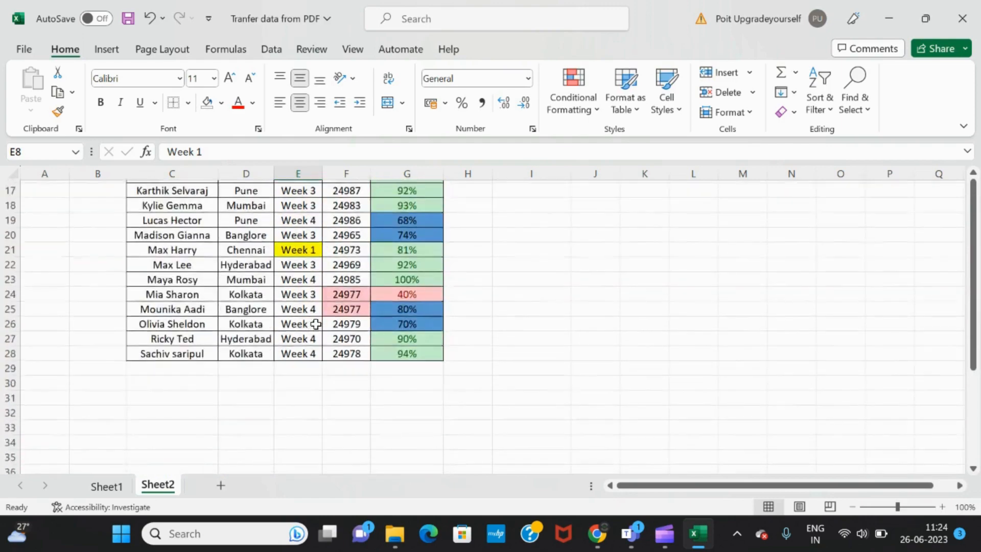
# Step: Highlight Week values in E2:E28 containing the text "Week 2" using a Text that Contains rule with a custom medium blue fill
pyautogui.scroll(5, 322, 276)
pyautogui.click(300, 202)
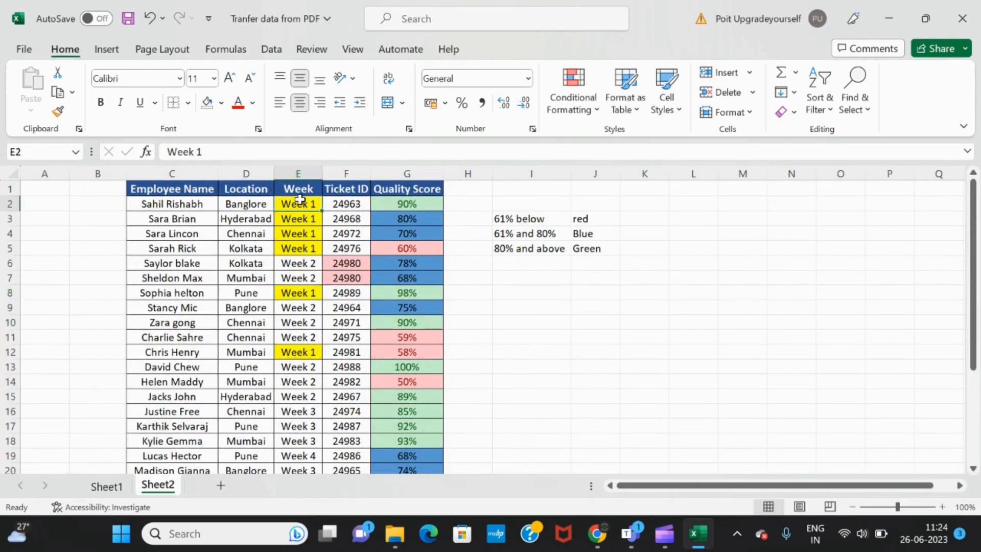
pyautogui.hotkey('ctrl', 'shift', 'Down')
pyautogui.scroll(5, 300, 200)
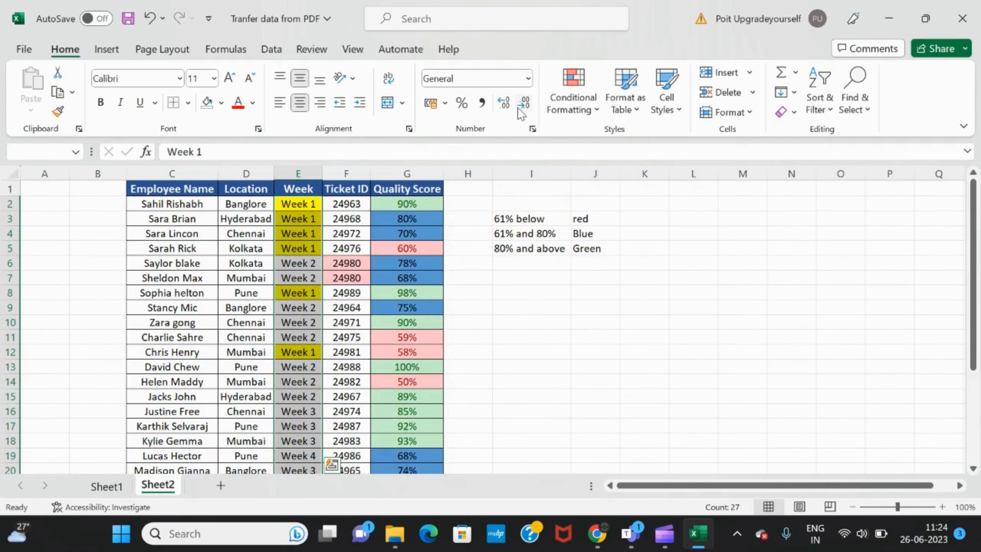
pyautogui.click(600, 114)
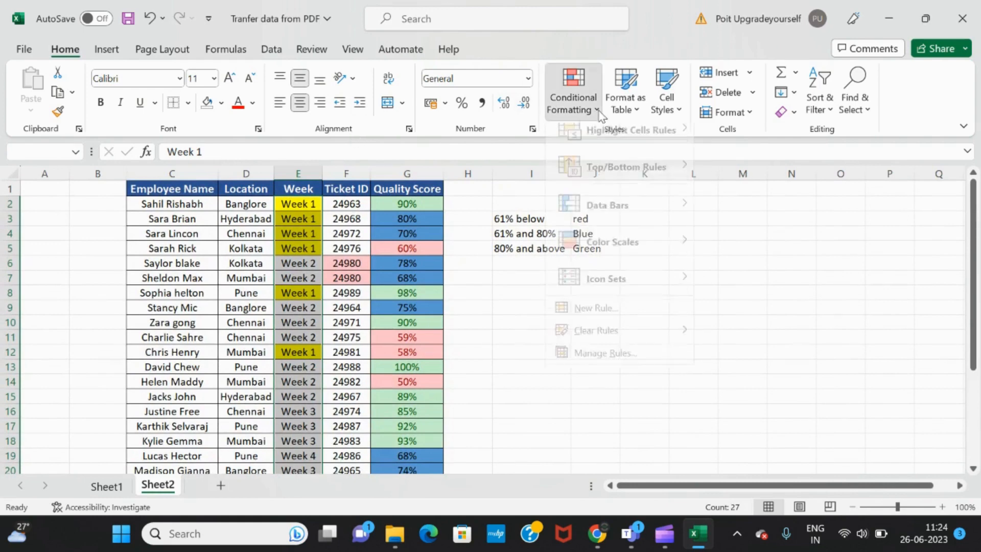
pyautogui.moveTo(667, 148)
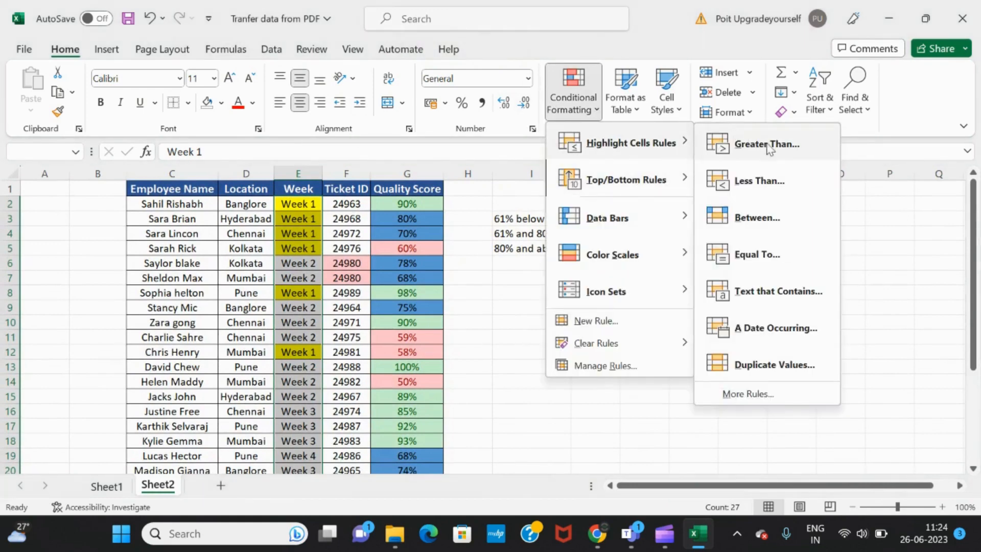
pyautogui.click(766, 291)
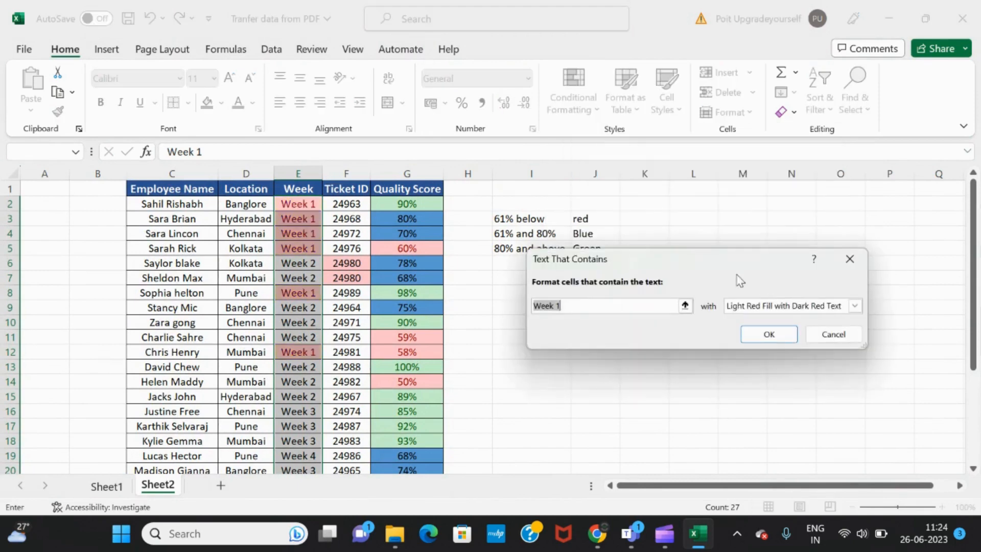
pyautogui.click(575, 306)
pyautogui.press('BackSpace')
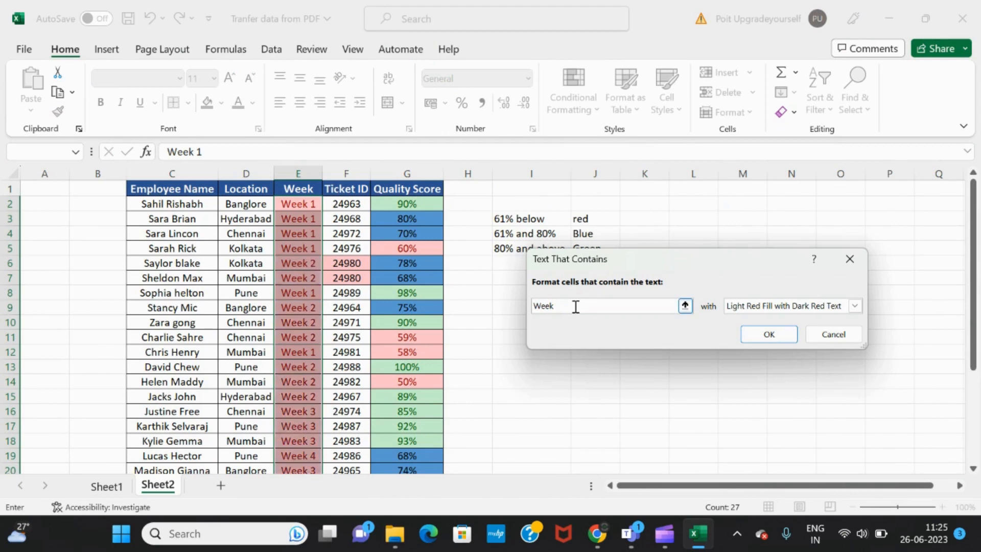
pyautogui.write('2')
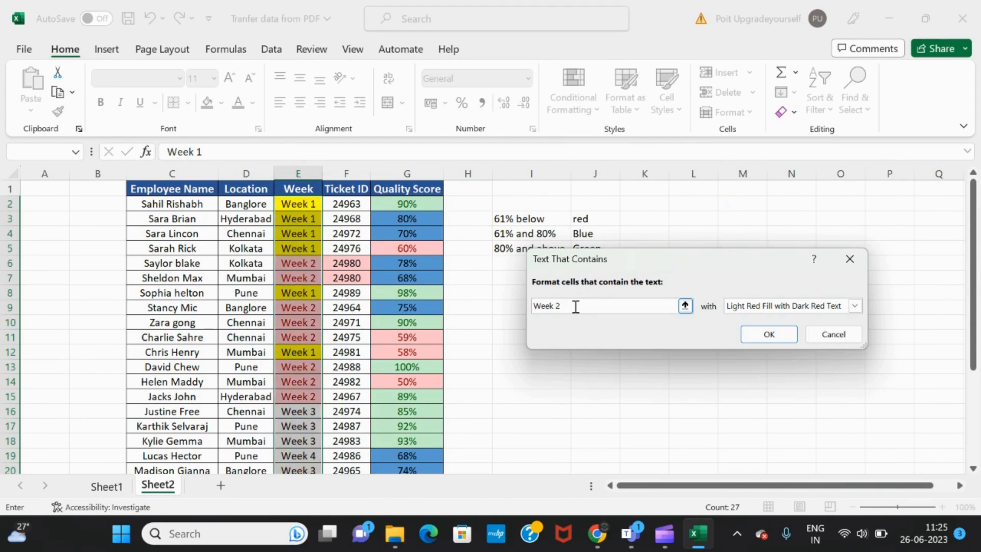
pyautogui.click(854, 306)
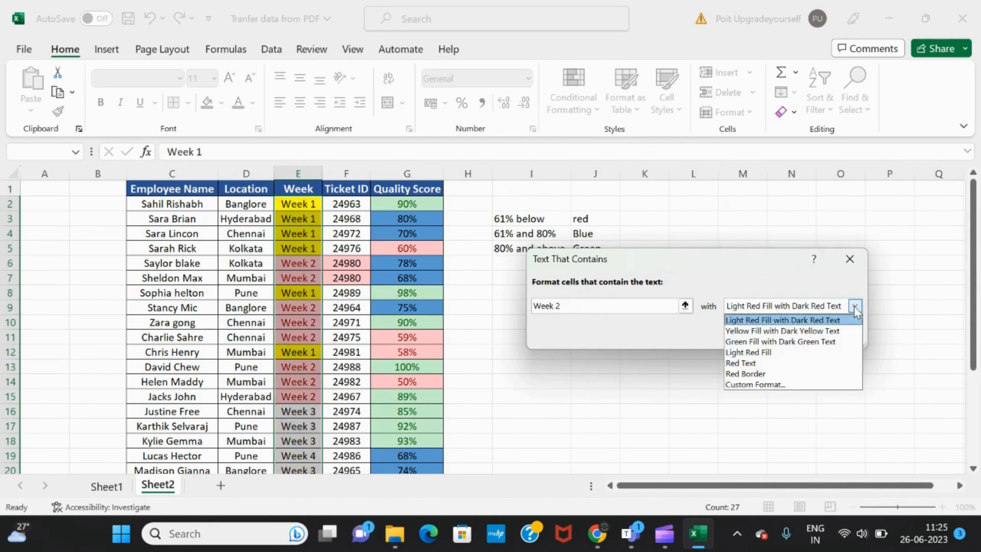
pyautogui.click(770, 384)
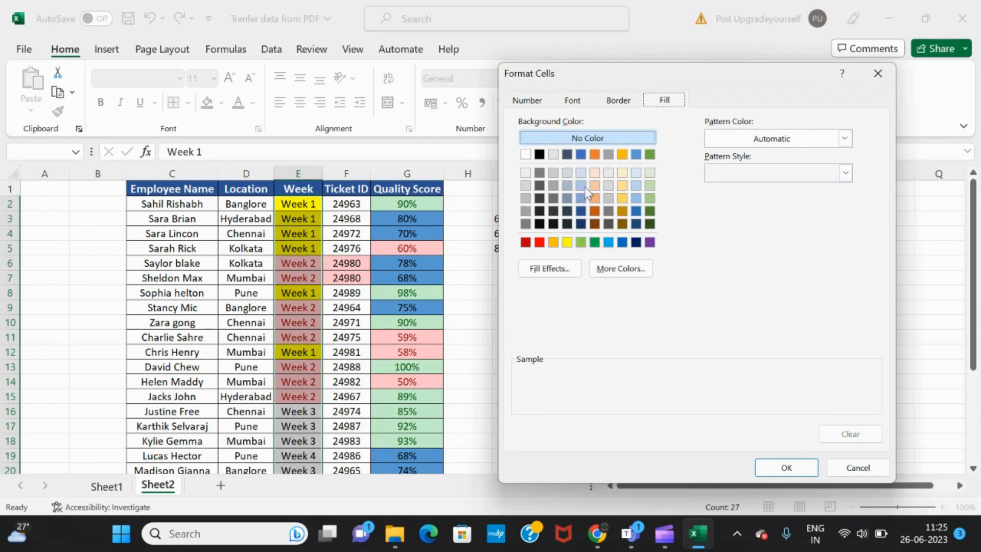
pyautogui.click(581, 199)
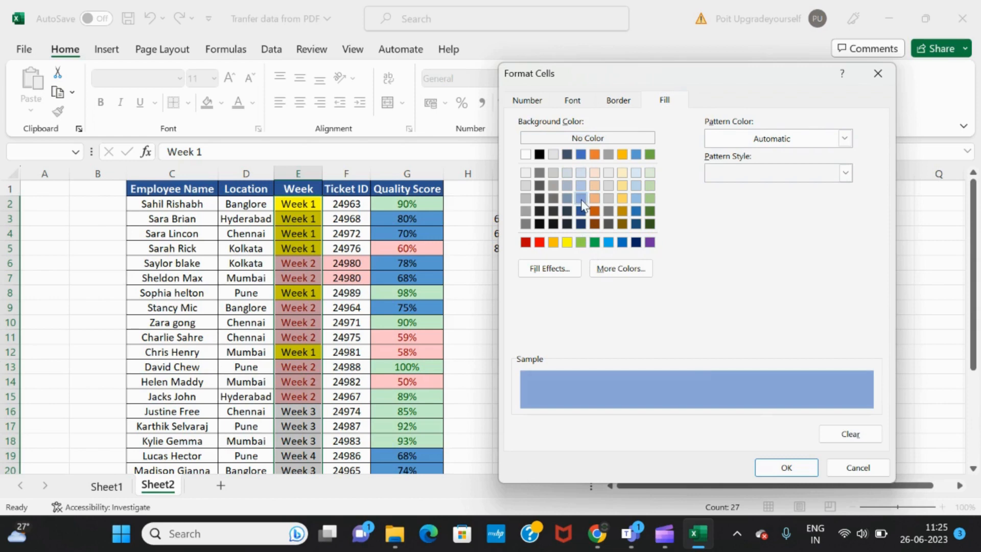
pyautogui.click(787, 469)
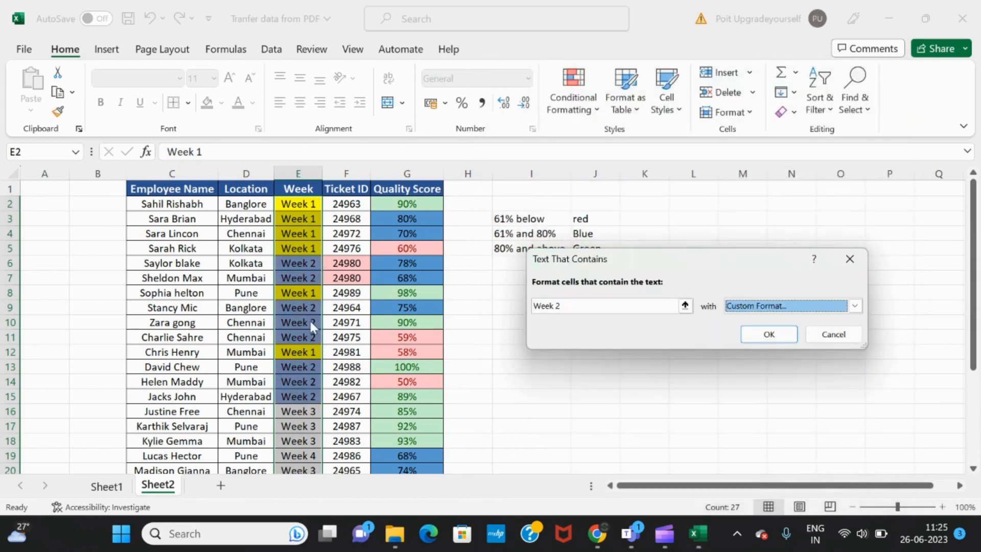
pyautogui.click(764, 336)
# Step: Highlight Week values in E2:E28 containing the text "Week 3" using a Text that Contains rule with a custom orange fill
pyautogui.scroll(-5, 344, 333)
pyautogui.scroll(5, 344, 332)
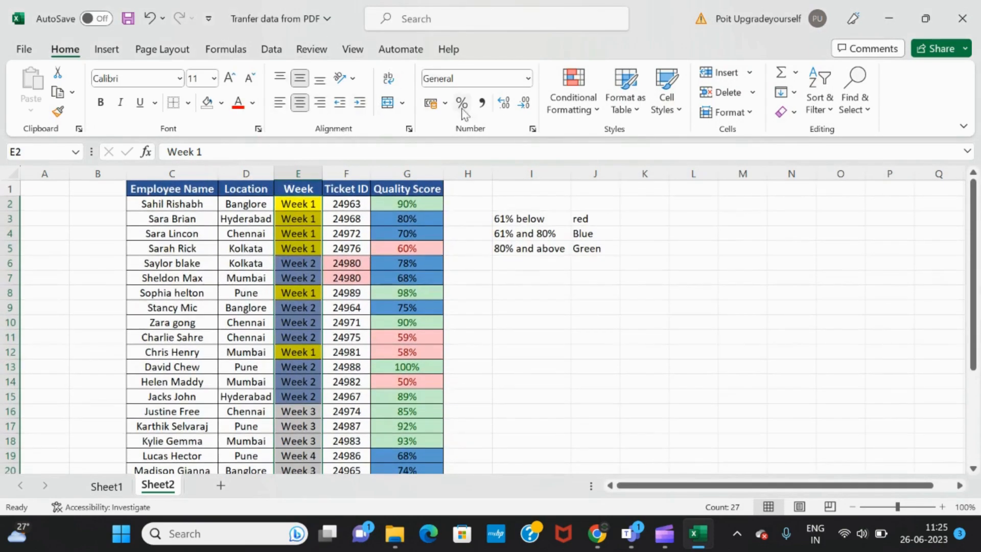
pyautogui.click(311, 201)
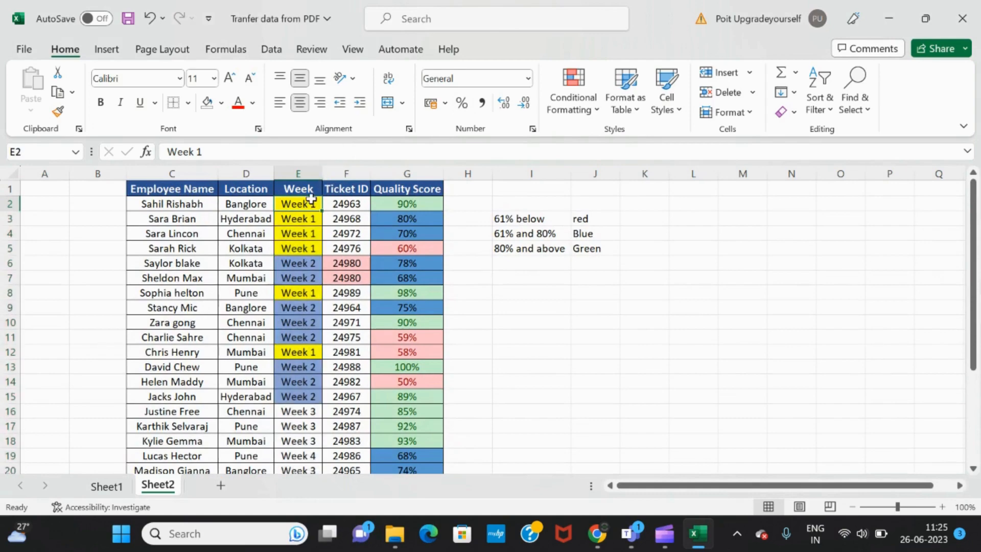
pyautogui.hotkey('ctrl', 'shift', 'Down')
pyautogui.scroll(3, 456, 270)
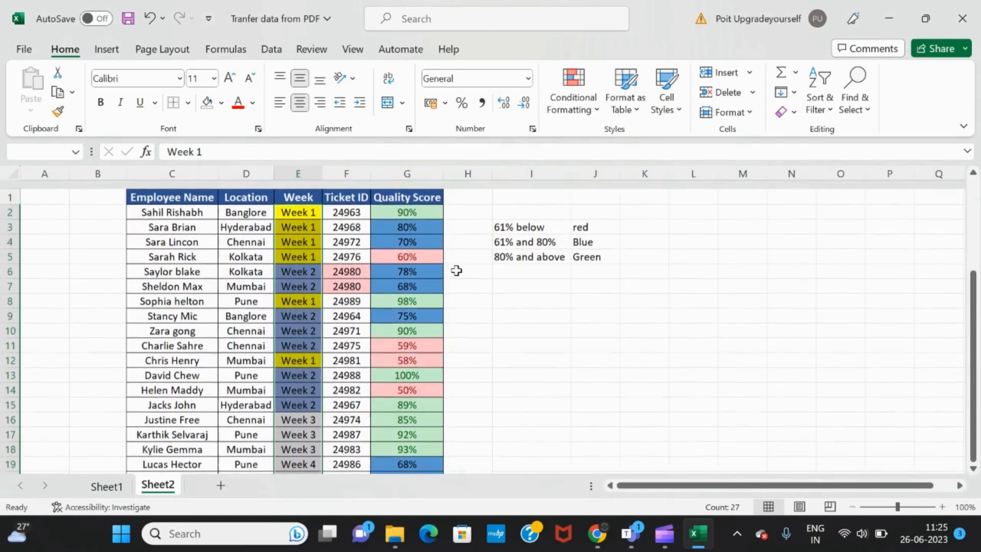
pyautogui.click(602, 114)
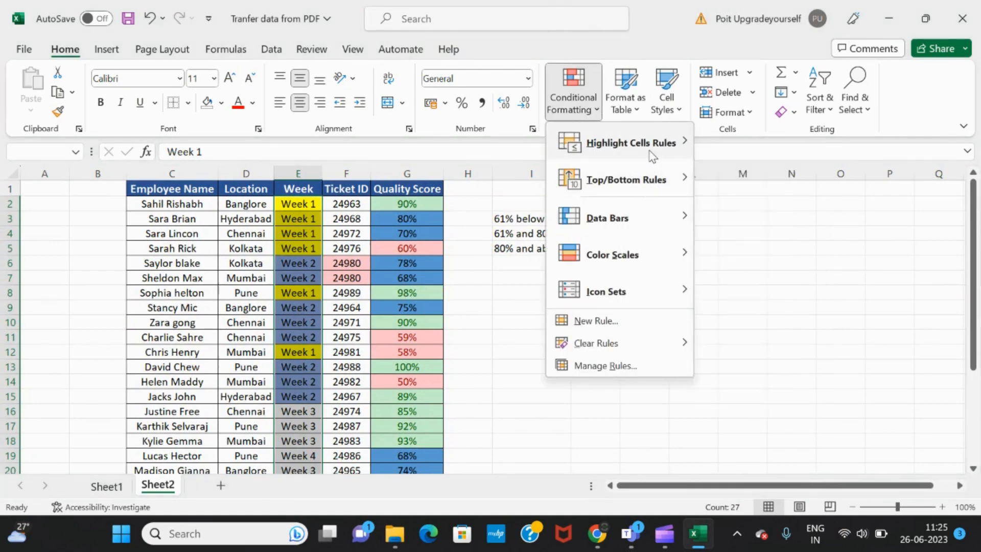
pyautogui.moveTo(654, 153)
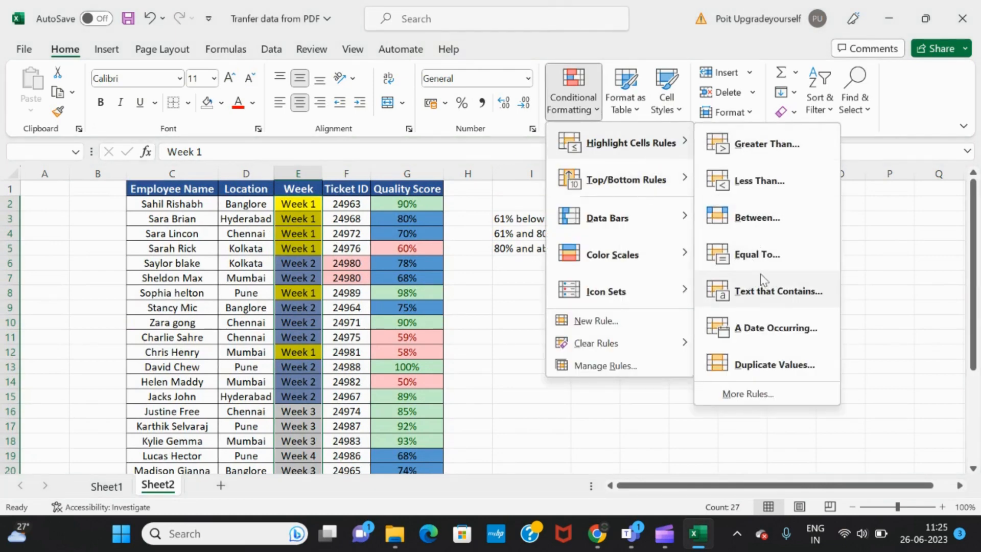
pyautogui.click(772, 291)
pyautogui.click(573, 304)
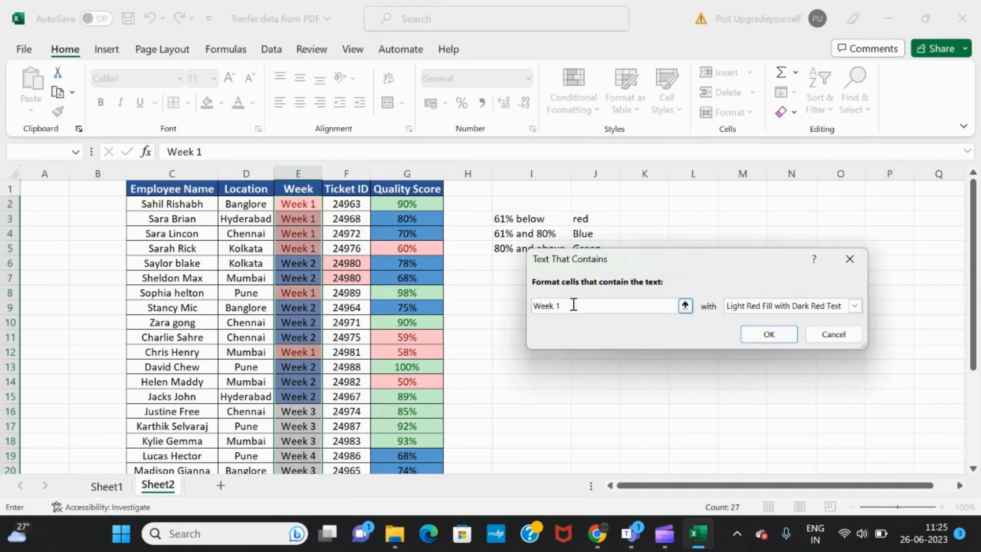
pyautogui.press('BackSpace')
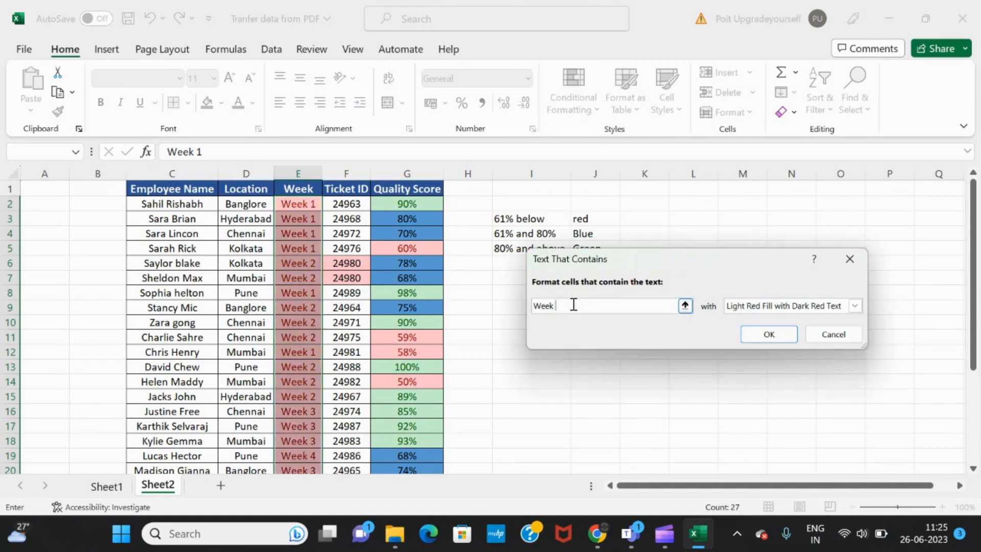
pyautogui.write('3')
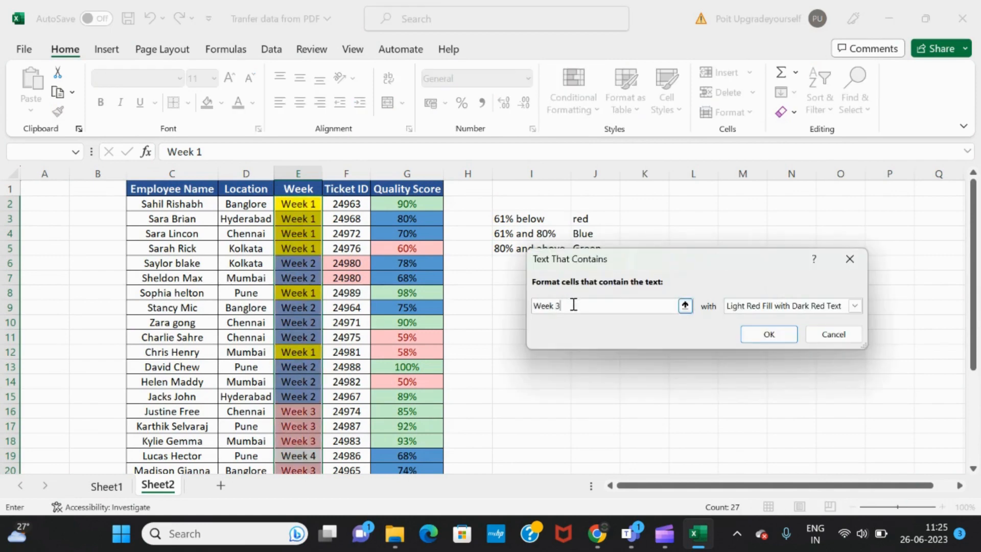
pyautogui.click(855, 306)
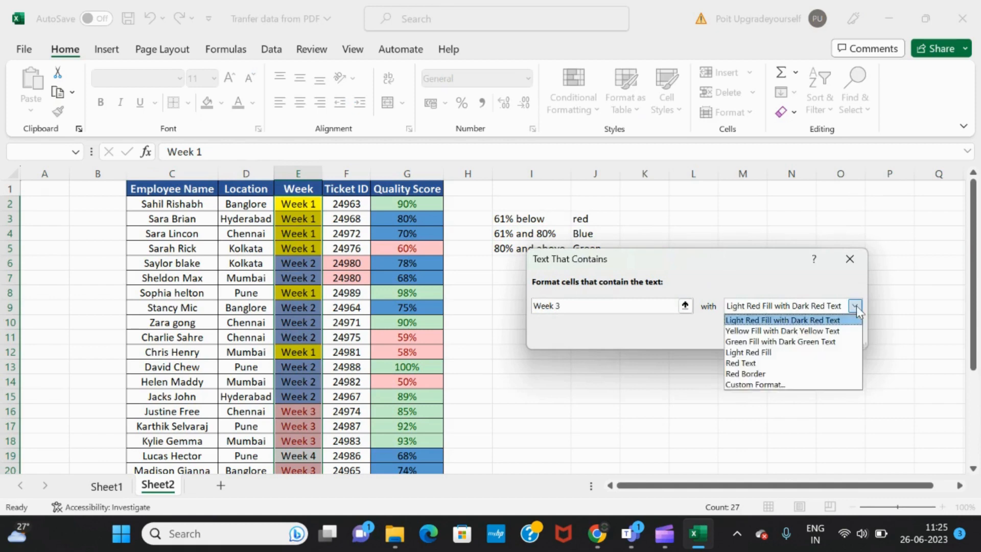
pyautogui.click(762, 385)
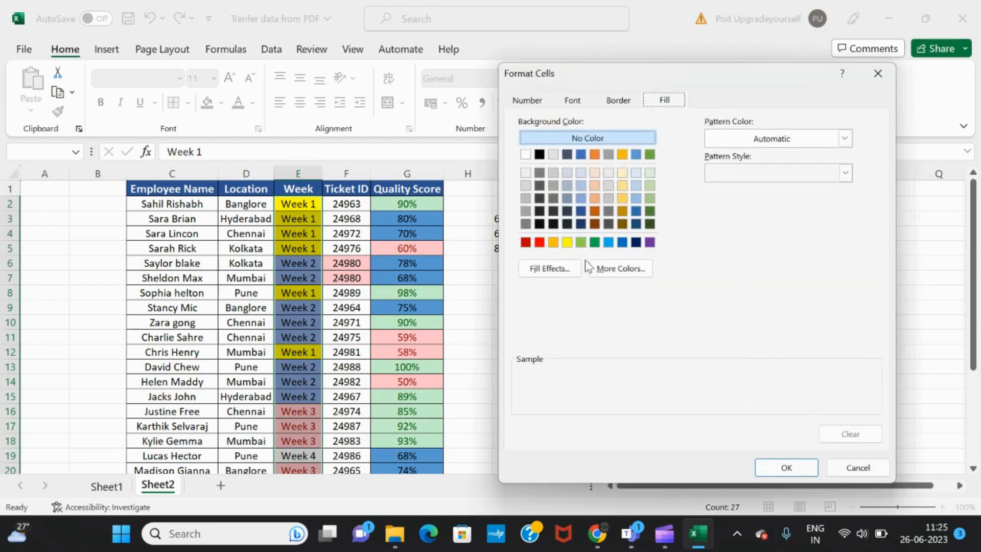
pyautogui.click(596, 152)
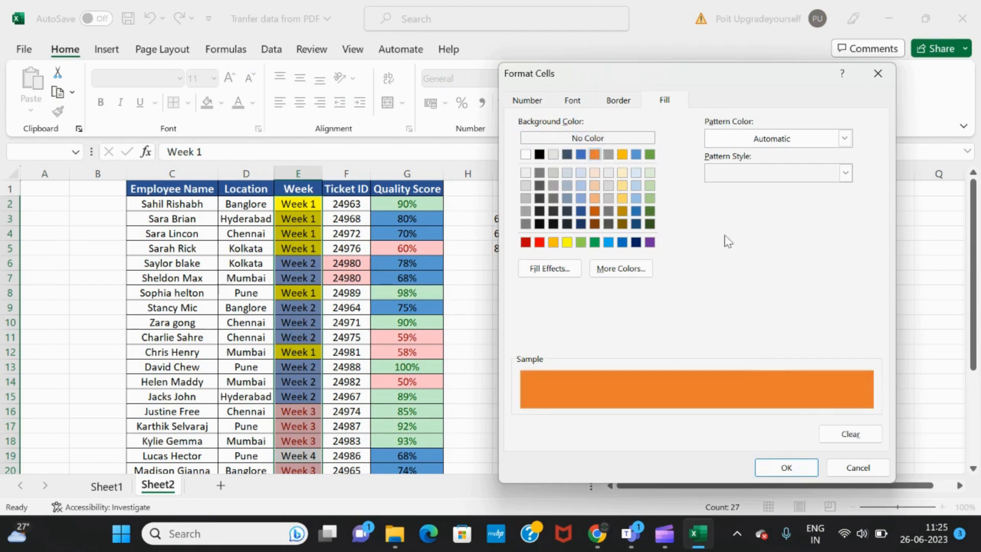
pyautogui.click(787, 465)
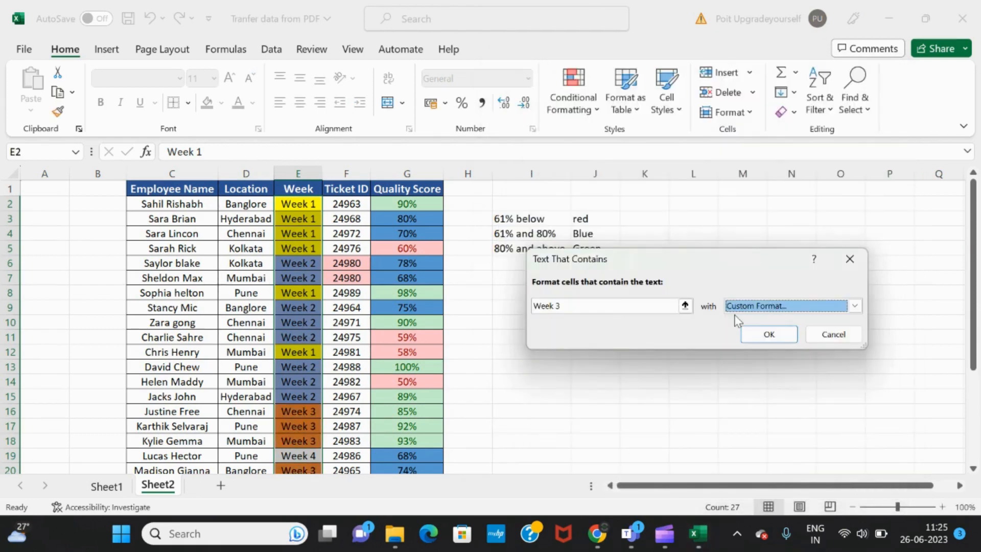
pyautogui.click(769, 334)
pyautogui.scroll(-7, 379, 381)
pyautogui.scroll(7, 379, 382)
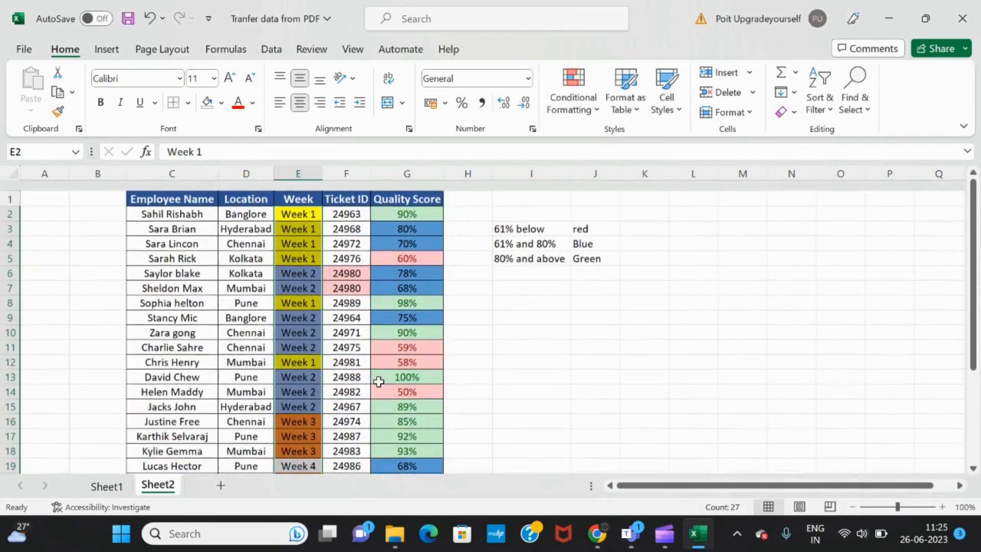
# Step: Highlight Week values in E2:E28 containing the text "Week 4" using a Text that Contains rule with a custom grey fill
pyautogui.click(596, 119)
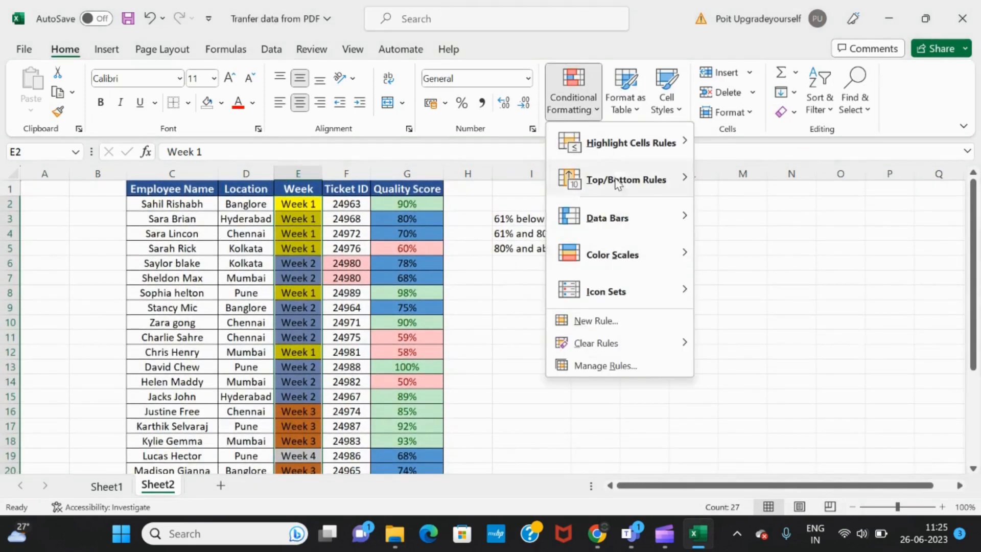
pyautogui.moveTo(624, 145)
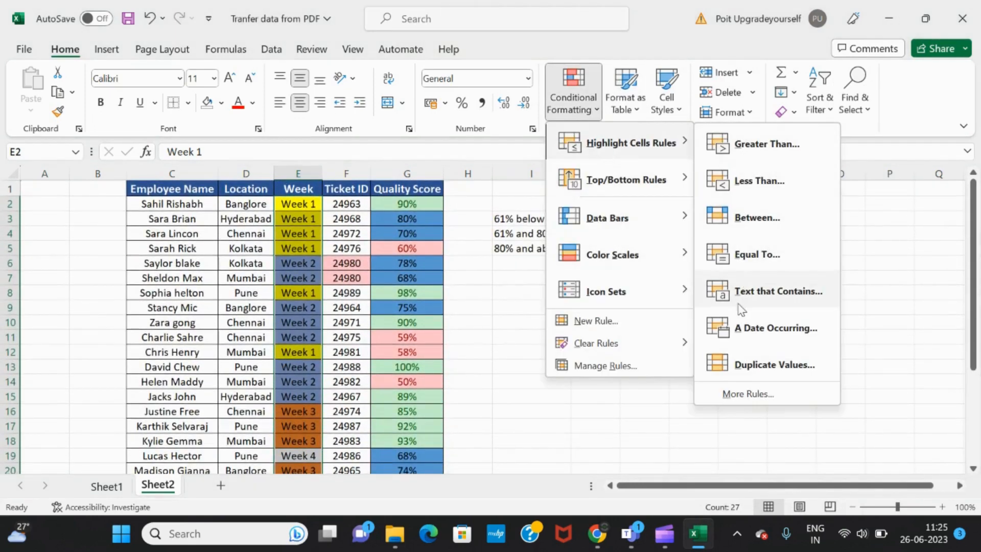
pyautogui.click(773, 294)
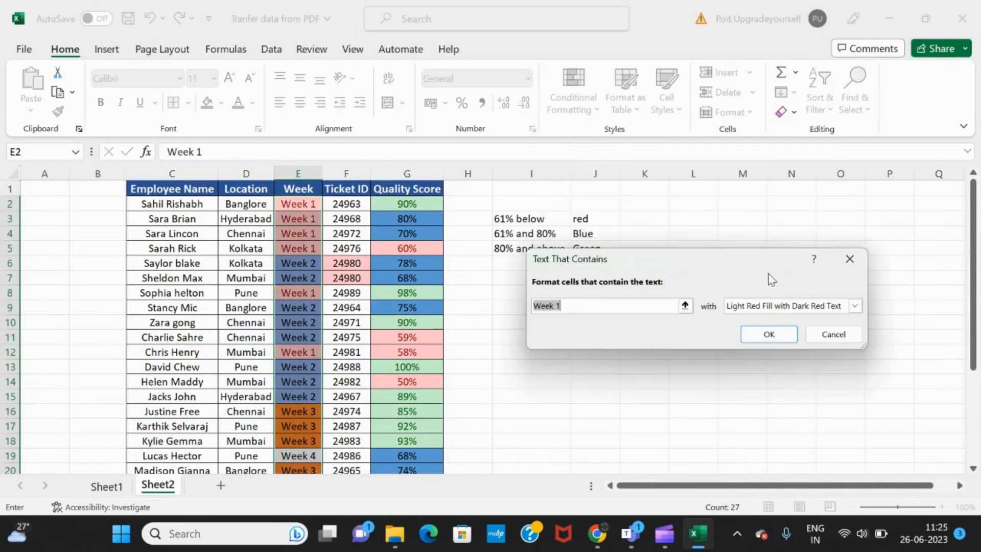
pyautogui.click(583, 306)
pyautogui.press('BackSpace')
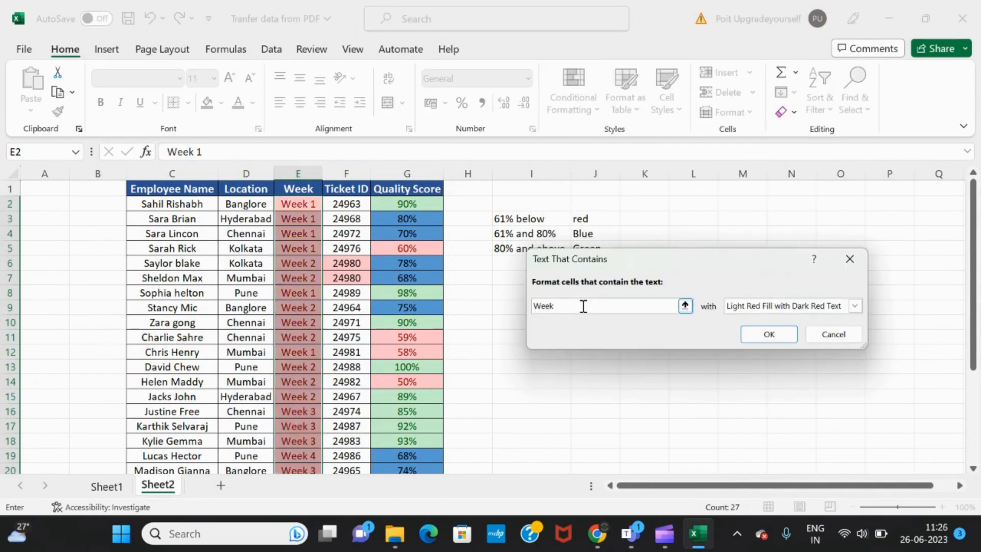
pyautogui.write('4')
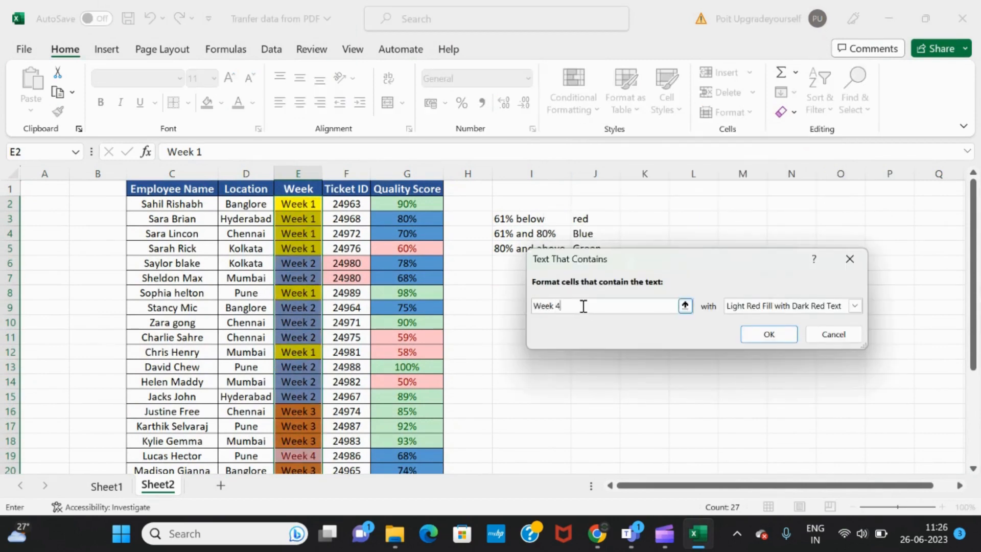
pyautogui.click(855, 306)
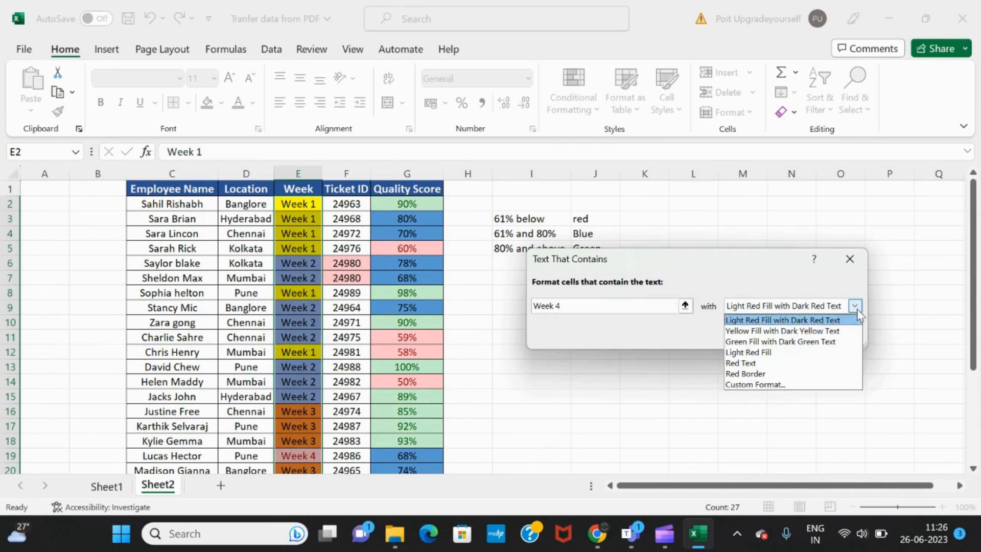
pyautogui.click(771, 385)
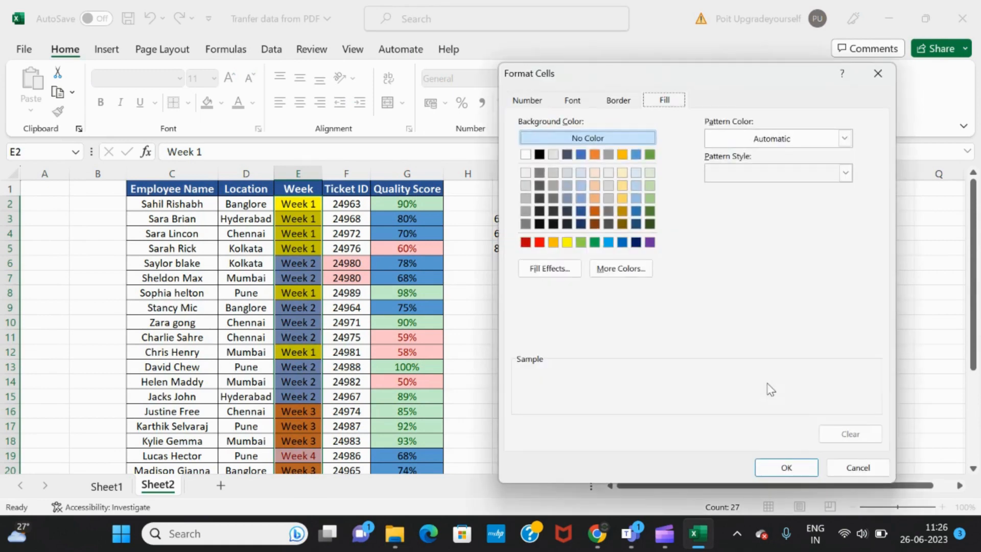
pyautogui.click(528, 214)
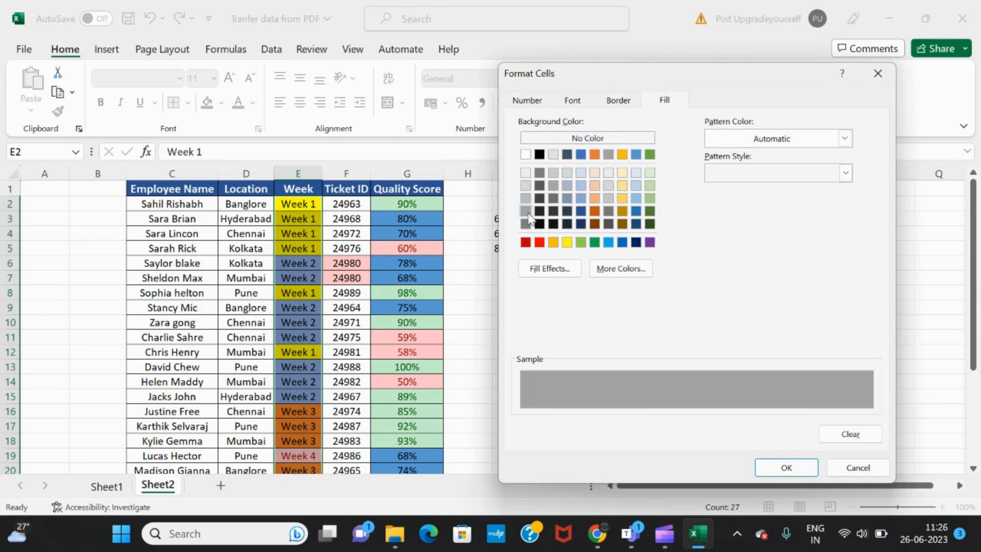
pyautogui.click(793, 467)
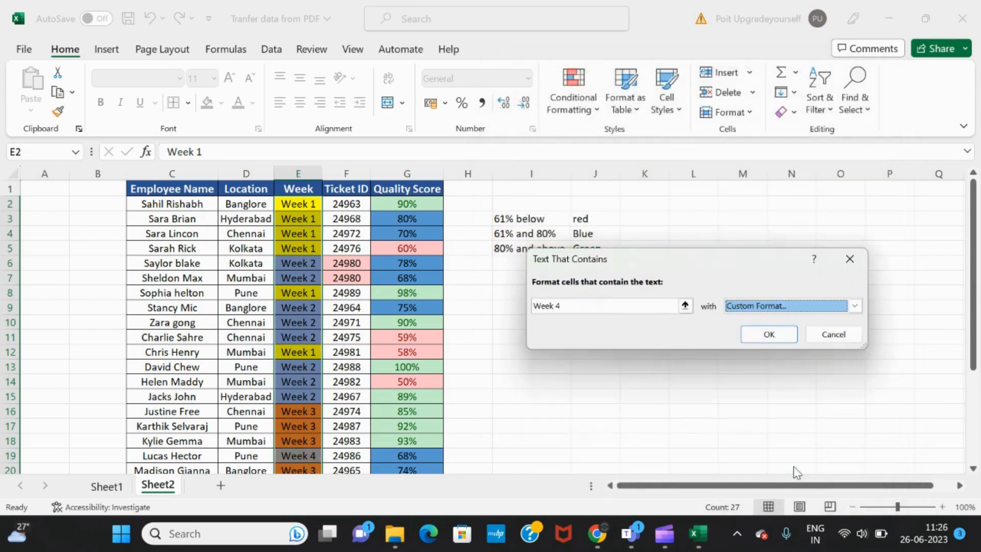
pyautogui.click(768, 339)
pyautogui.scroll(-6, 286, 386)
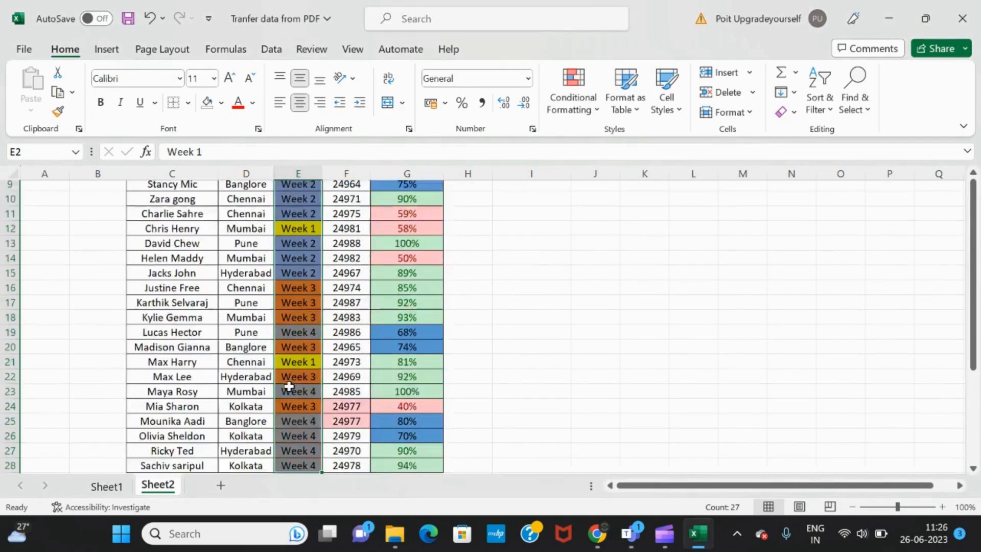
pyautogui.scroll(2, 287, 386)
# Step: Test the Week 3 rule by changing the week in cell E10 to Week 3
pyautogui.click(347, 295)
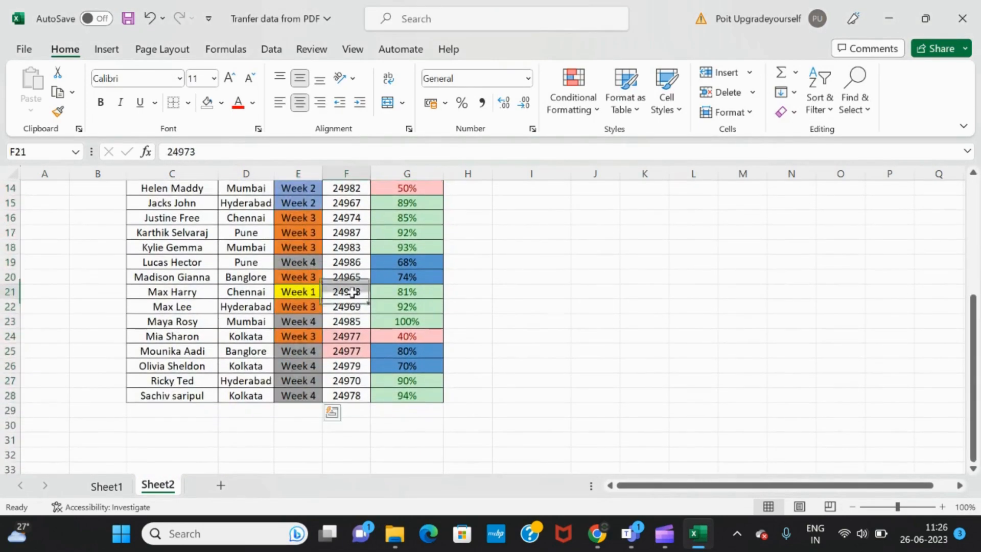
pyautogui.scroll(4, 273, 320)
pyautogui.scroll(1, 274, 319)
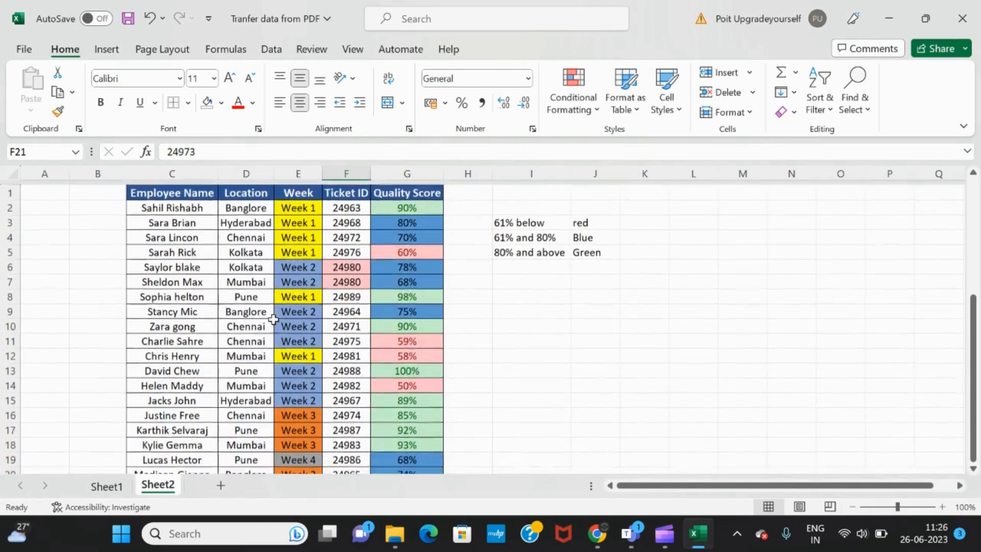
pyautogui.doubleClick(315, 323)
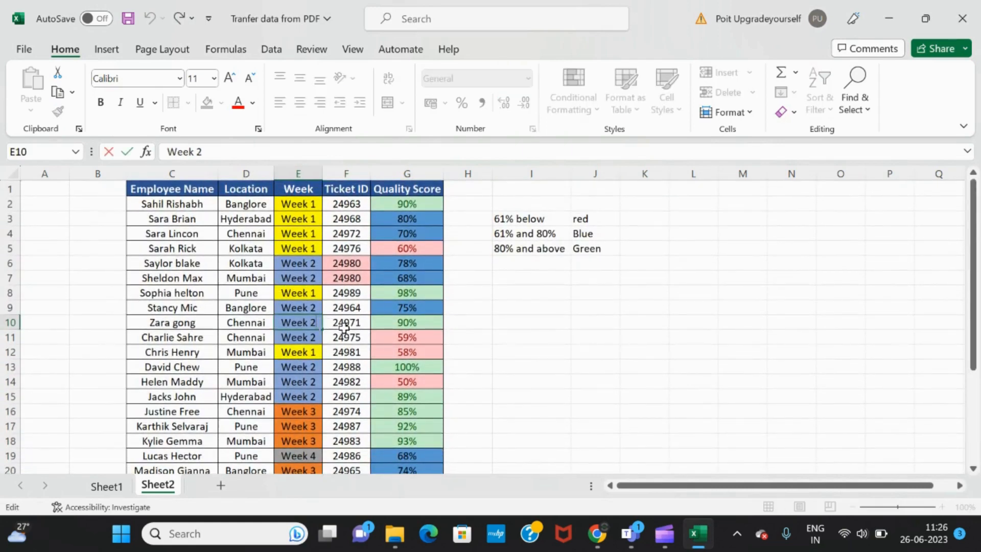
pyautogui.press('BackSpace')
pyautogui.press('Return')
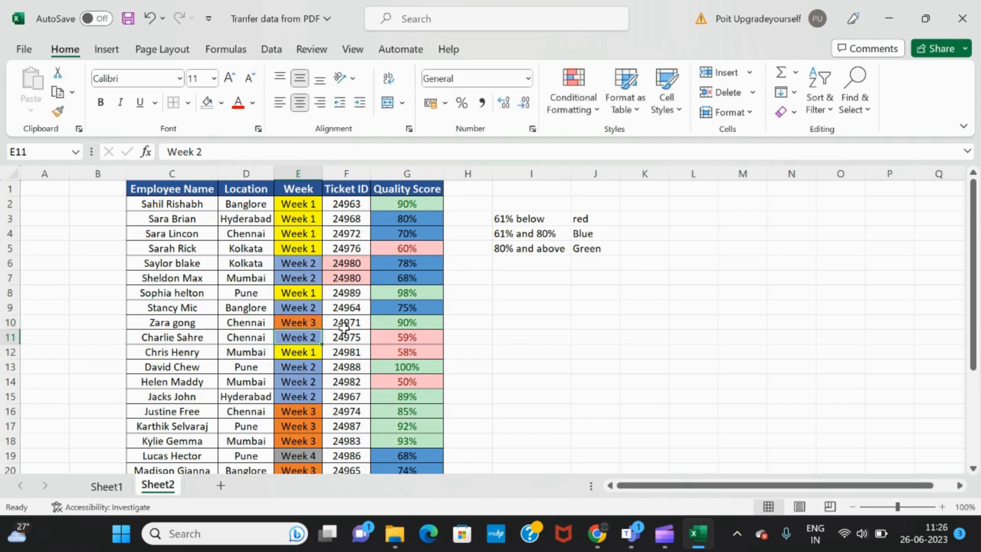
pyautogui.scroll(-5, 319, 358)
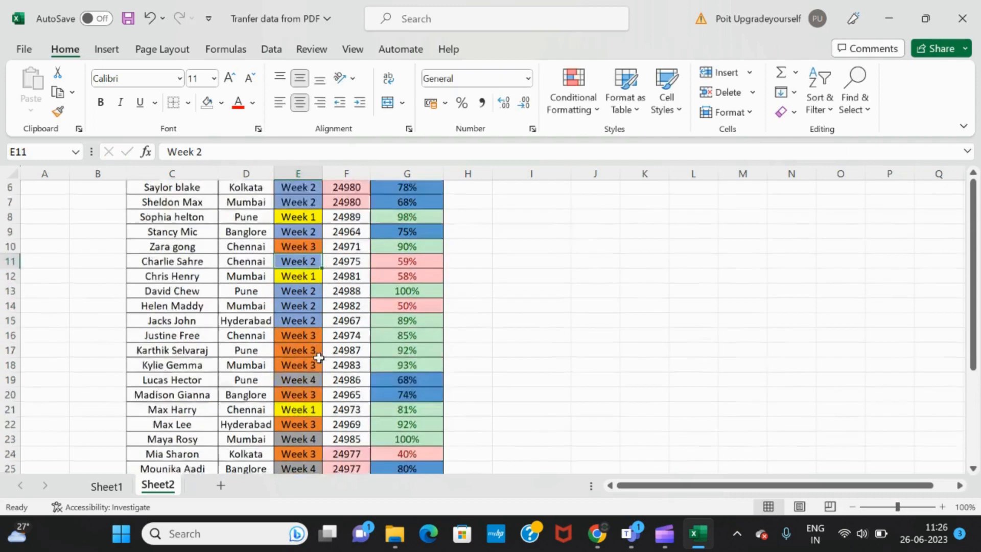
pyautogui.scroll(5, 319, 358)
# Step: Test the week colouring on the last data row by changing the week in cell E28 to Week 1
pyautogui.scroll(-8, 318, 357)
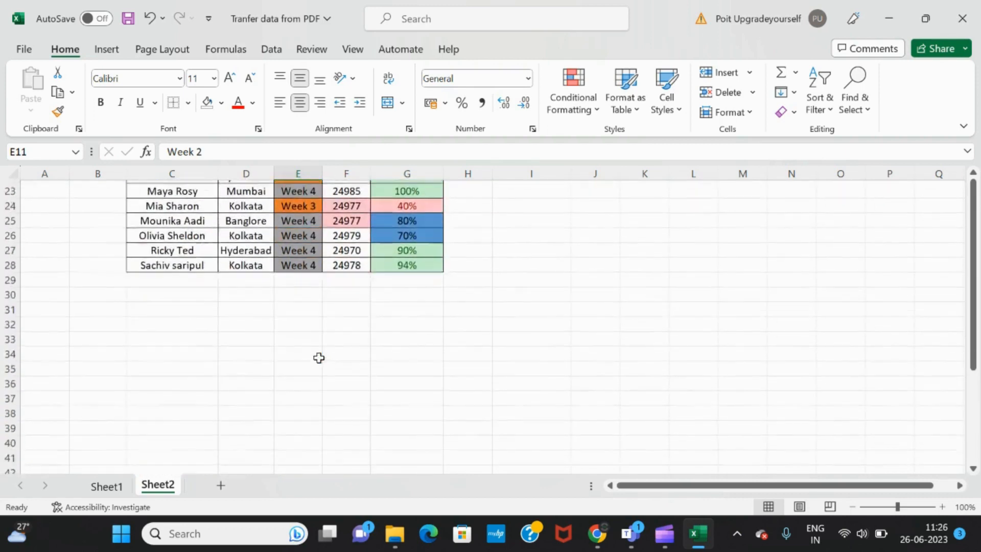
pyautogui.scroll(4, 317, 308)
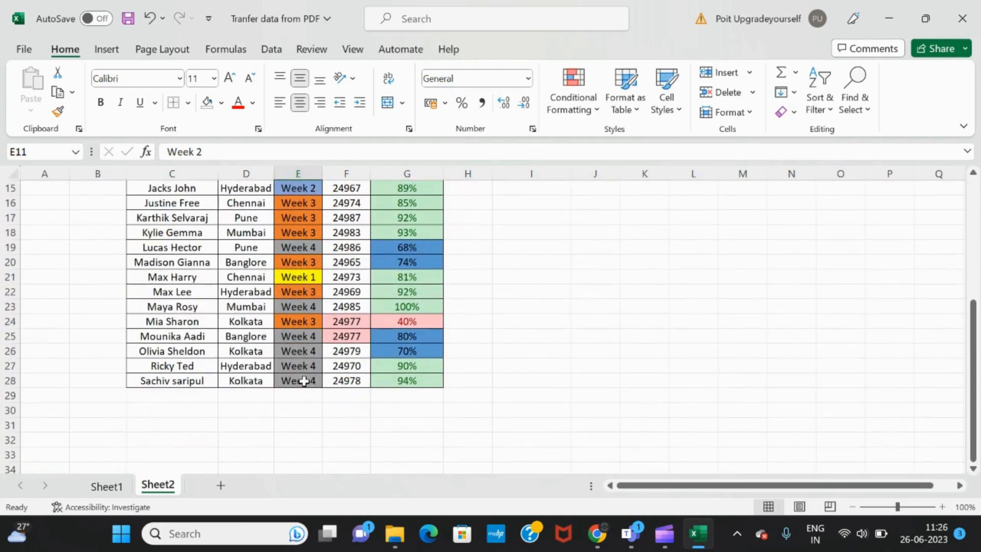
pyautogui.click(304, 382)
pyautogui.doubleClick(312, 382)
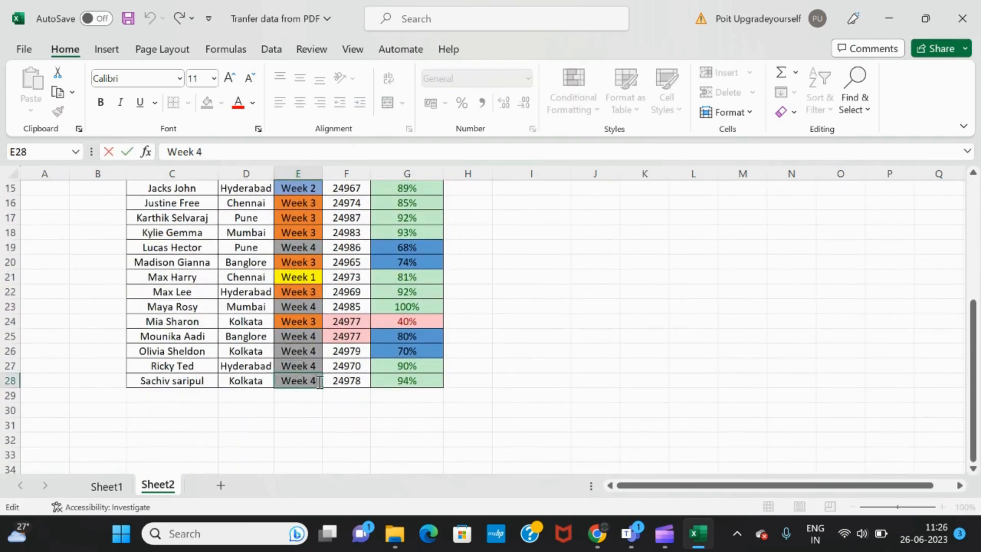
pyautogui.press('BackSpace')
pyautogui.write('1')
pyautogui.press('Return')
pyautogui.scroll(-1, 317, 381)
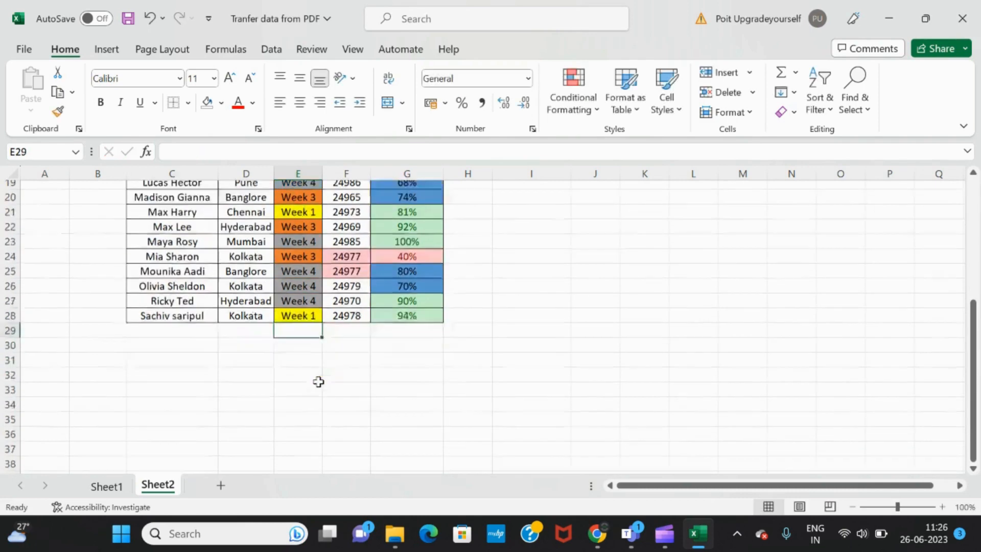
pyautogui.scroll(1, 317, 380)
pyautogui.scroll(5, 327, 279)
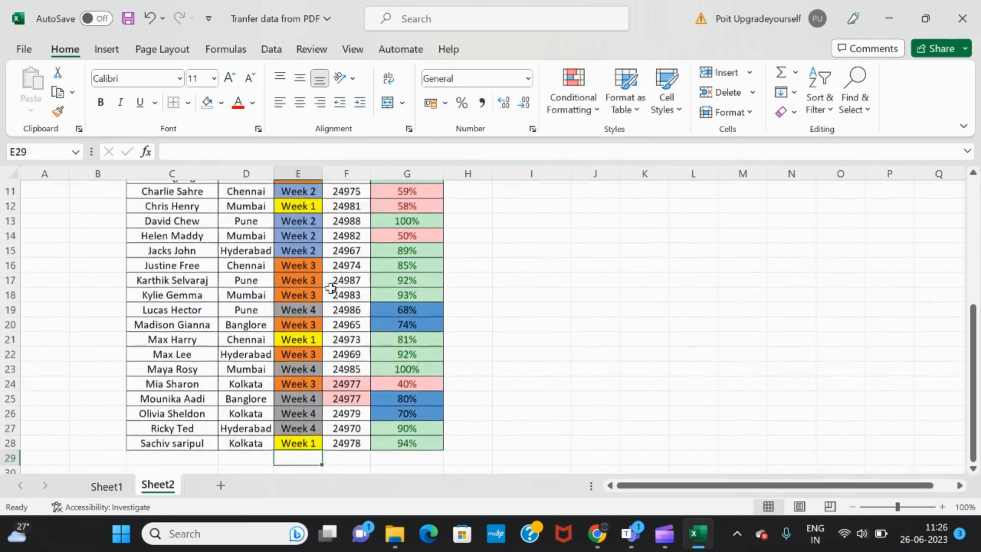
# Step: Review the conditional formatting colours in the Week, Quality Score and Ticket ID columns, selecting the data in each
pyautogui.click(312, 205)
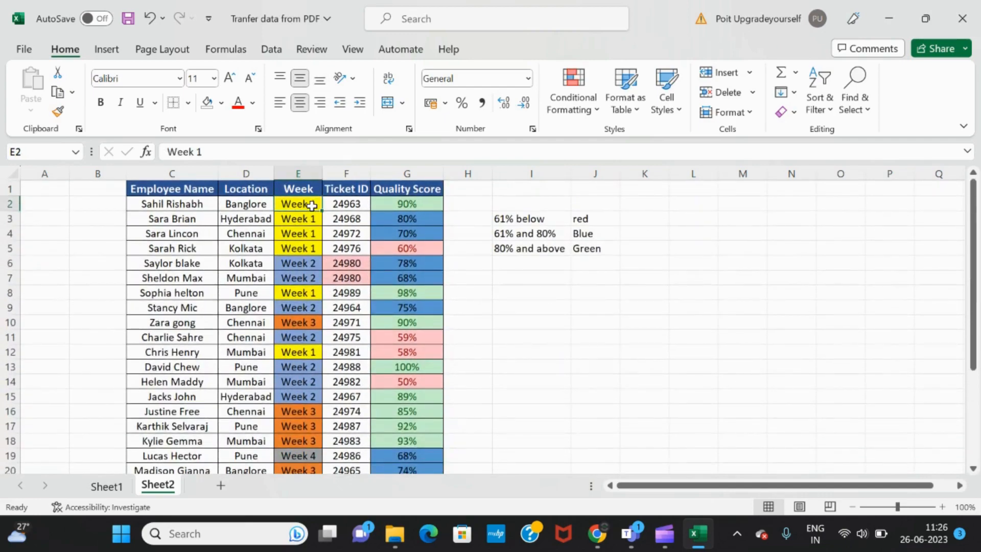
pyautogui.hotkey('ctrl', 'shift', 'Down')
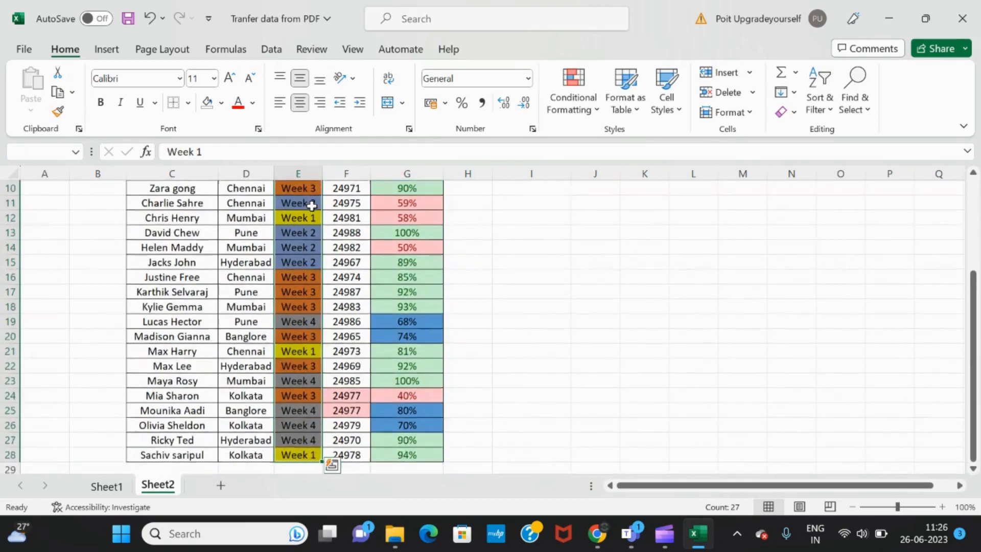
pyautogui.scroll(3, 312, 206)
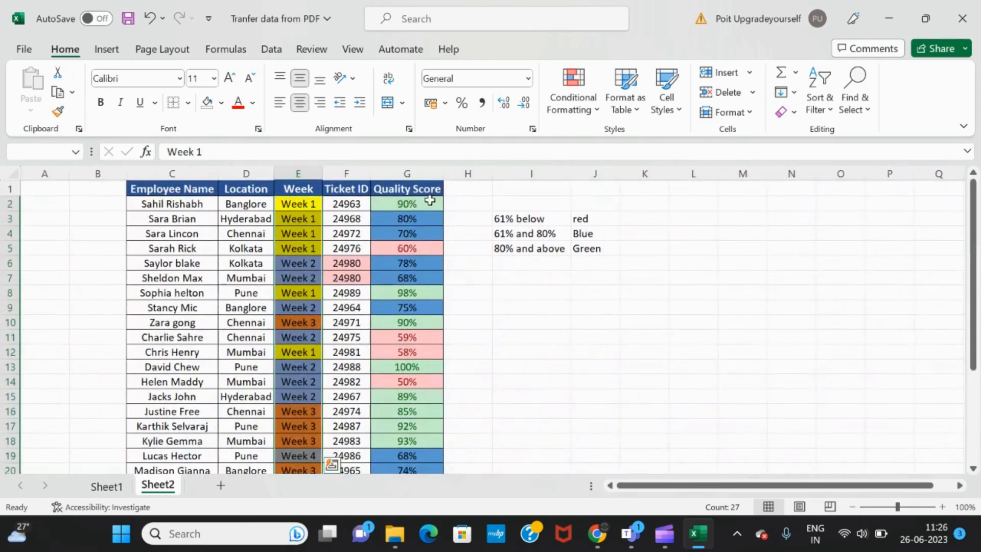
pyautogui.click(423, 203)
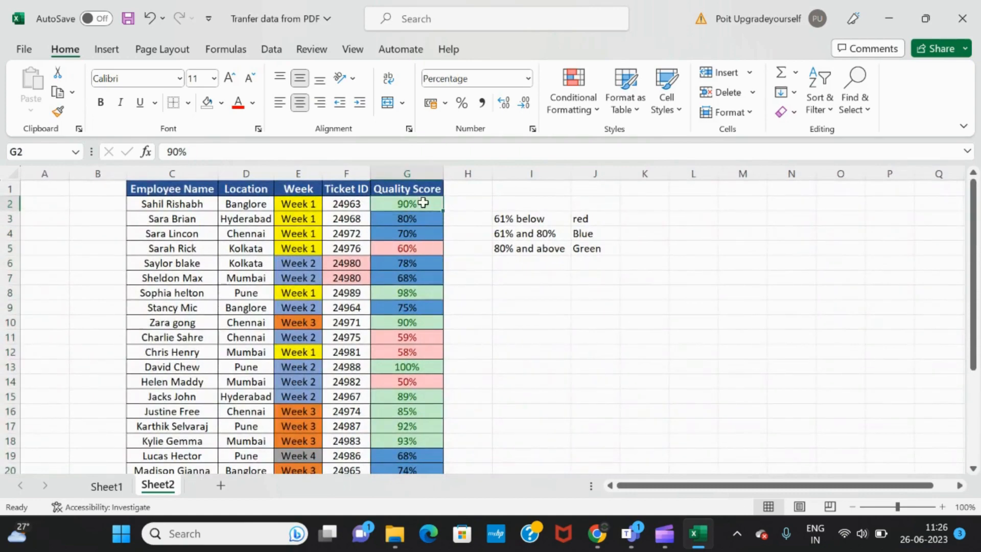
pyautogui.hotkey('ctrl', 'shift', 'Down')
pyautogui.scroll(3, 423, 204)
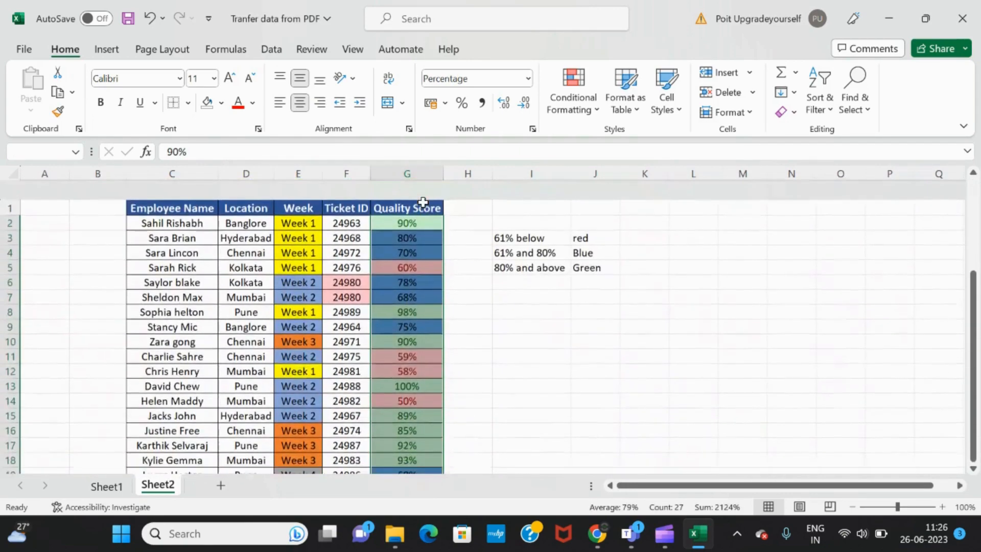
pyautogui.click(359, 208)
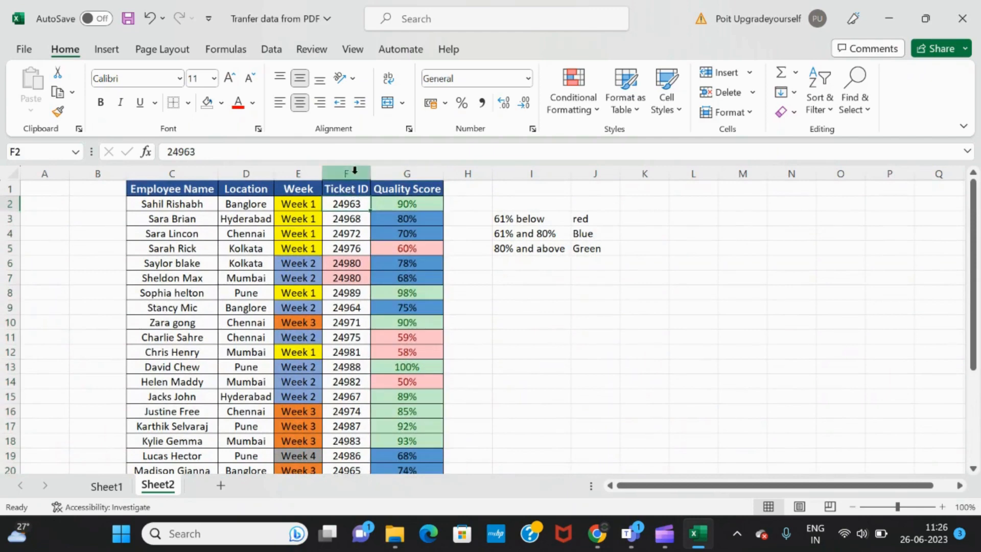
pyautogui.click(350, 173)
pyautogui.click(431, 229)
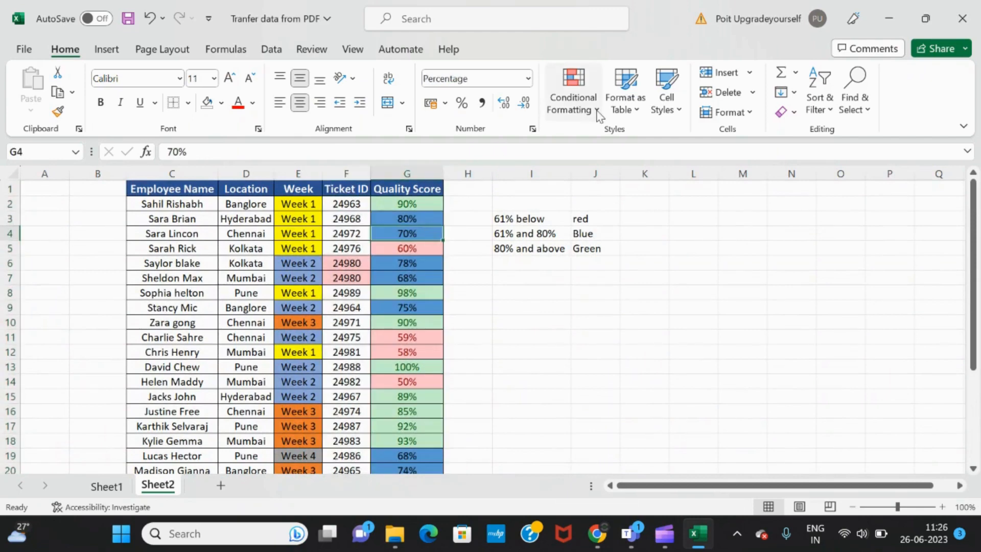
# Step: Examine the date period options of the A Date Occurring highlight rule, and close it without applying a rule
pyautogui.click(598, 116)
pyautogui.moveTo(664, 143)
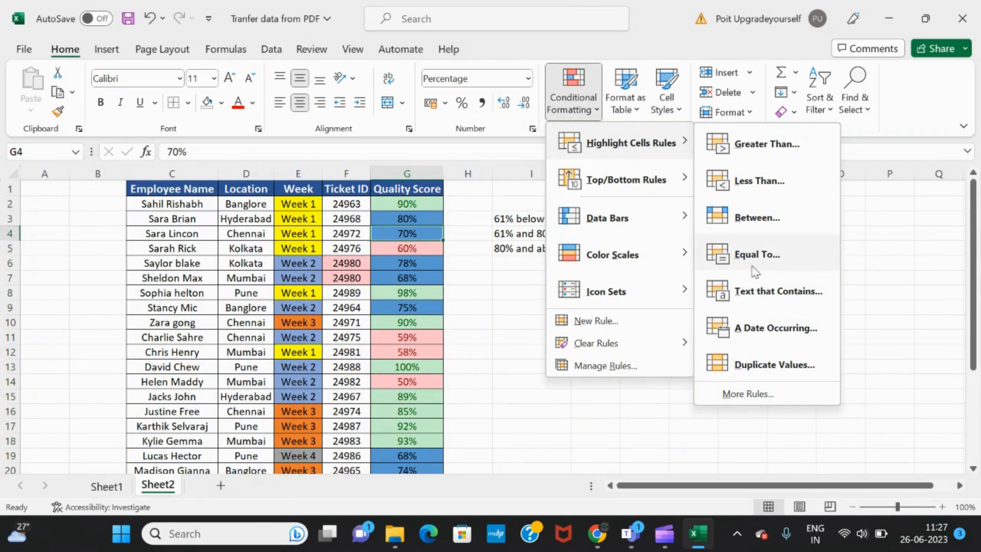
pyautogui.click(771, 329)
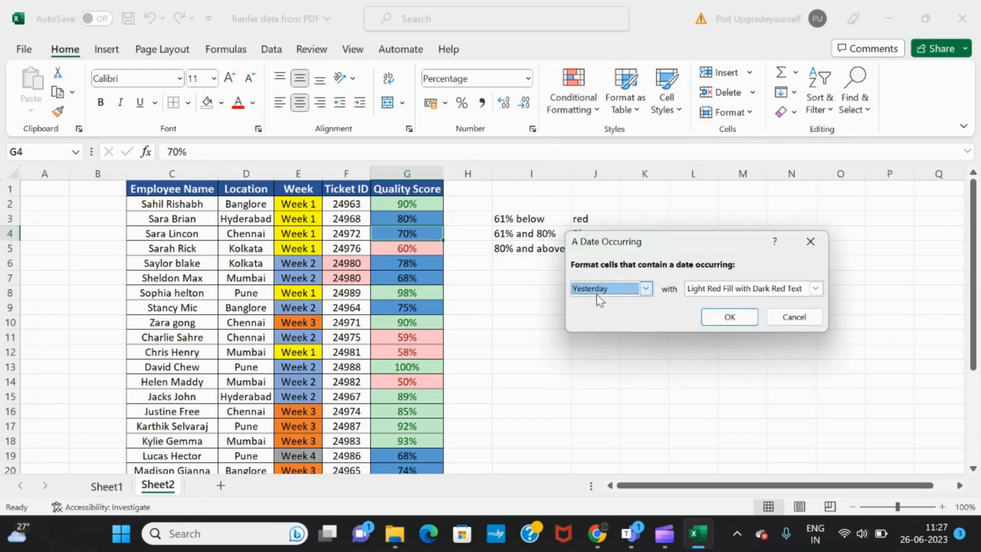
pyautogui.click(625, 295)
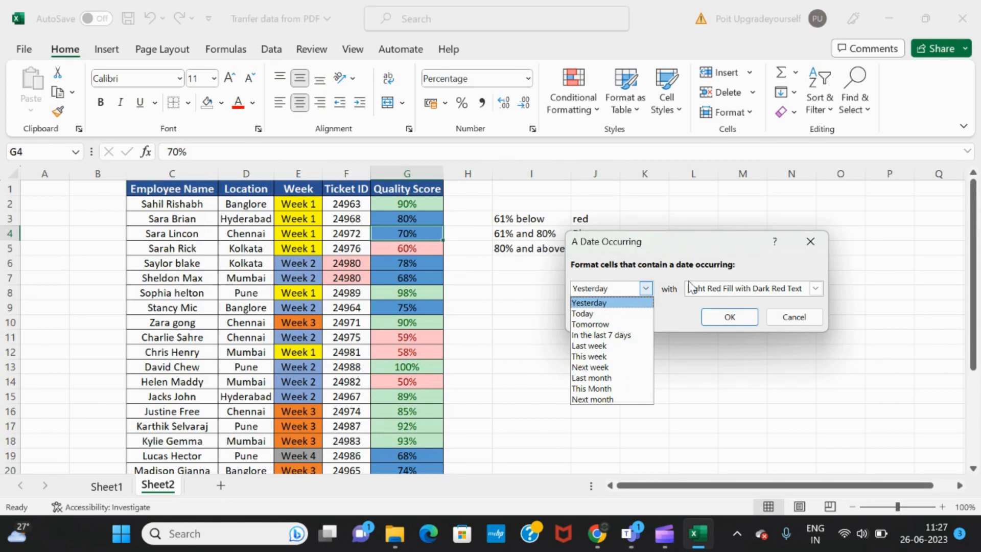
pyautogui.click(661, 268)
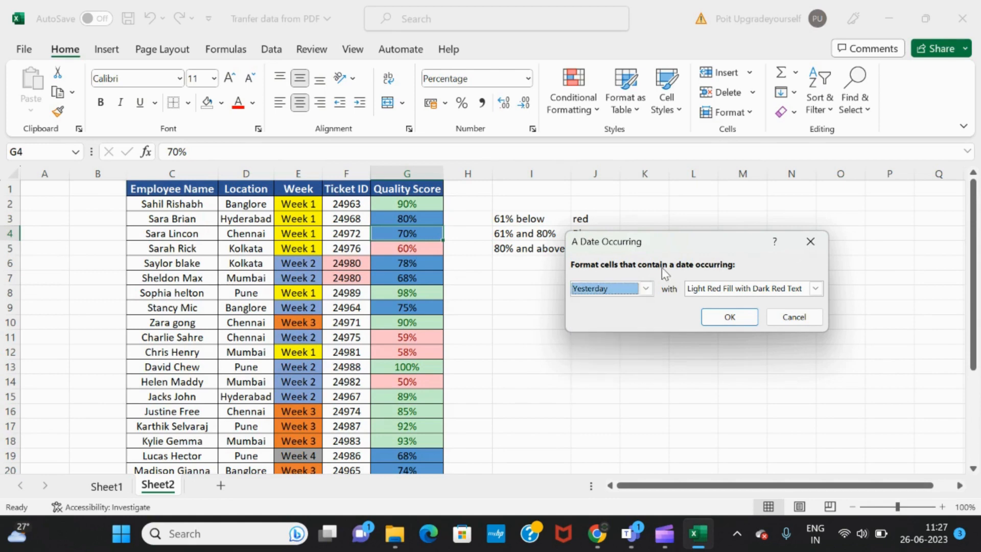
pyautogui.click(811, 241)
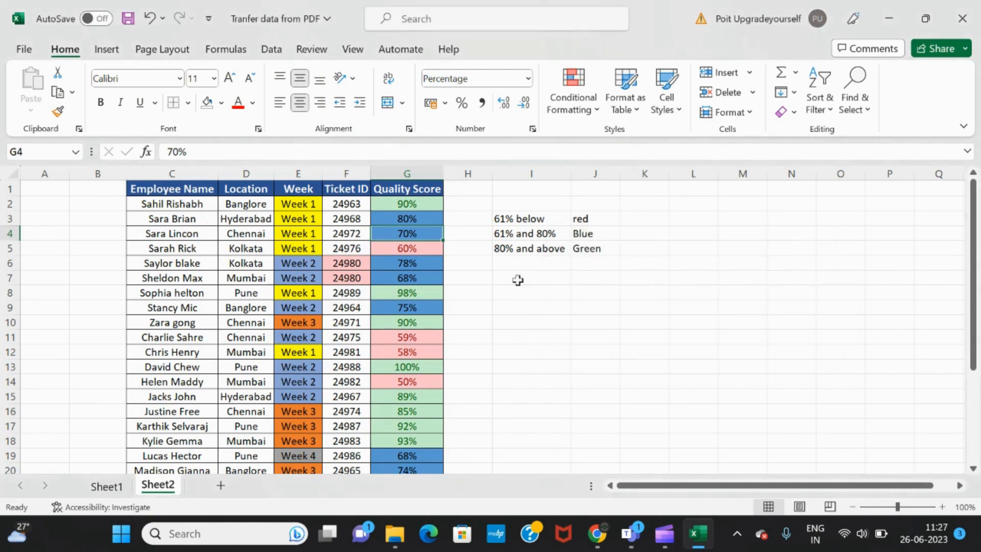
# Step: Save the workbook with its conditional formatting and select an empty cell outside the table
pyautogui.scroll(-3, 363, 312)
pyautogui.scroll(2, 362, 313)
pyautogui.scroll(1, 362, 313)
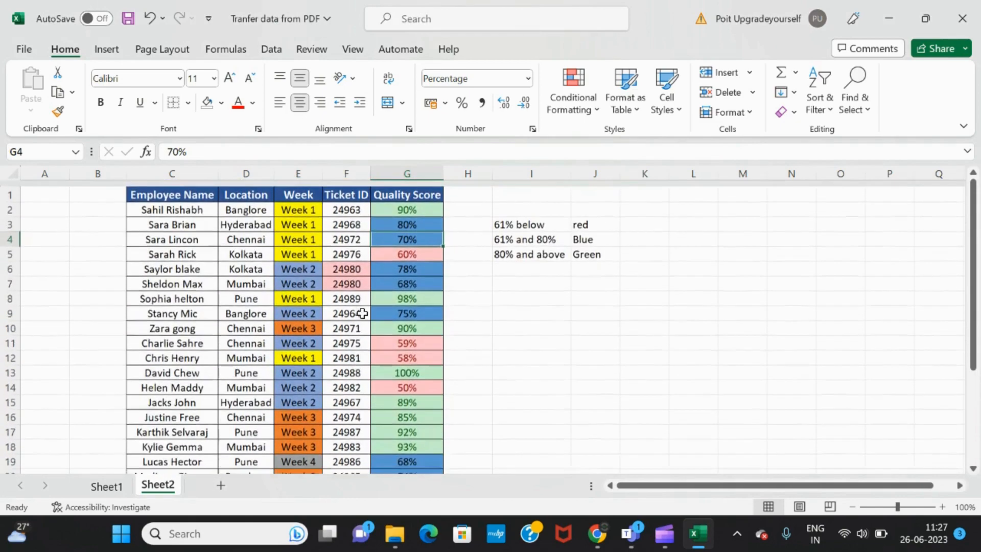
pyautogui.click(128, 19)
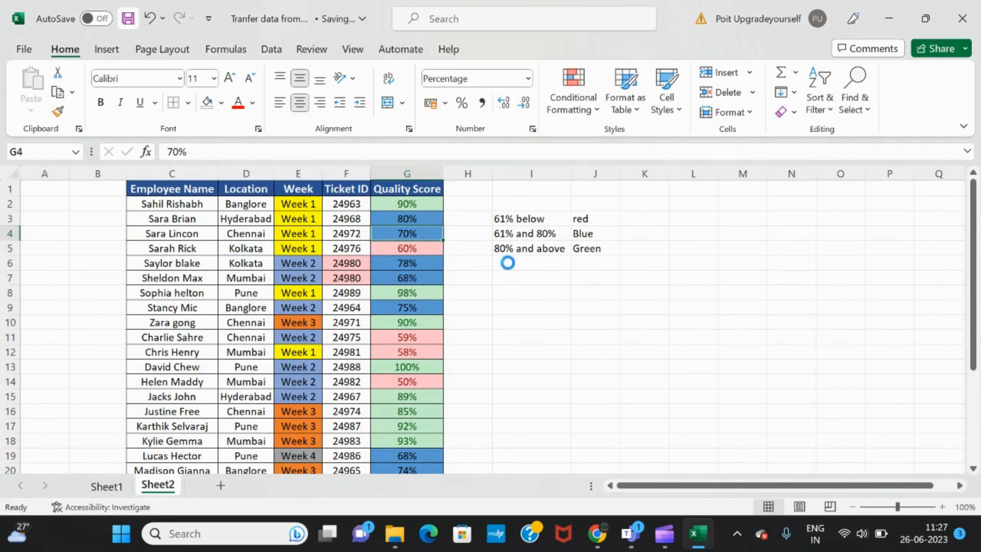
pyautogui.click(518, 276)
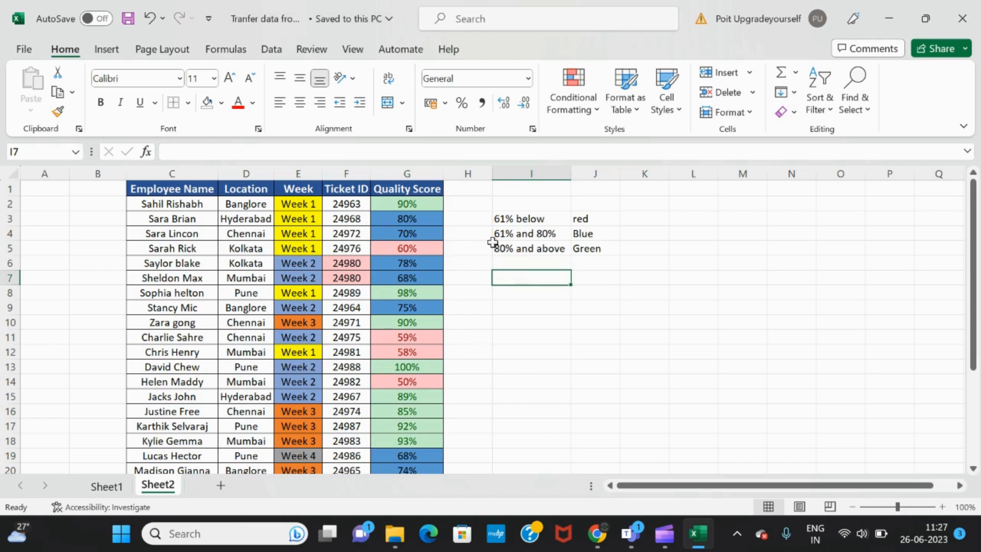
pyautogui.click(532, 312)
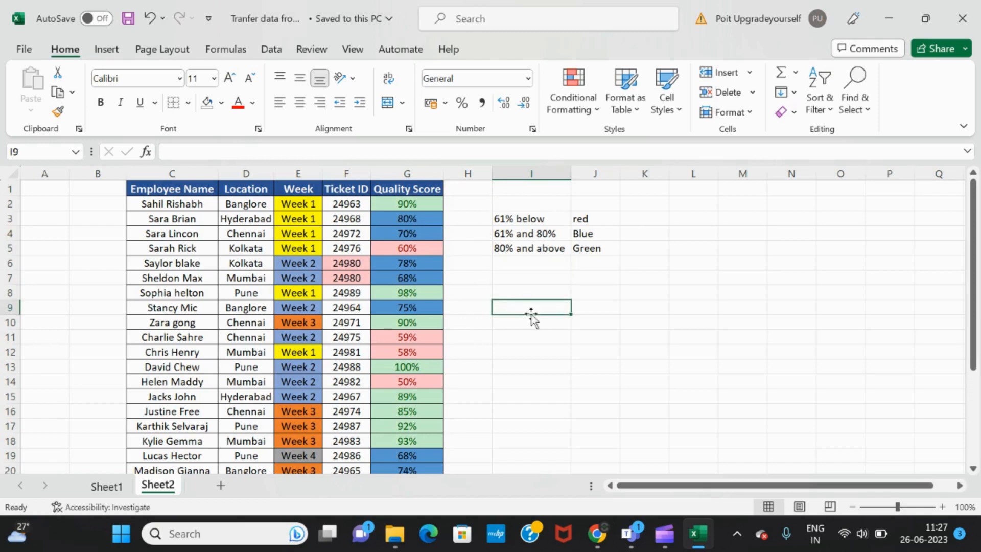